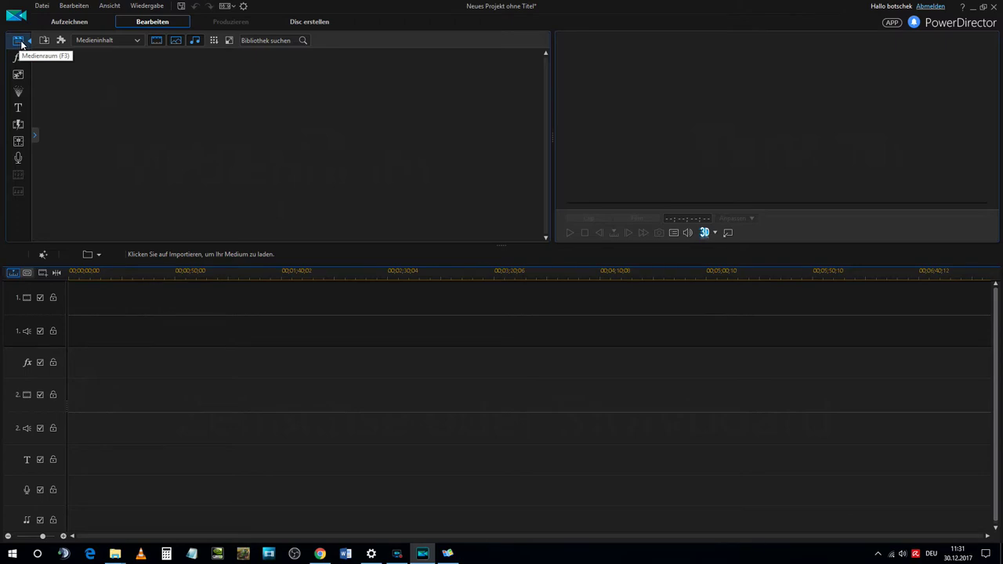
- Import the media folder "DJI Weinberge und Windräder" from Testaufnahmen into the media library
{"action": "left_click", "coordinate": [43, 42]}
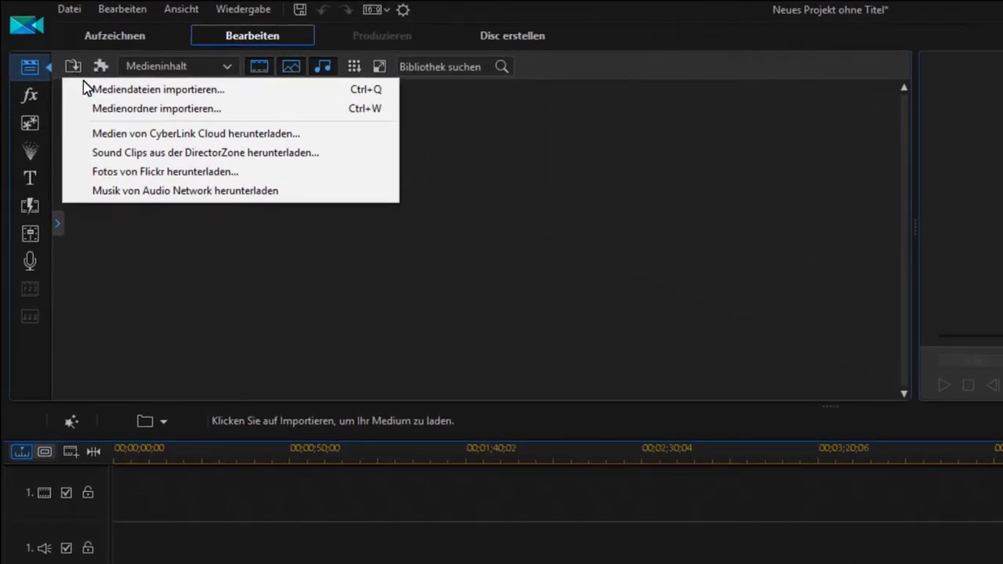
{"action": "left_click", "coordinate": [109, 110]}
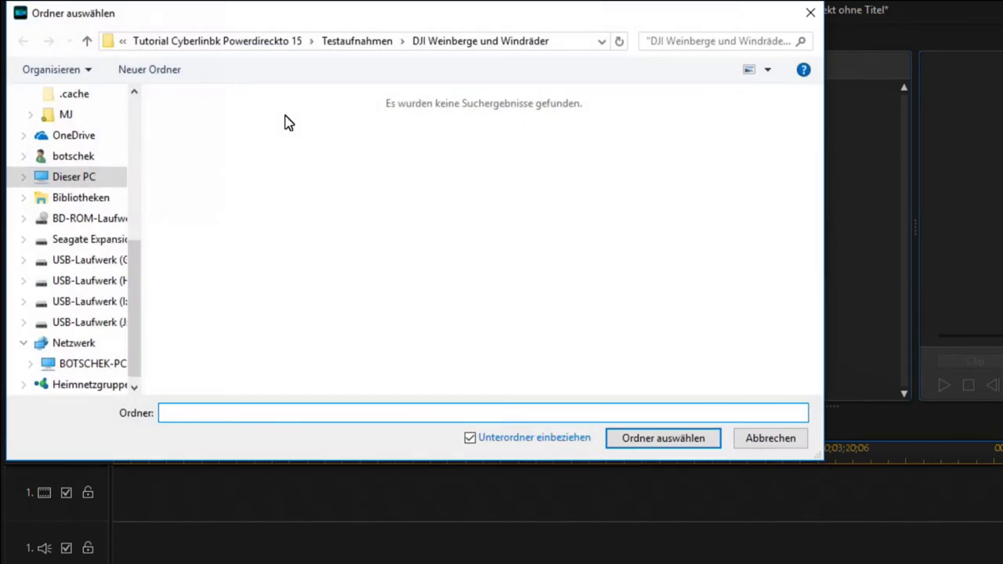
{"action": "left_click", "coordinate": [355, 43]}
{"action": "left_click", "coordinate": [227, 121]}
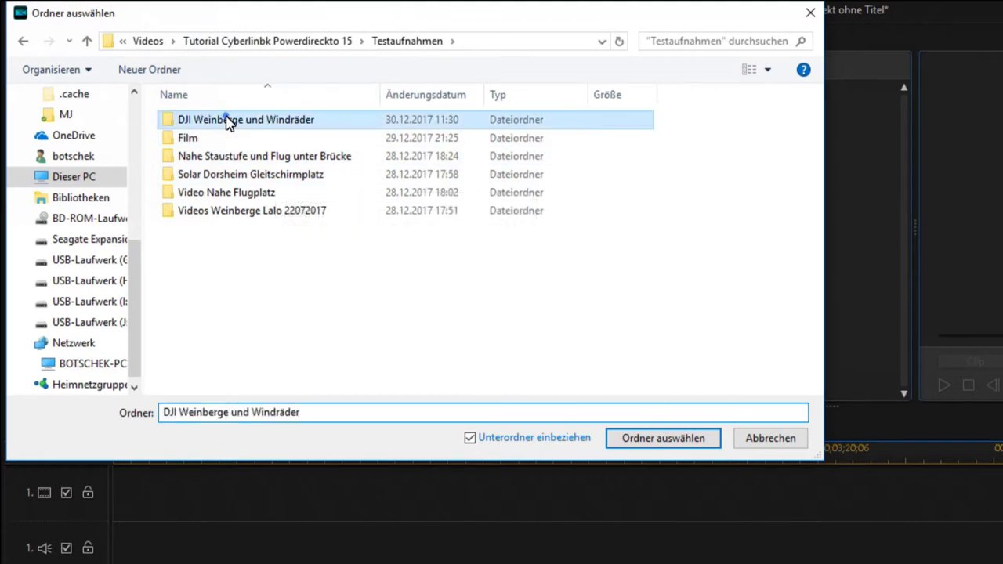
{"action": "left_click", "coordinate": [615, 438]}
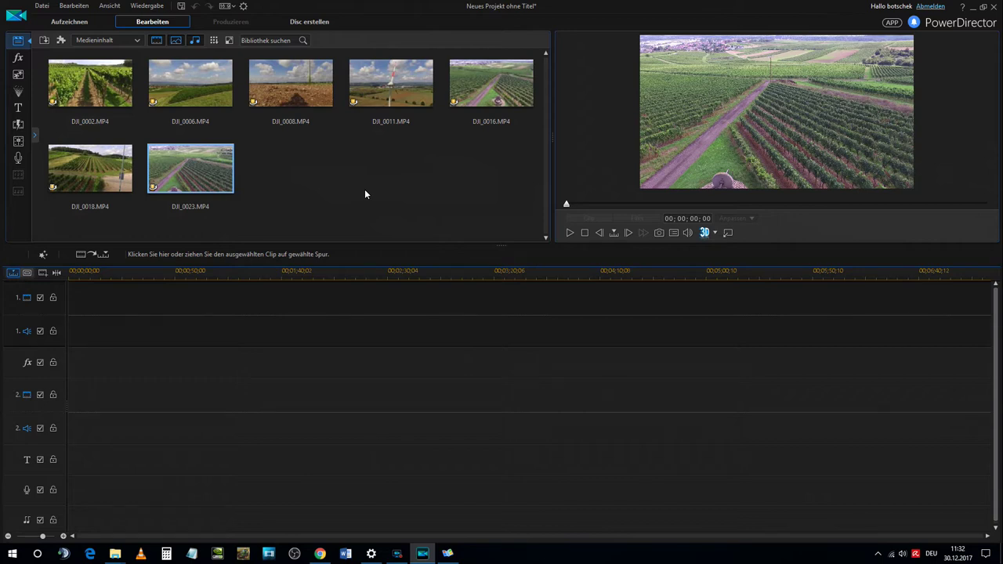
- Check in the general preferences that HD video processing with shadow files (Schattendatei) is enabled
{"action": "left_click", "coordinate": [244, 6]}
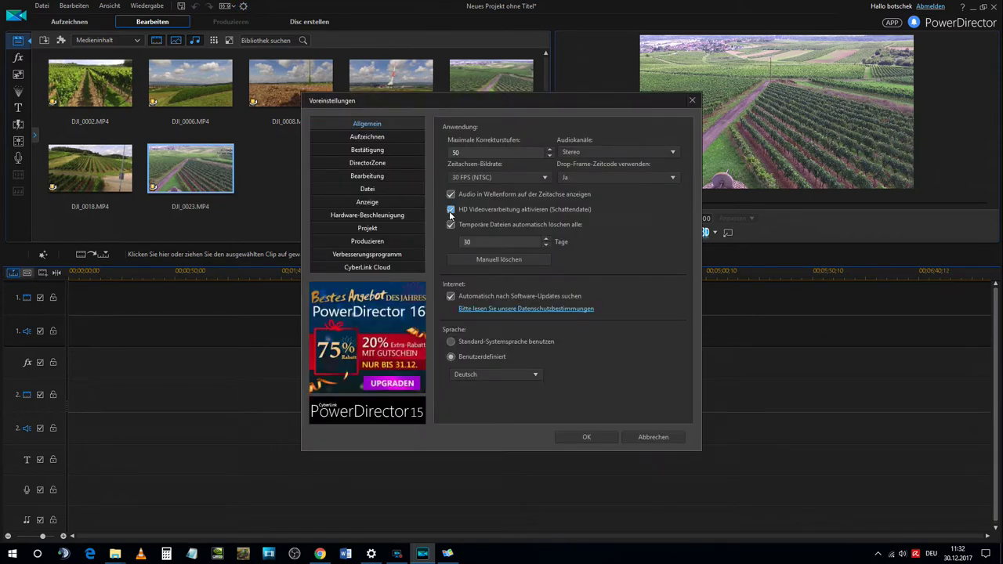
{"action": "left_click", "coordinate": [451, 209]}
{"action": "left_click", "coordinate": [451, 209]}
{"action": "left_click", "coordinate": [611, 440]}
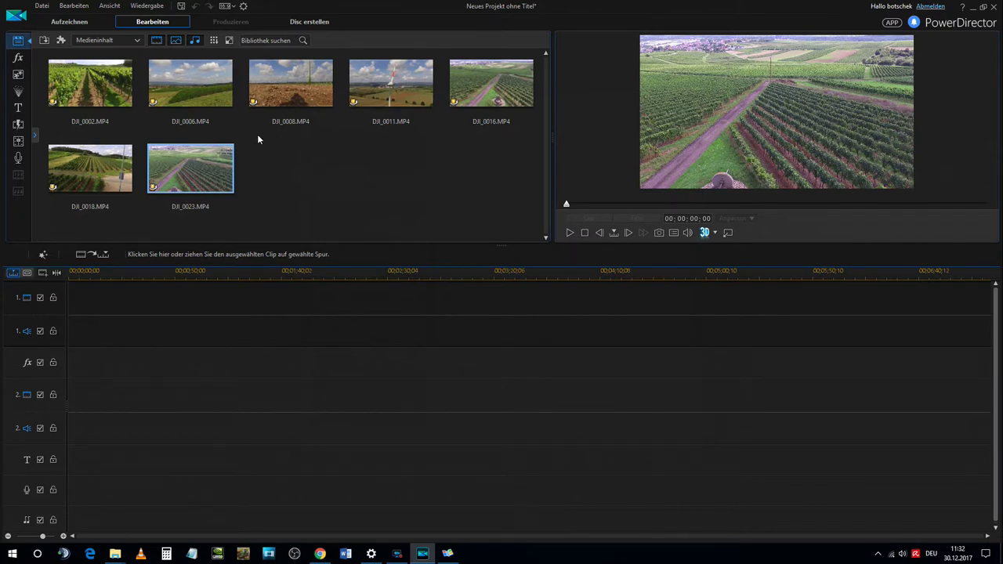
- Place the clip DJI_0002.MP4 at the start of video track 1
{"action": "mouse_move", "coordinate": [127, 112]}
{"action": "left_click", "coordinate": [87, 96]}
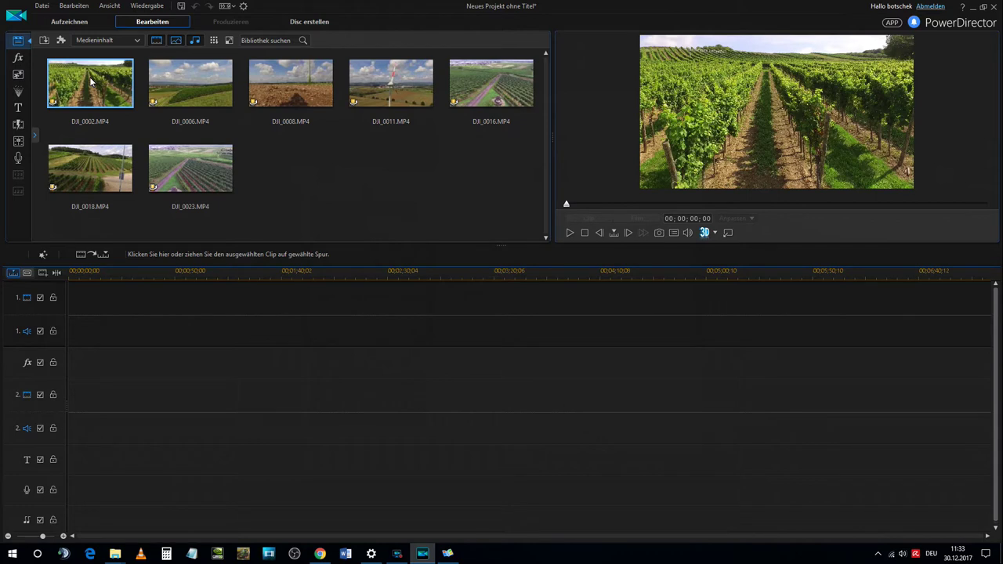
{"action": "left_click_drag", "start_coordinate": [90, 81], "coordinate": [69, 322]}
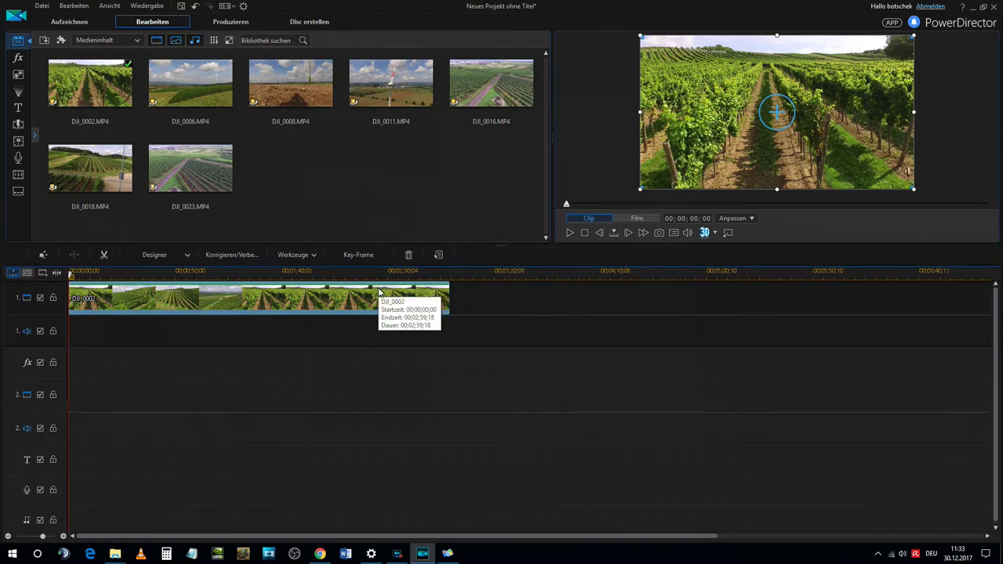
- Play the timeline, set the preview quality to HD-Auflösung, and pause the playback
{"action": "left_click", "coordinate": [569, 233]}
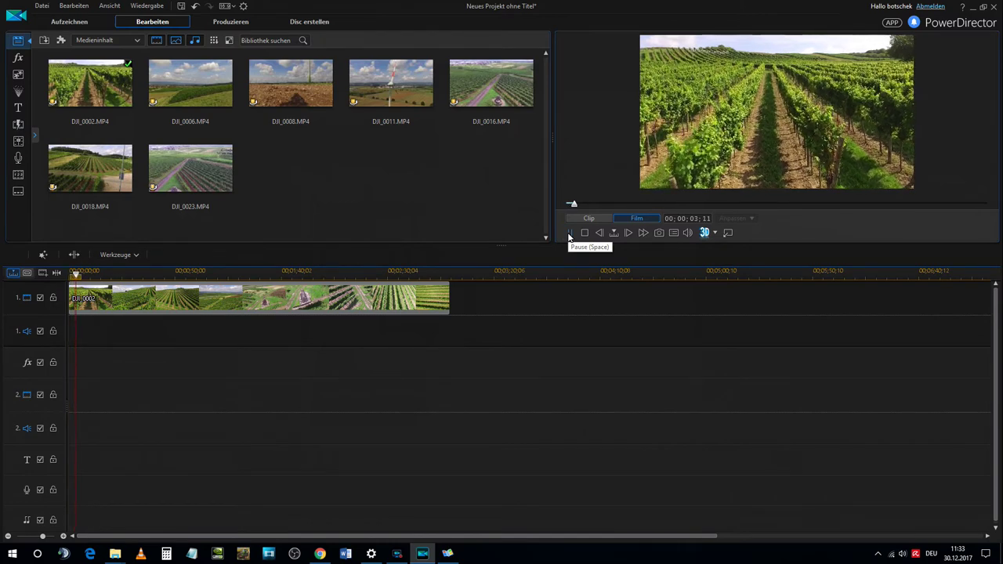
{"action": "left_click", "coordinate": [672, 234]}
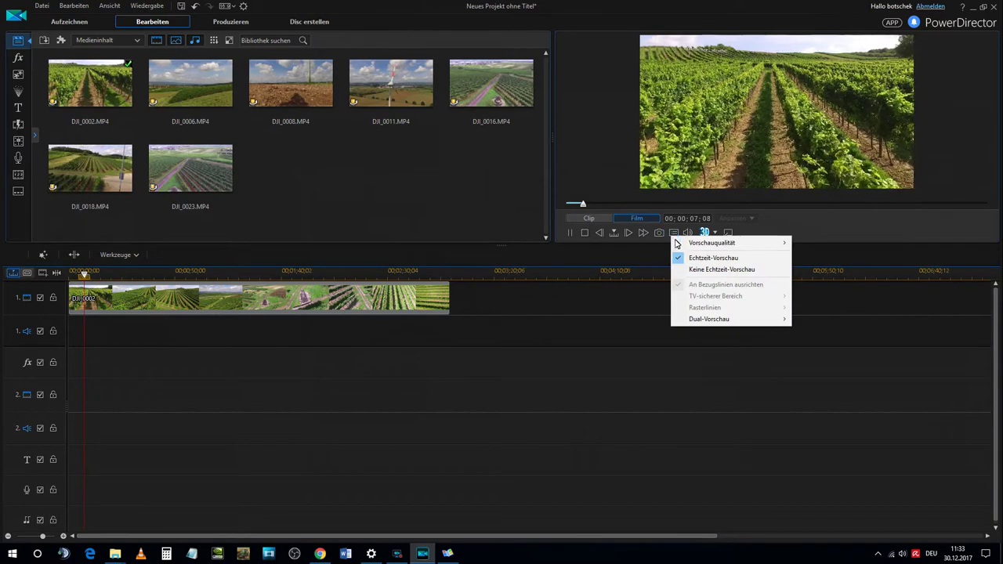
{"action": "mouse_move", "coordinate": [710, 243]}
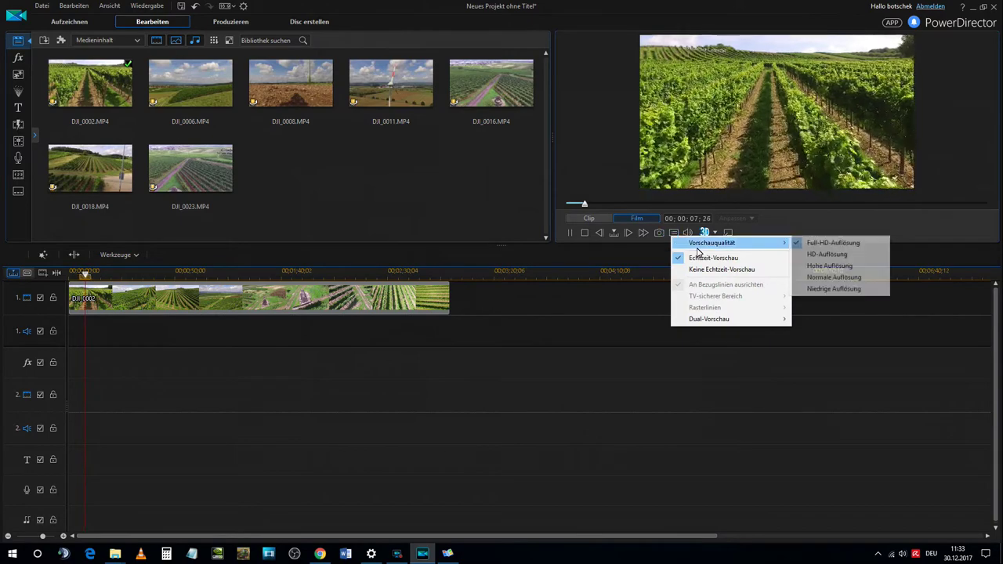
{"action": "left_click", "coordinate": [827, 254]}
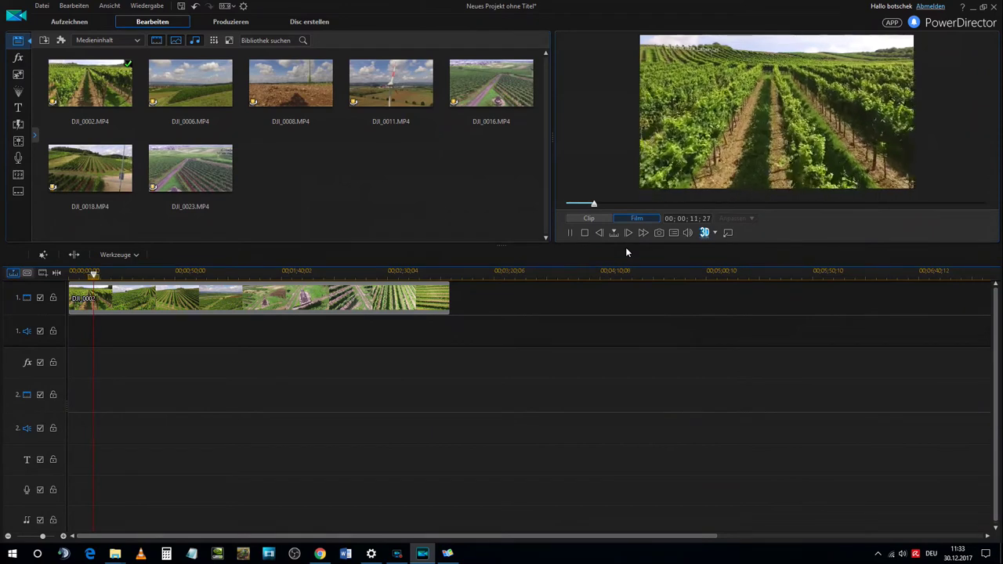
{"action": "left_click", "coordinate": [138, 95]}
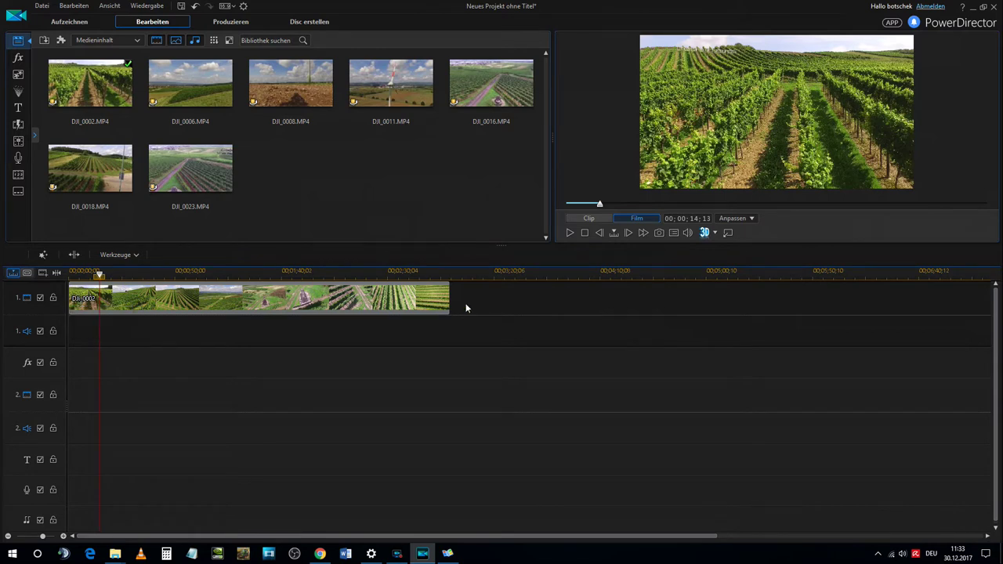
- Place the colour board 0,175,255 from Farbkarten at the start of video track 2 and reduce its height in the preview
{"action": "left_click", "coordinate": [137, 41]}
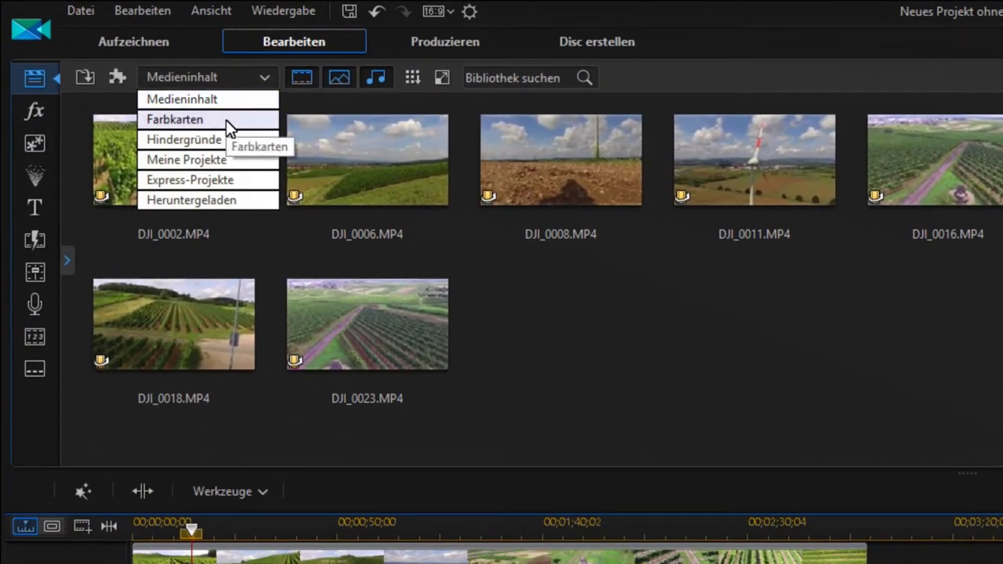
{"action": "left_click", "coordinate": [225, 120]}
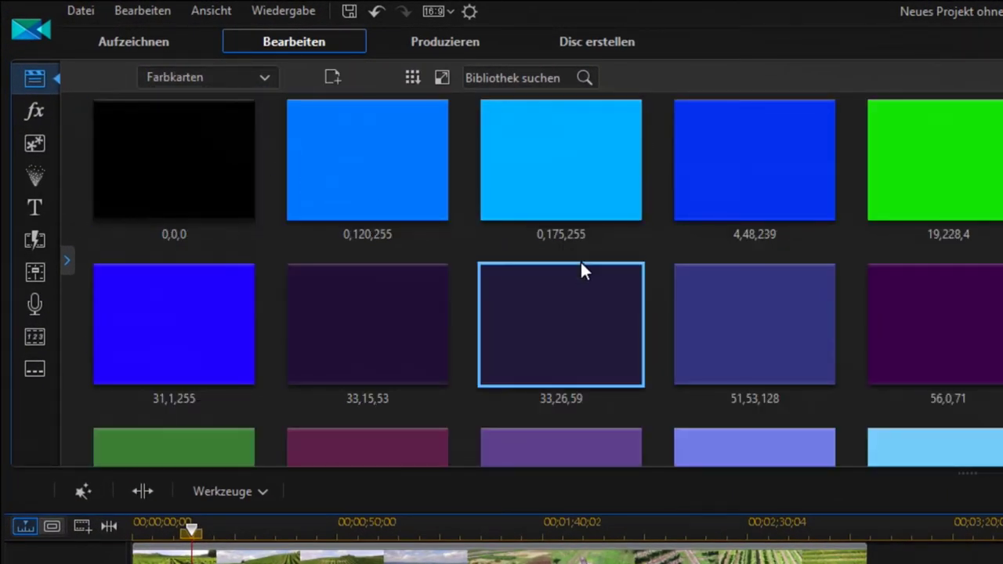
{"action": "scroll", "coordinate": [581, 264], "scroll_direction": "down", "scroll_amount": 10}
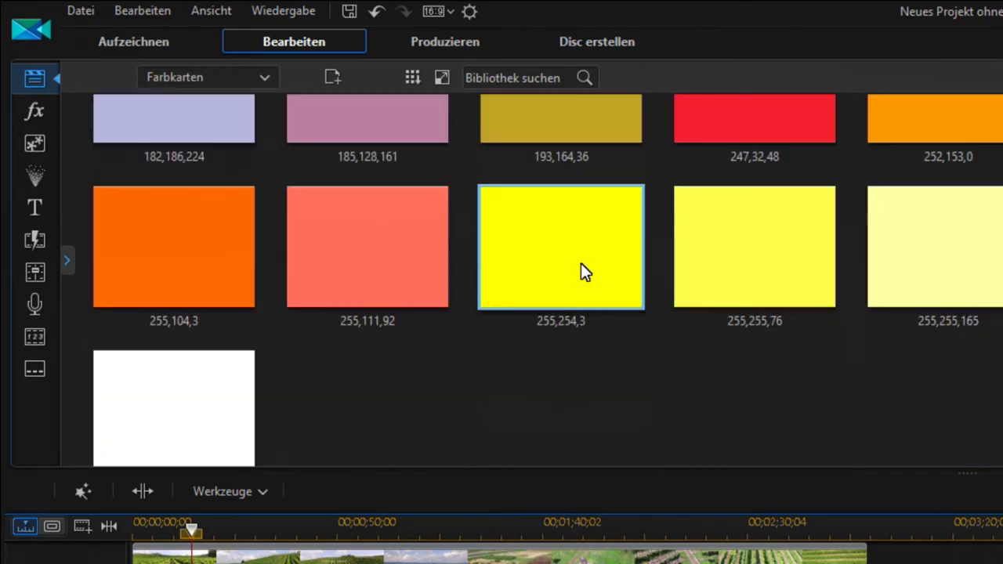
{"action": "scroll", "coordinate": [580, 263], "scroll_direction": "up", "scroll_amount": 10}
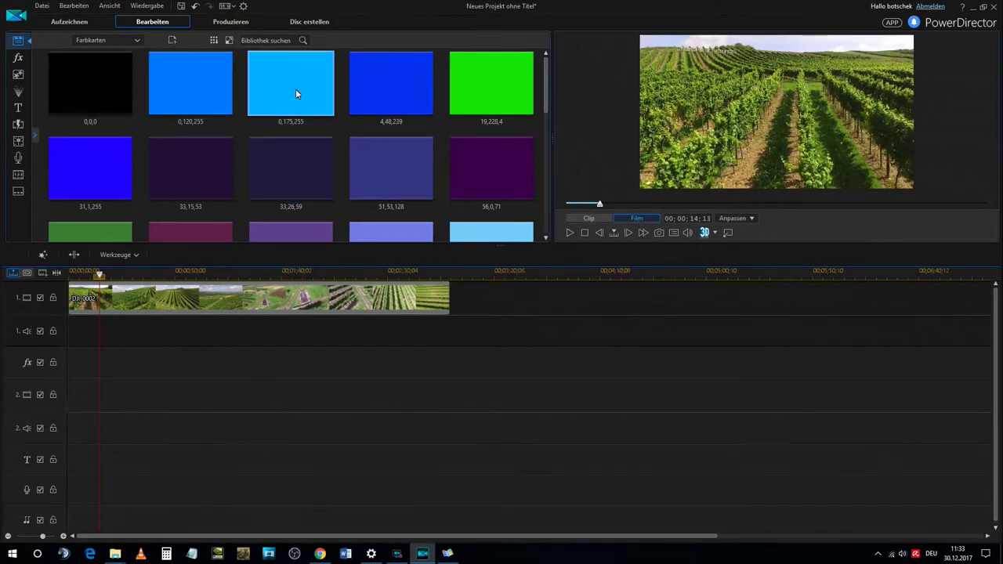
{"action": "mouse_move", "coordinate": [295, 89]}
{"action": "left_mouse_down"}
{"action": "mouse_move", "coordinate": [412, 254]}
{"action": "mouse_move", "coordinate": [399, 354]}
{"action": "mouse_move", "coordinate": [73, 394]}
{"action": "left_mouse_up"}
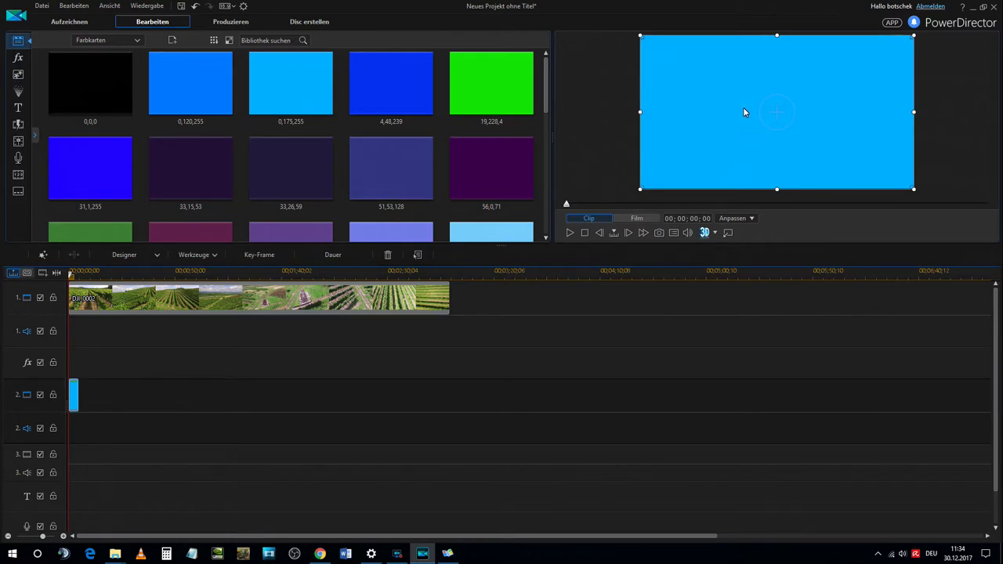
{"action": "left_click_drag", "start_coordinate": [777, 36], "coordinate": [773, 130]}
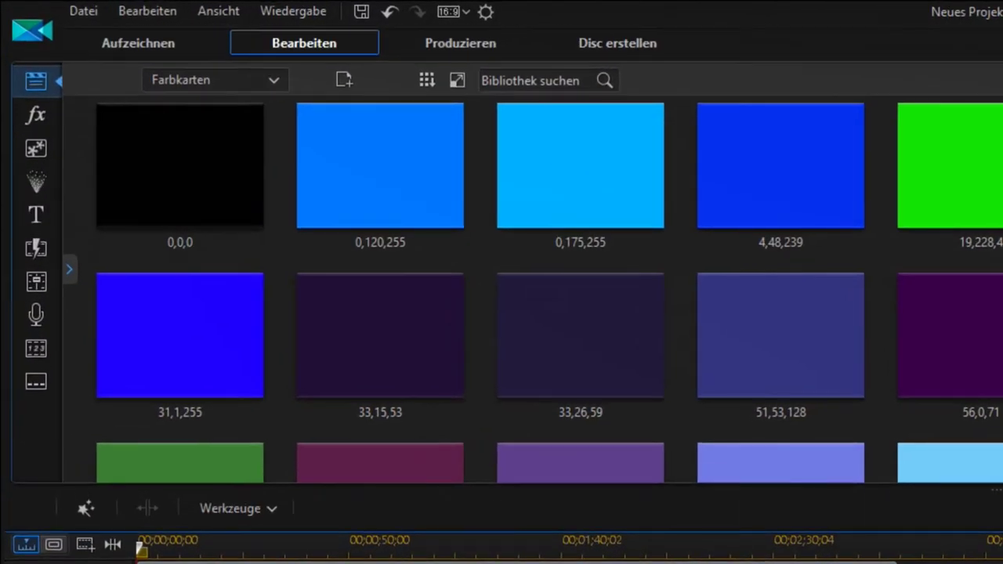
- Look through the Hindergründe images and the saved projects under Meine Projekte in the library
{"action": "left_click", "coordinate": [279, 82]}
{"action": "left_click", "coordinate": [255, 145]}
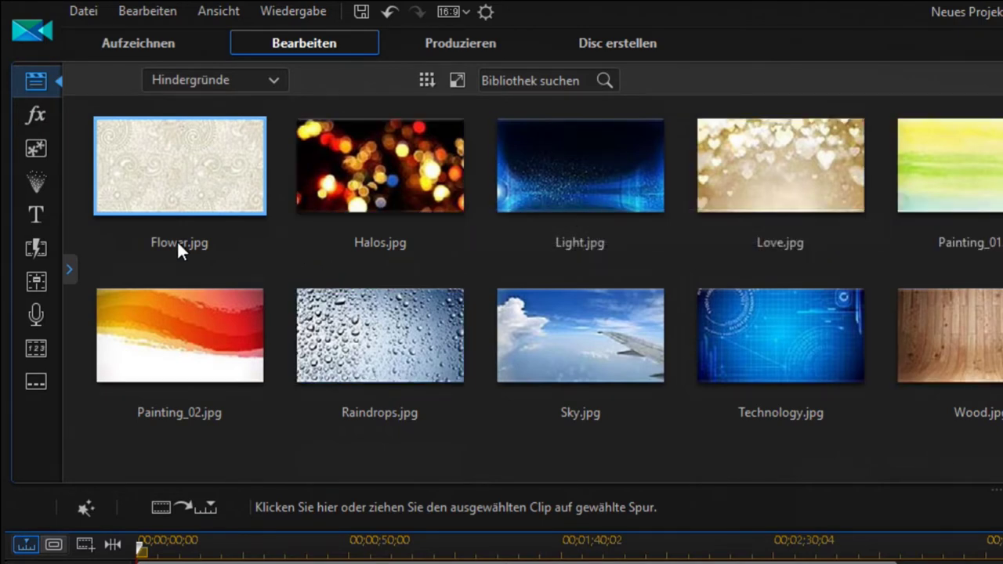
{"action": "left_click", "coordinate": [365, 200]}
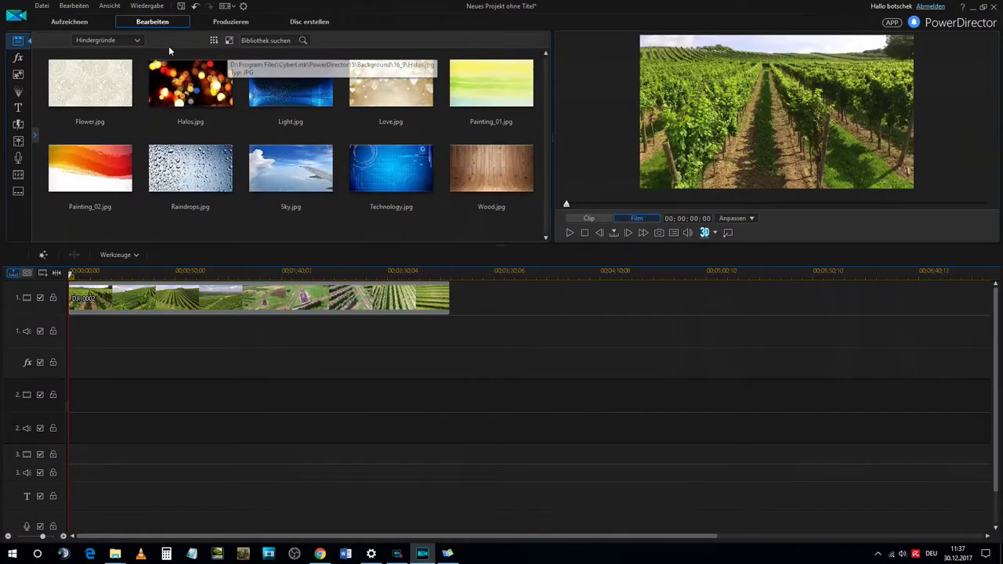
{"action": "left_click", "coordinate": [140, 40]}
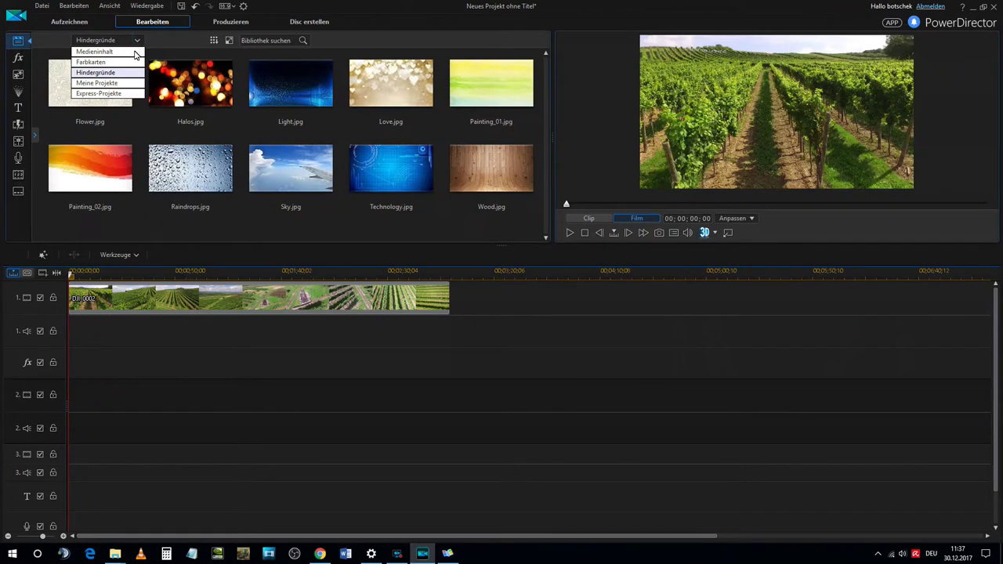
{"action": "left_click", "coordinate": [106, 82]}
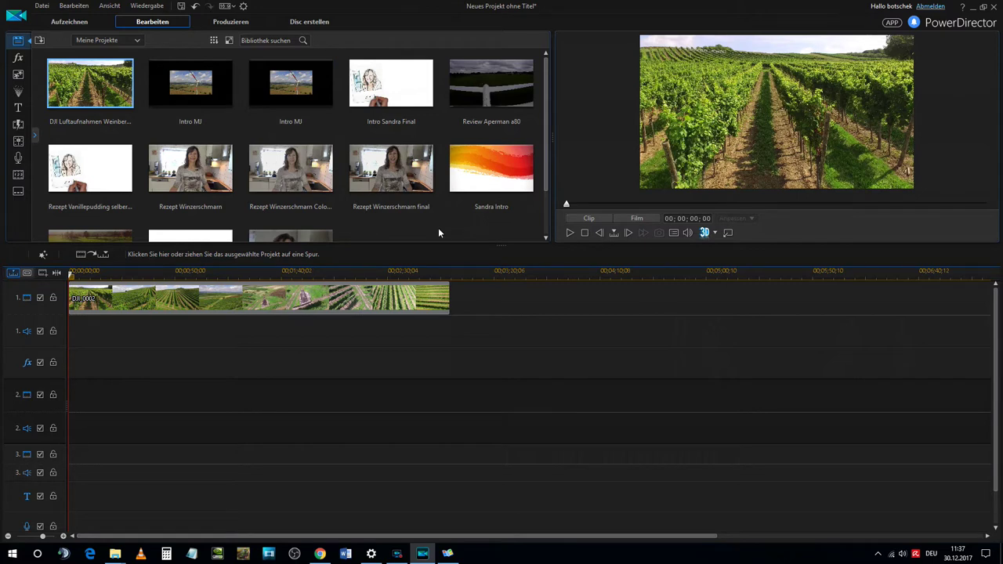
- Browse the Express-Projekte templates, dismiss their introduction, and view only the Anfang category
{"action": "left_click", "coordinate": [138, 40]}
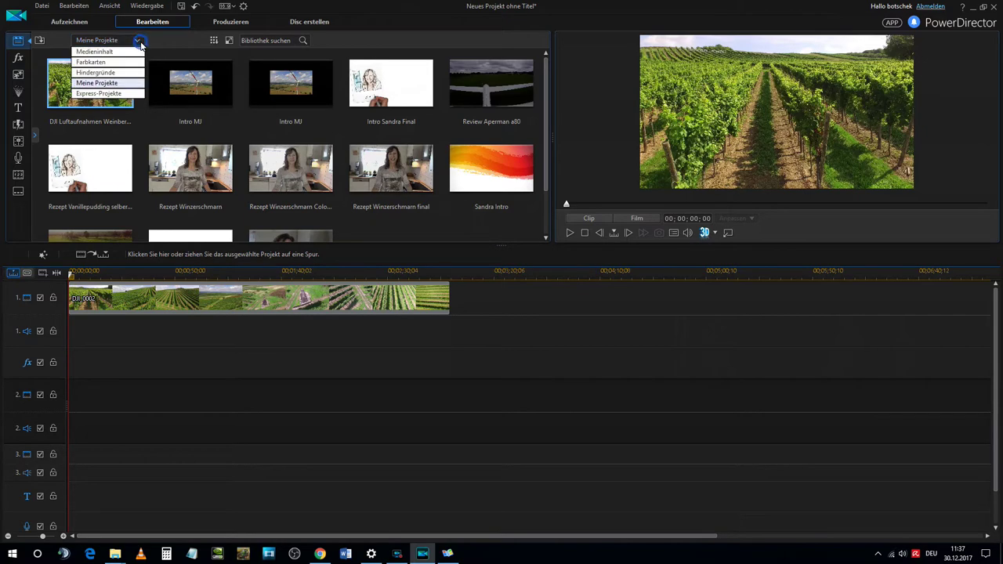
{"action": "left_click", "coordinate": [125, 94]}
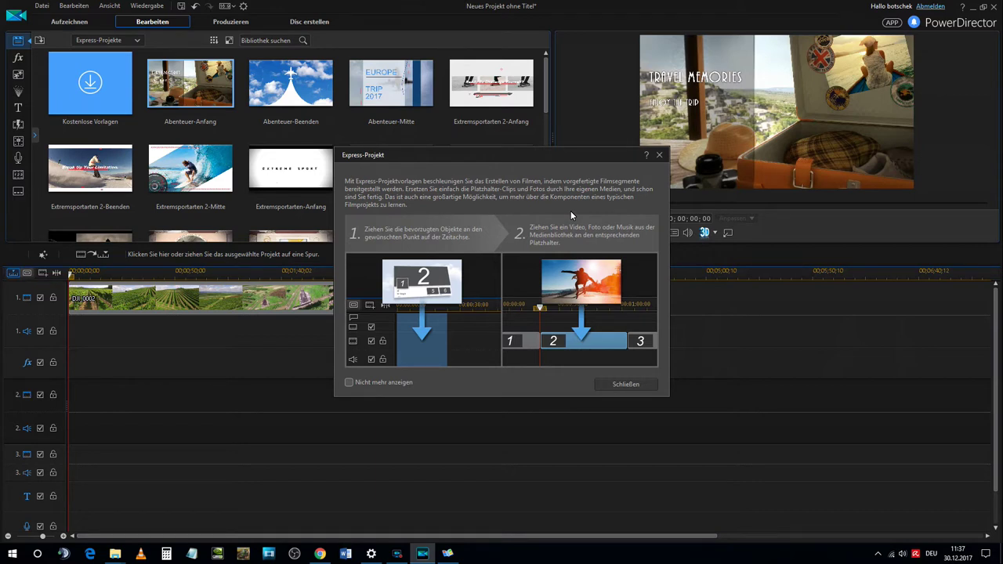
{"action": "left_click", "coordinate": [625, 384]}
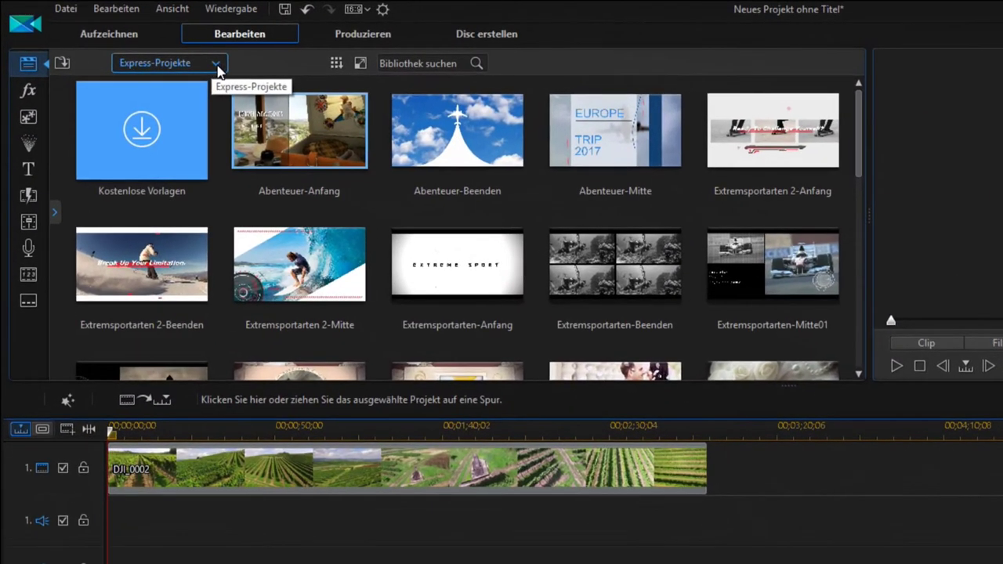
{"action": "left_click", "coordinate": [138, 41]}
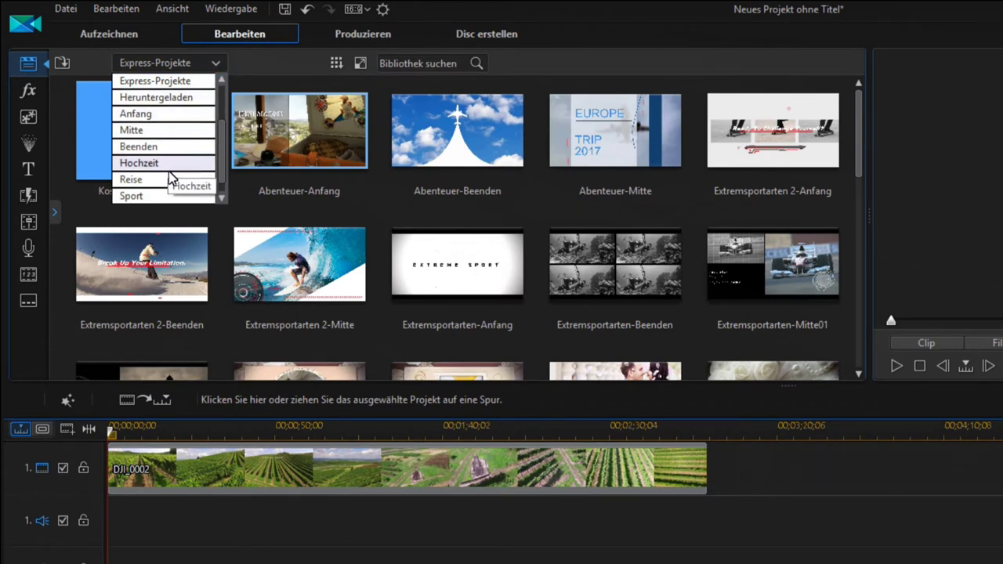
{"action": "left_click", "coordinate": [166, 114]}
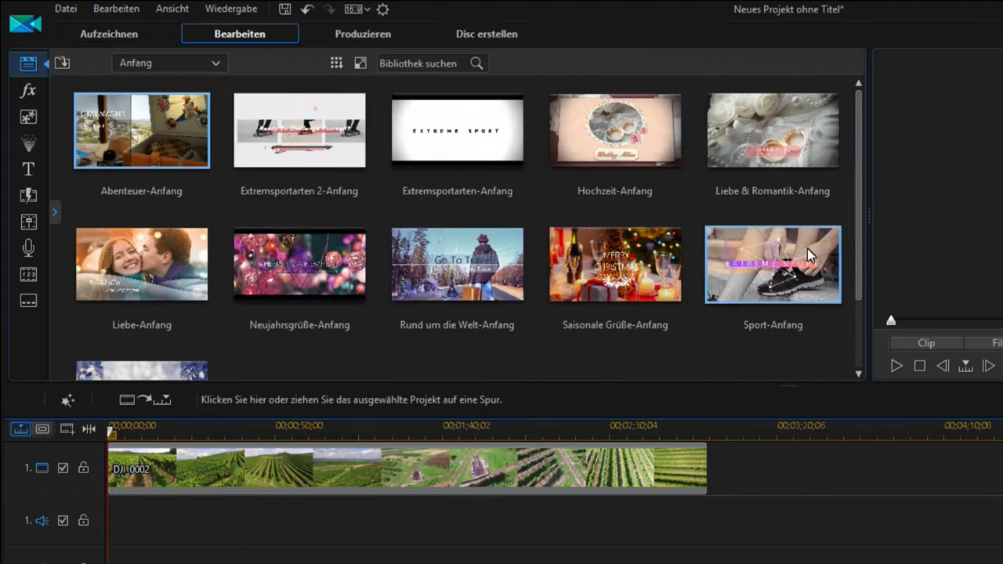
- View the Heruntergeladen section of the library and return to Medieninhalt
{"action": "left_click", "coordinate": [215, 66]}
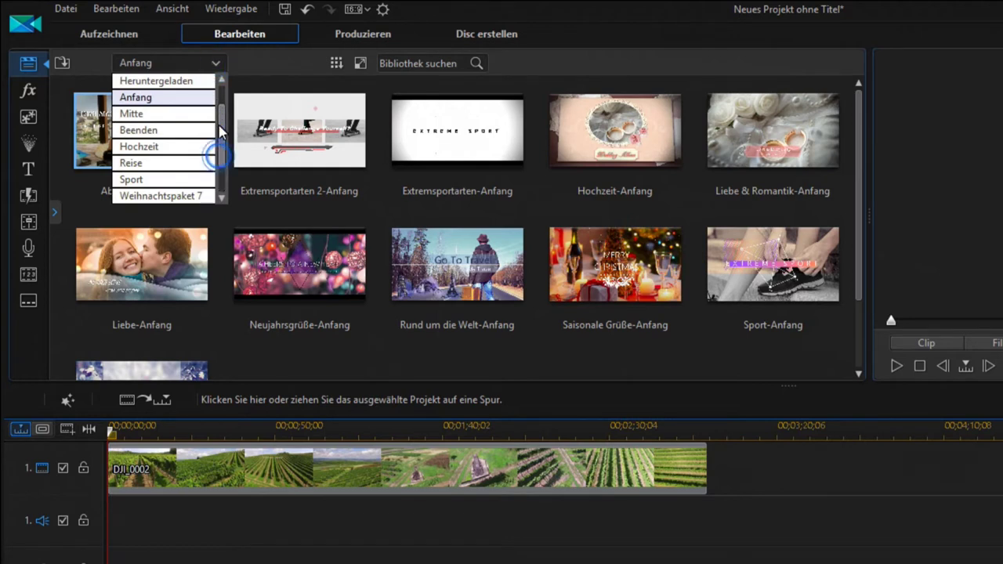
{"action": "scroll", "coordinate": [217, 152], "scroll_direction": "up", "scroll_amount": 2}
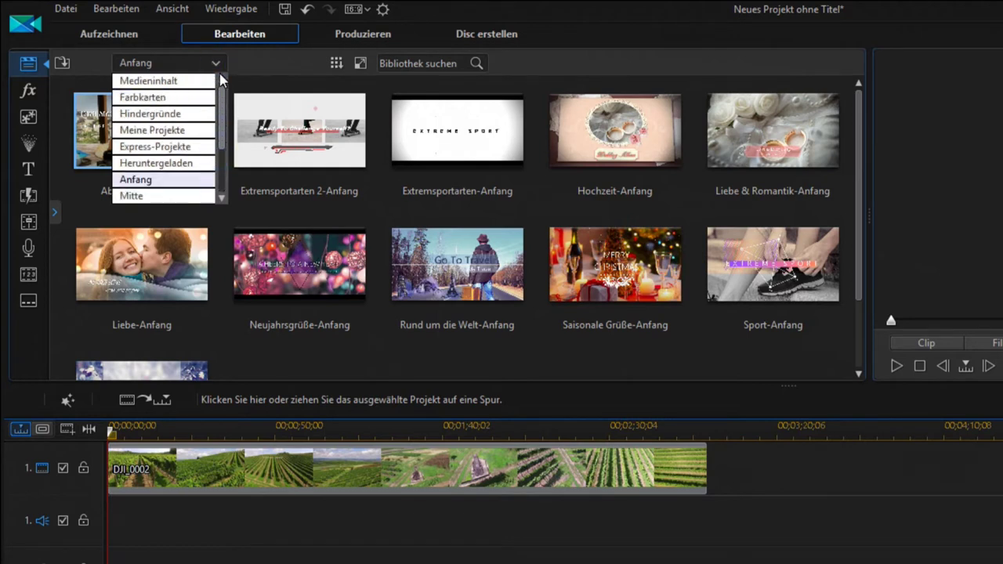
{"action": "left_click", "coordinate": [179, 81]}
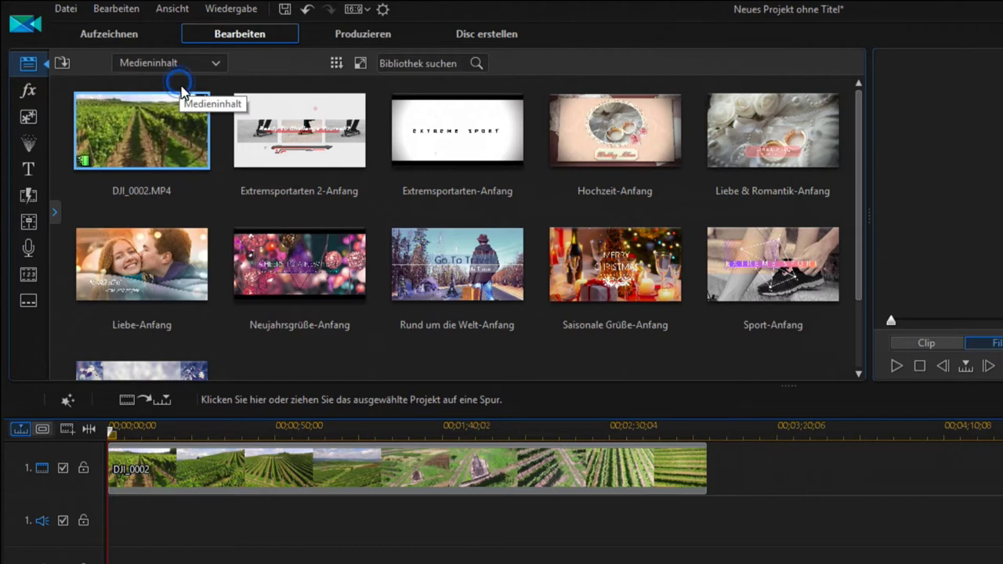
{"action": "left_click", "coordinate": [216, 67]}
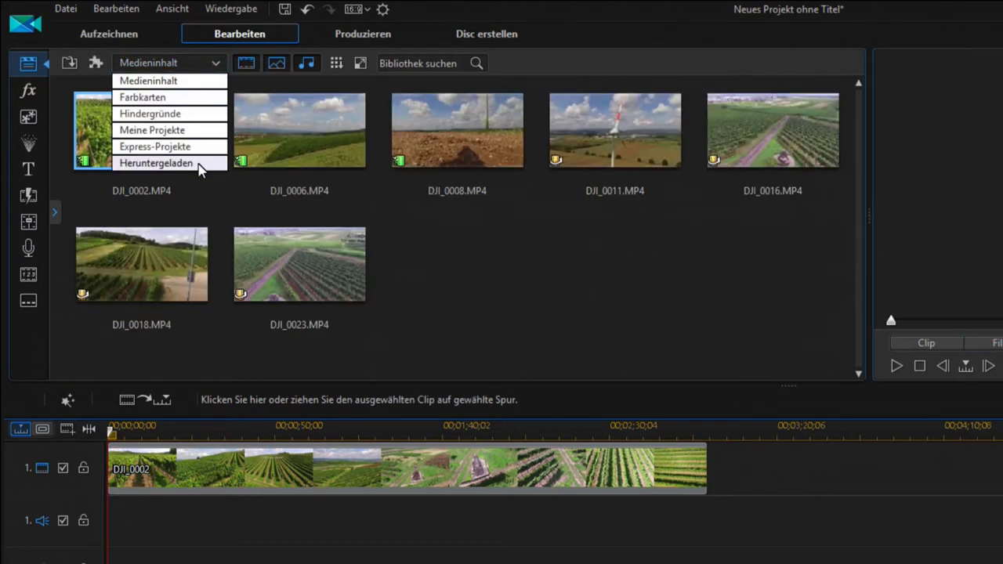
{"action": "left_click", "coordinate": [198, 163]}
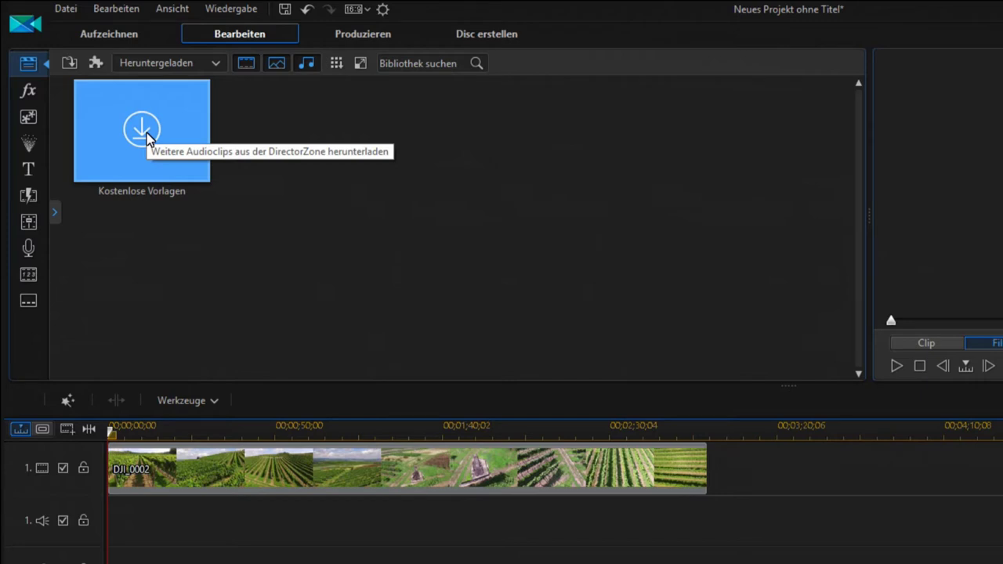
{"action": "left_click", "coordinate": [214, 63]}
{"action": "left_click", "coordinate": [205, 81]}
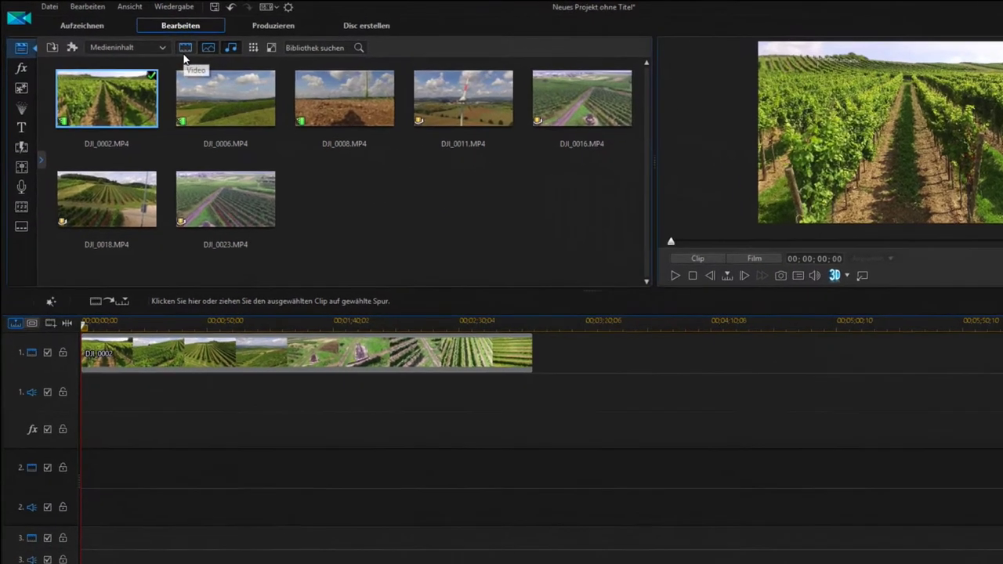
- Hide the video, image and audio media types in the library and show all three again
{"action": "left_click", "coordinate": [185, 48]}
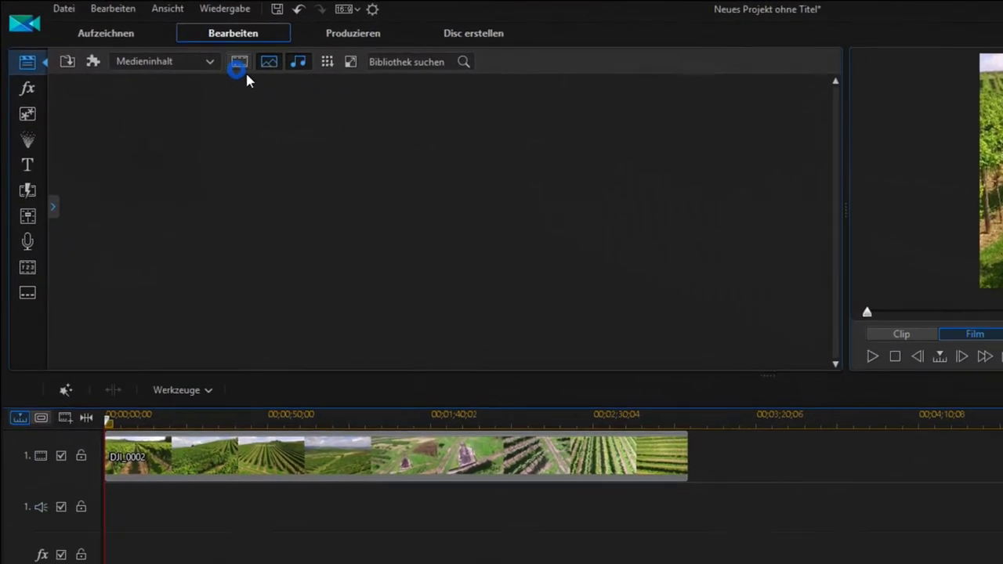
{"action": "left_click", "coordinate": [232, 48]}
{"action": "left_click", "coordinate": [327, 68]}
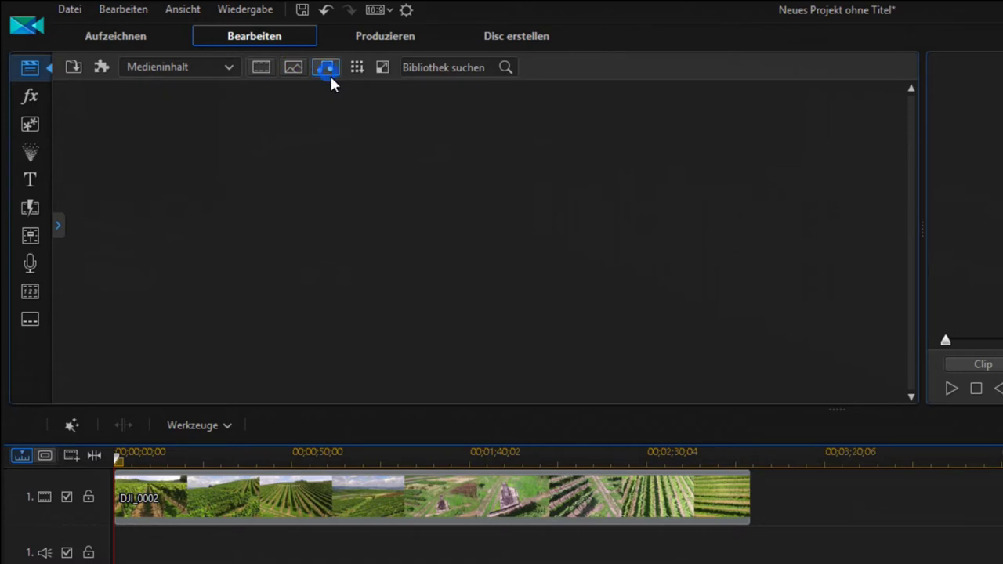
{"action": "left_click", "coordinate": [254, 71]}
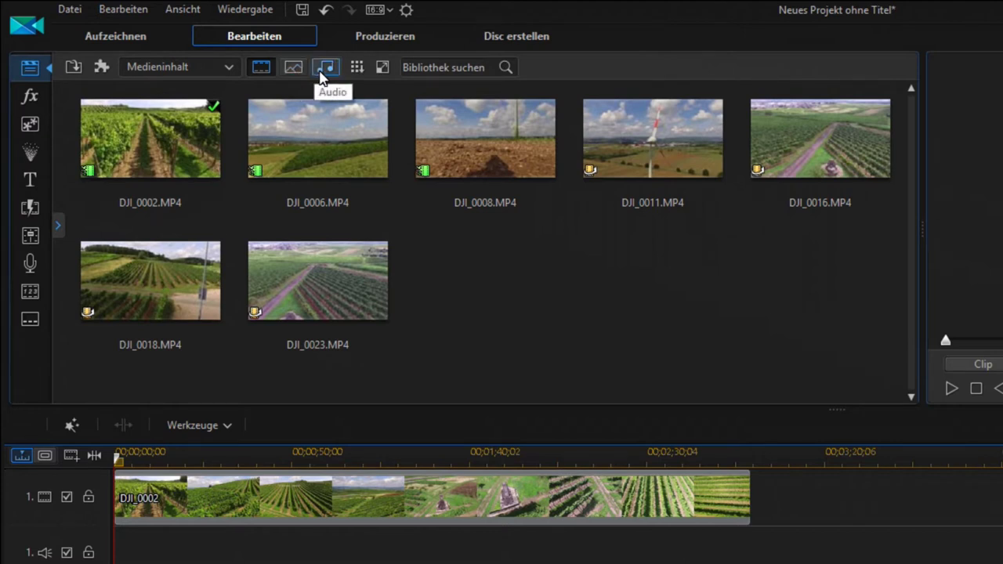
{"action": "left_click", "coordinate": [300, 62]}
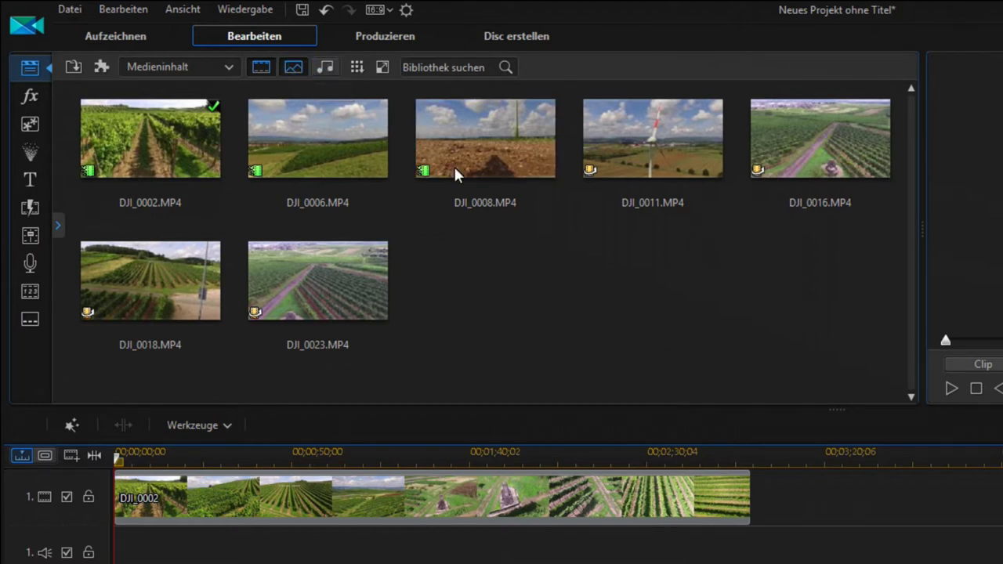
{"action": "left_click", "coordinate": [323, 65]}
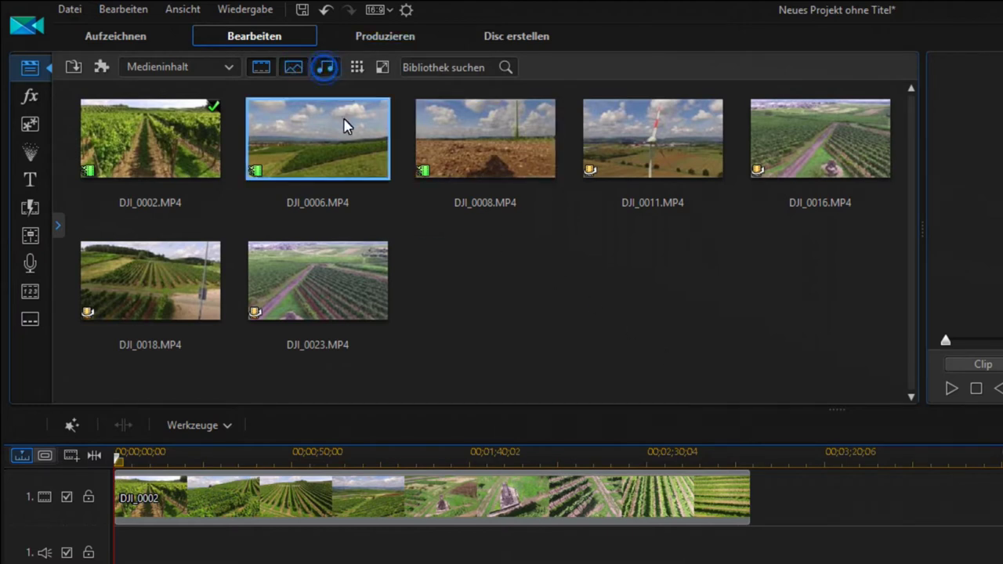
- Look through the library's sorting and display options and its thumbnail size setting
{"action": "left_click", "coordinate": [357, 69]}
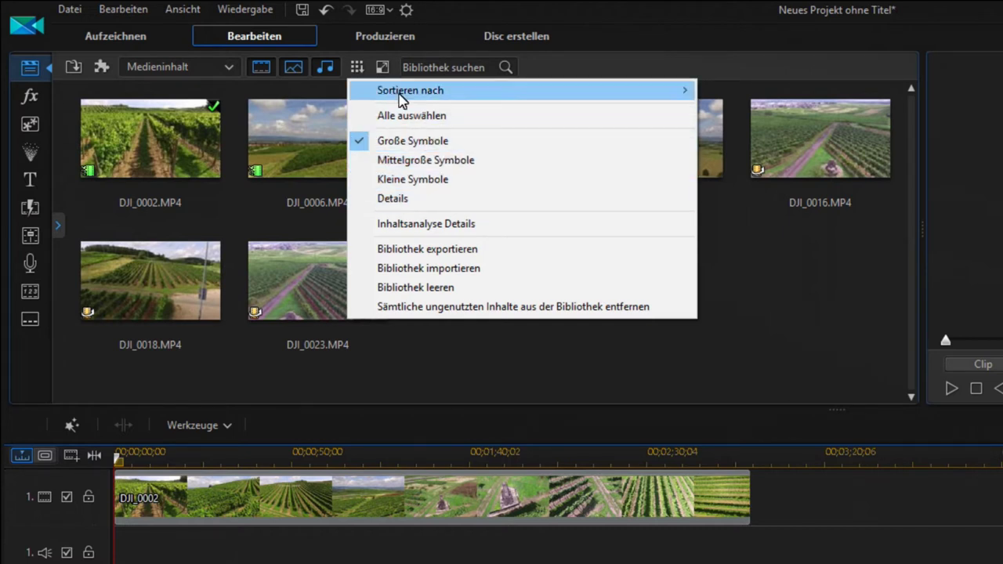
{"action": "left_click", "coordinate": [385, 67]}
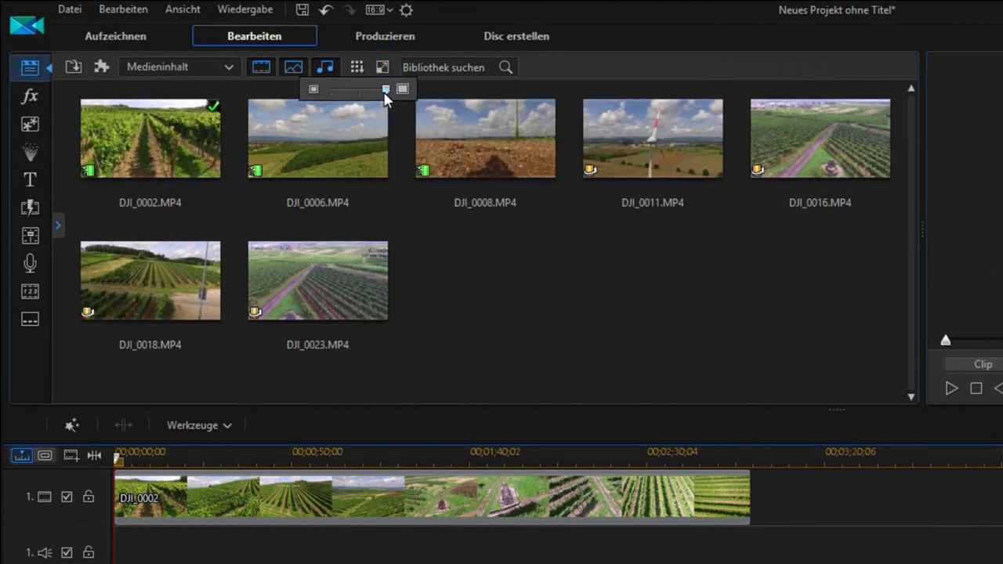
{"action": "mouse_move", "coordinate": [384, 88]}
{"action": "left_mouse_down"}
{"action": "mouse_move", "coordinate": [346, 86]}
{"action": "mouse_move", "coordinate": [398, 95]}
{"action": "left_mouse_up"}
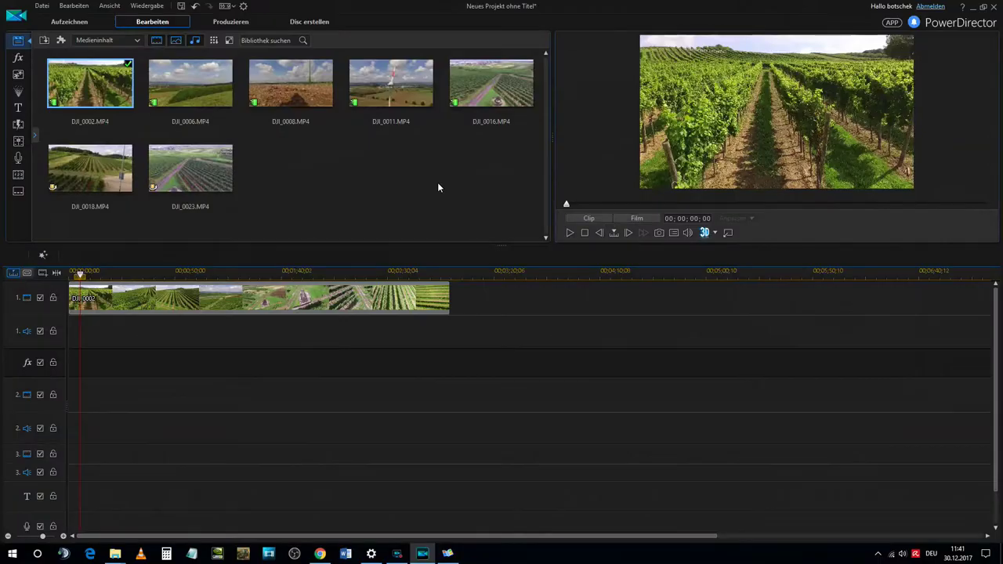
- Browse the video effects in the effects room across Alle Inhalte and return to the start of the list
{"action": "left_click", "coordinate": [18, 57]}
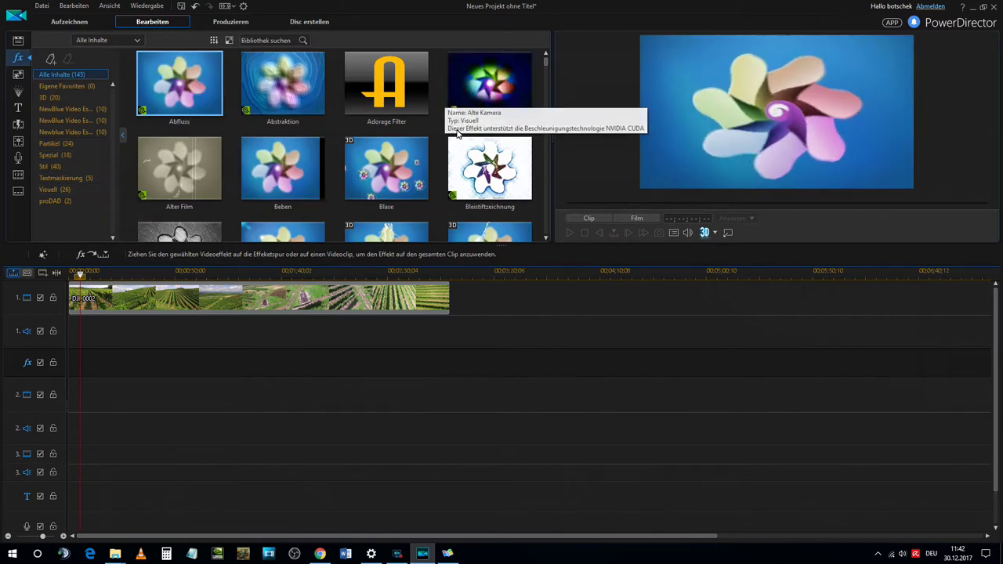
{"action": "scroll", "coordinate": [447, 117], "scroll_direction": "down", "scroll_amount": 3}
{"action": "scroll", "coordinate": [458, 134], "scroll_direction": "down", "scroll_amount": 2}
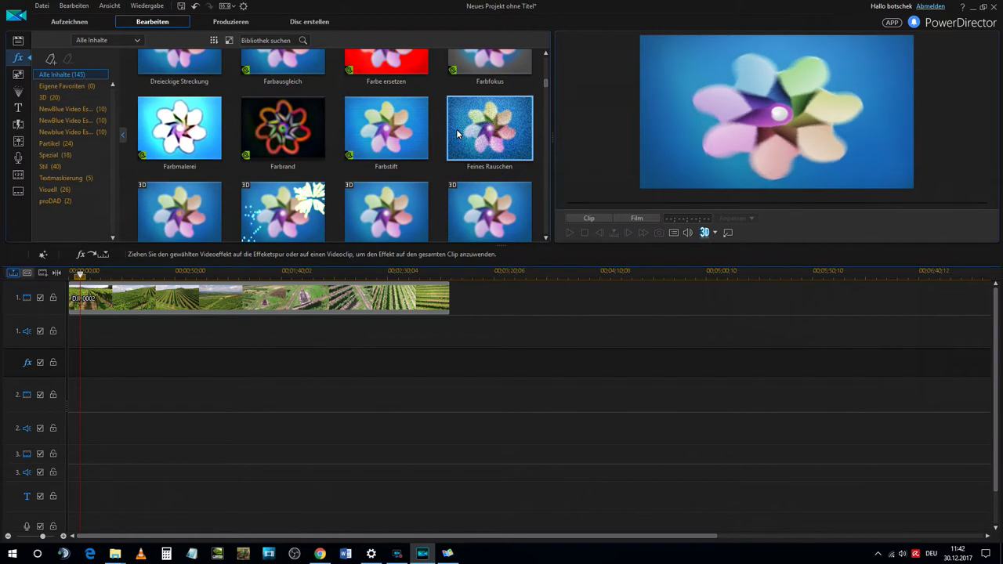
{"action": "scroll", "coordinate": [458, 134], "scroll_direction": "down", "scroll_amount": 2}
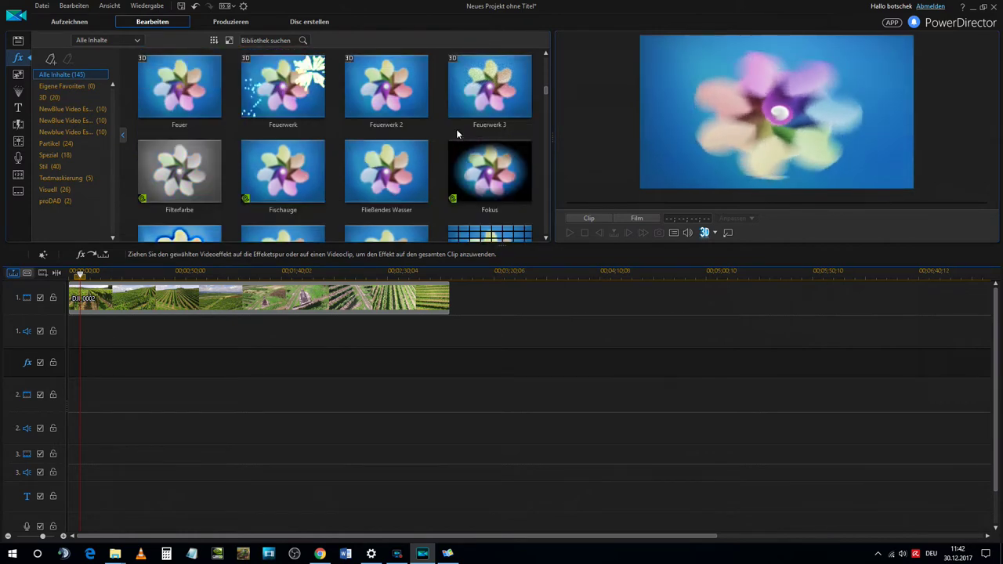
{"action": "scroll", "coordinate": [458, 134], "scroll_direction": "up", "scroll_amount": 7}
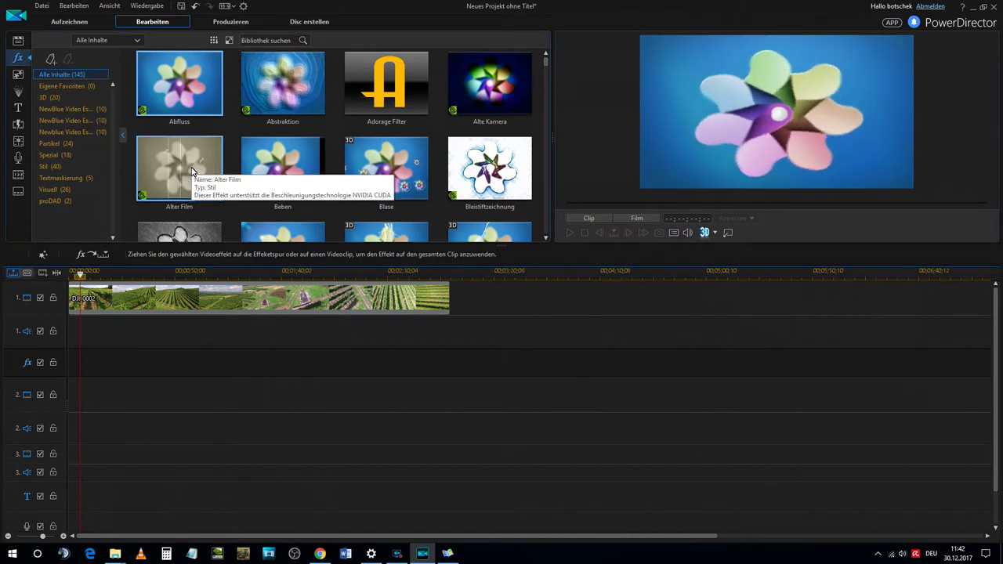
- Apply the Alter Film effect directly to the DJI_0002 clip on video track 1 and play back the result
{"action": "left_click_drag", "start_coordinate": [192, 171], "coordinate": [80, 297]}
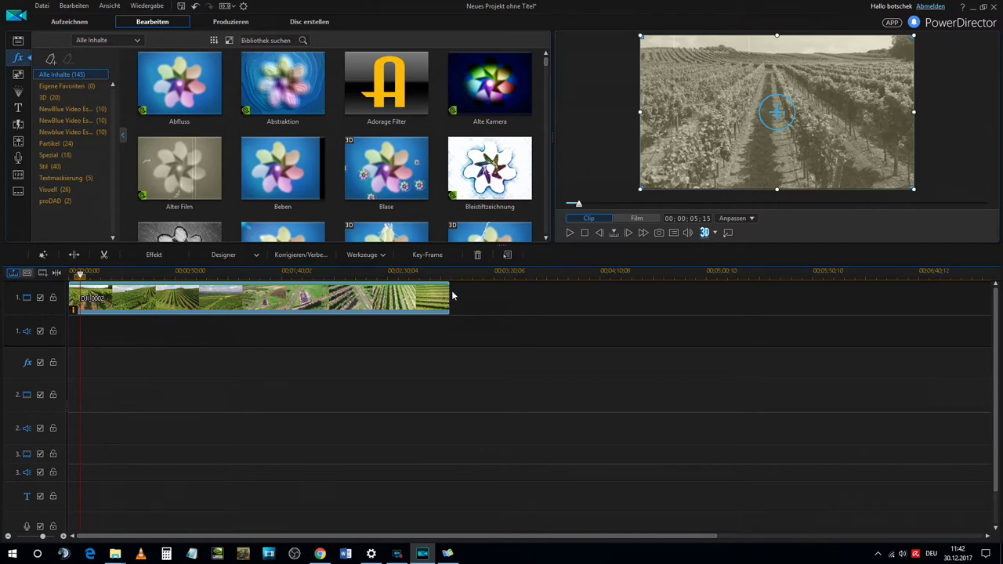
{"action": "left_click", "coordinate": [569, 233]}
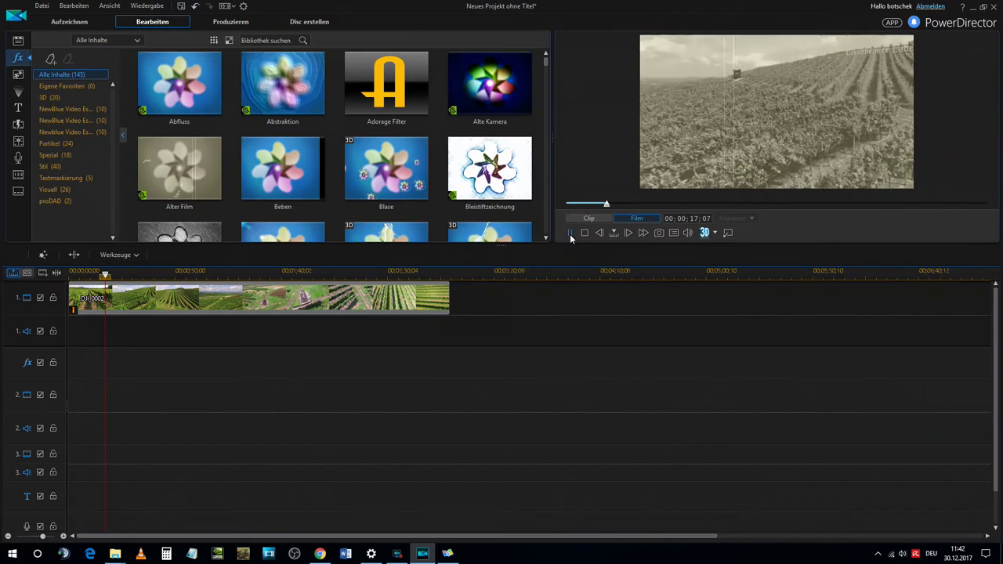
{"action": "left_click", "coordinate": [570, 232]}
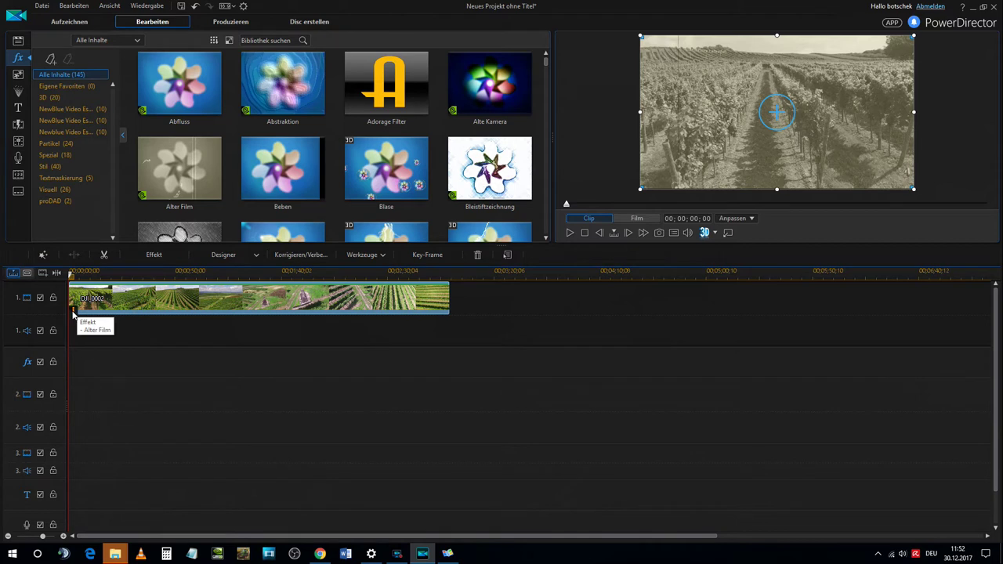
{"action": "mouse_move", "coordinate": [73, 310]}
{"action": "left_mouse_down"}
{"action": "mouse_move", "coordinate": [84, 310]}
{"action": "mouse_move", "coordinate": [79, 298]}
{"action": "left_mouse_up"}
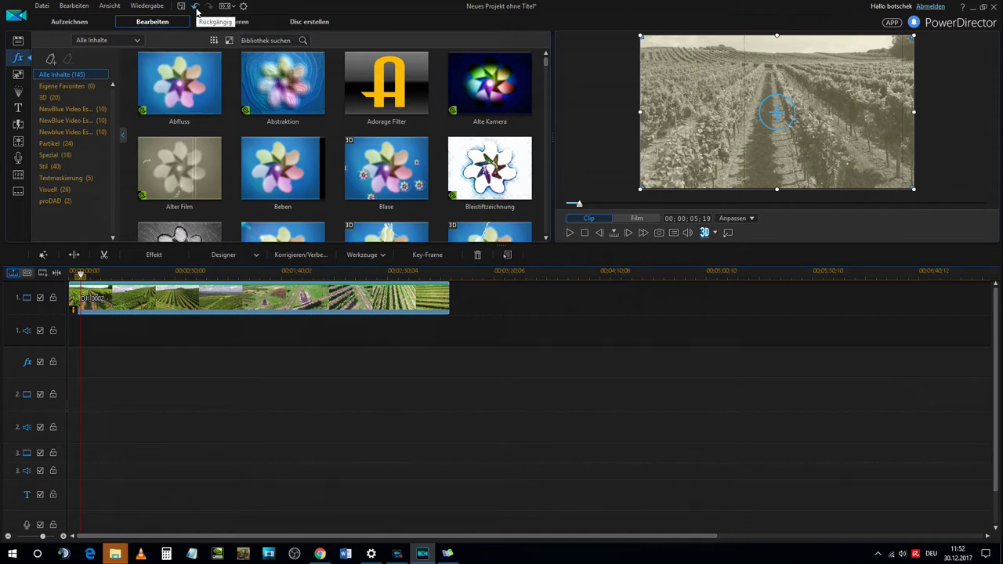
- Undo the Alter Film effect on the DJI_0002 clip
{"action": "left_click", "coordinate": [196, 6]}
{"action": "left_click", "coordinate": [196, 7]}
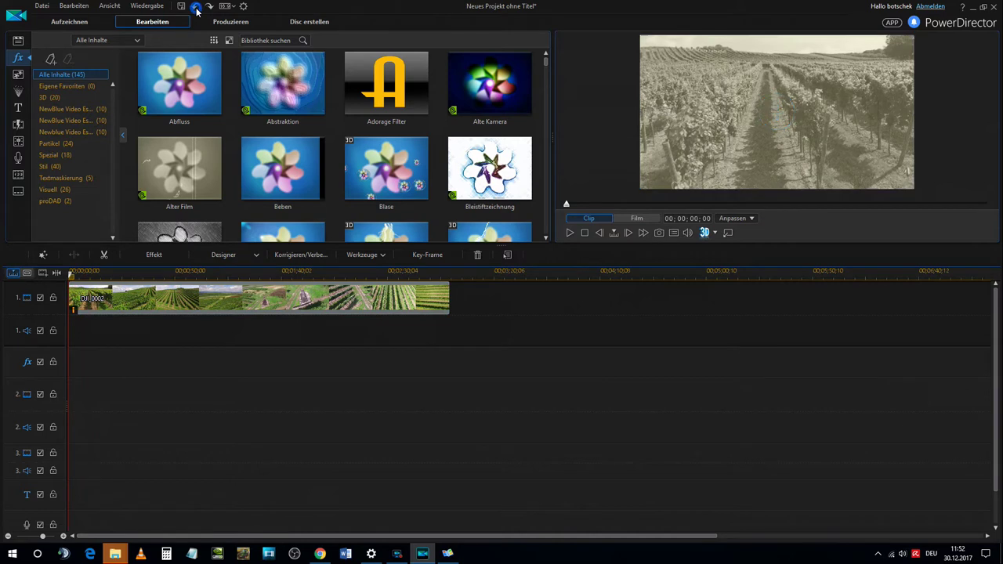
{"action": "left_click", "coordinate": [196, 6]}
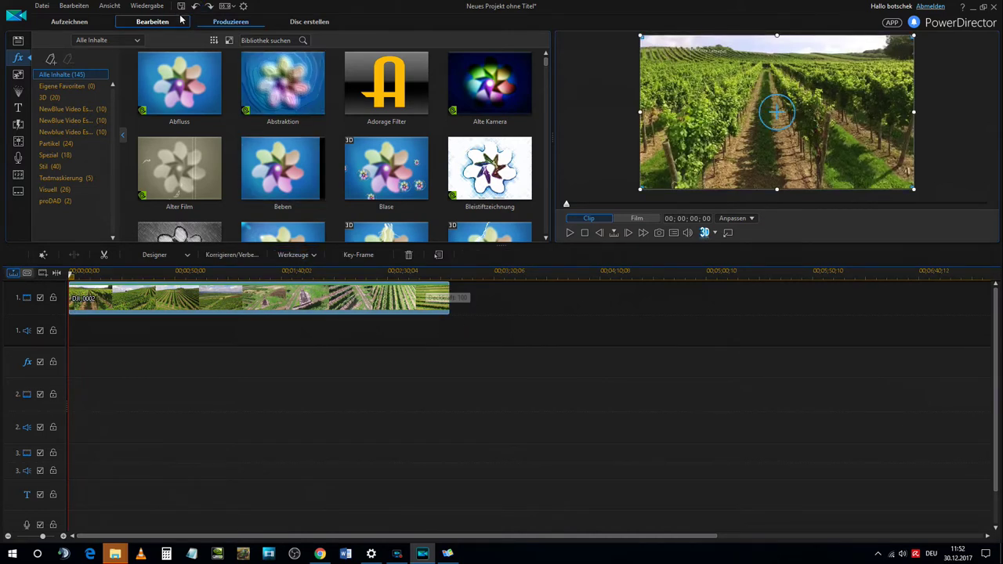
- Reapply Alter Film to the DJI_0002 clip and remove it through the clip's effect settings
{"action": "left_click_drag", "start_coordinate": [188, 160], "coordinate": [148, 298]}
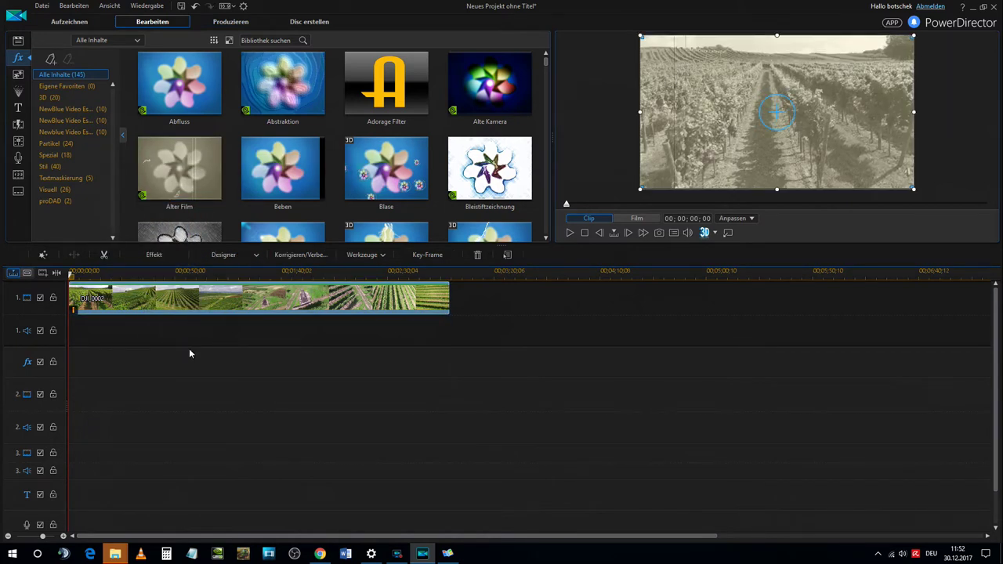
{"action": "left_click", "coordinate": [150, 260]}
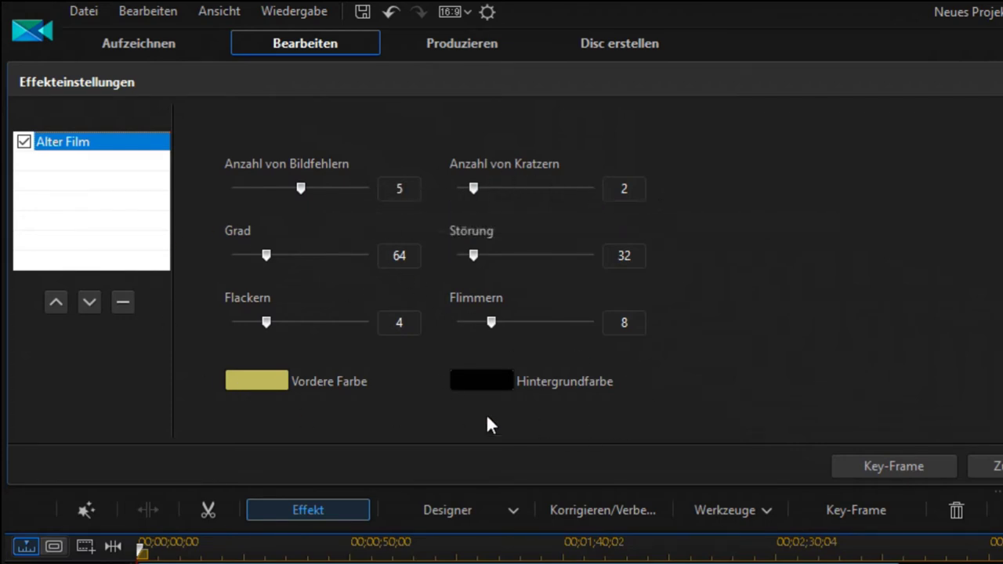
{"action": "left_click", "coordinate": [122, 311]}
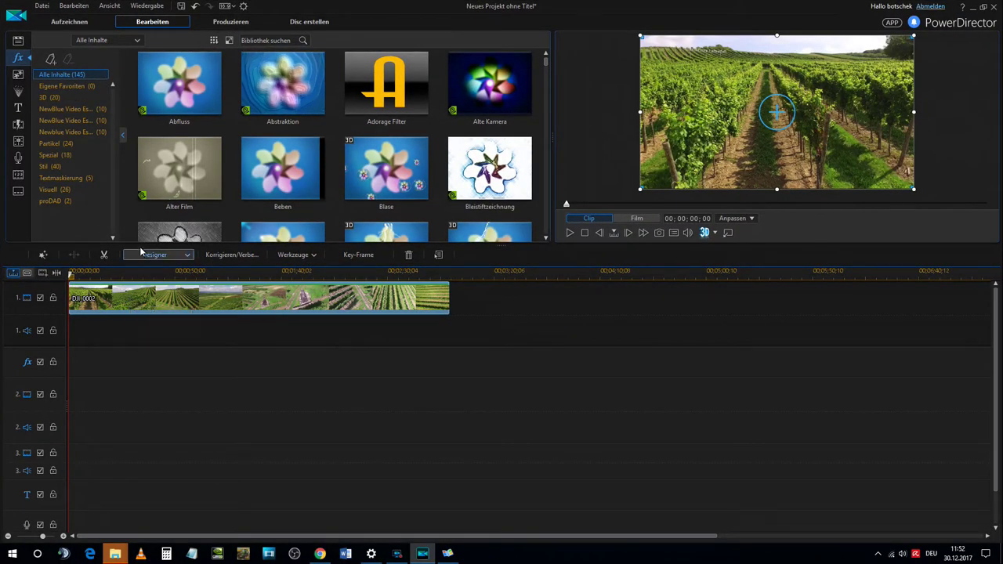
- Place Alter Film on the effect track over the full length of DJI_0002 and compare the picture with the track disabled and enabled
{"action": "left_click_drag", "start_coordinate": [174, 182], "coordinate": [449, 390]}
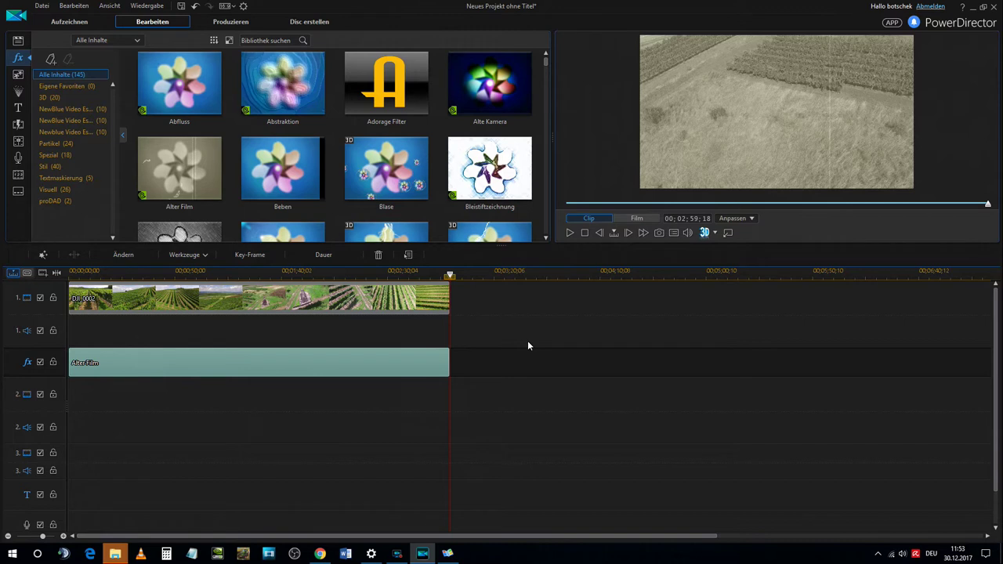
{"action": "left_click", "coordinate": [40, 363]}
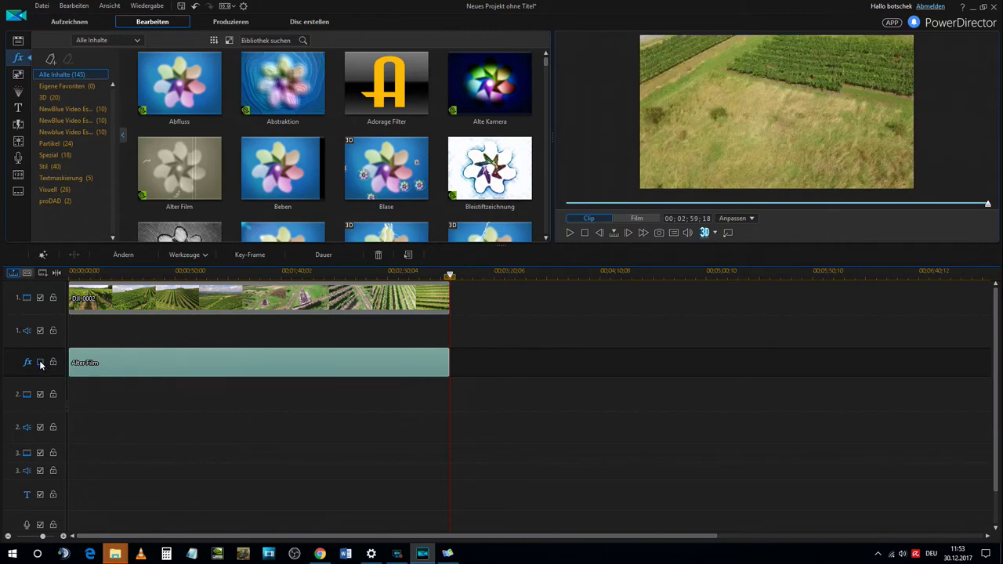
{"action": "left_click", "coordinate": [40, 363]}
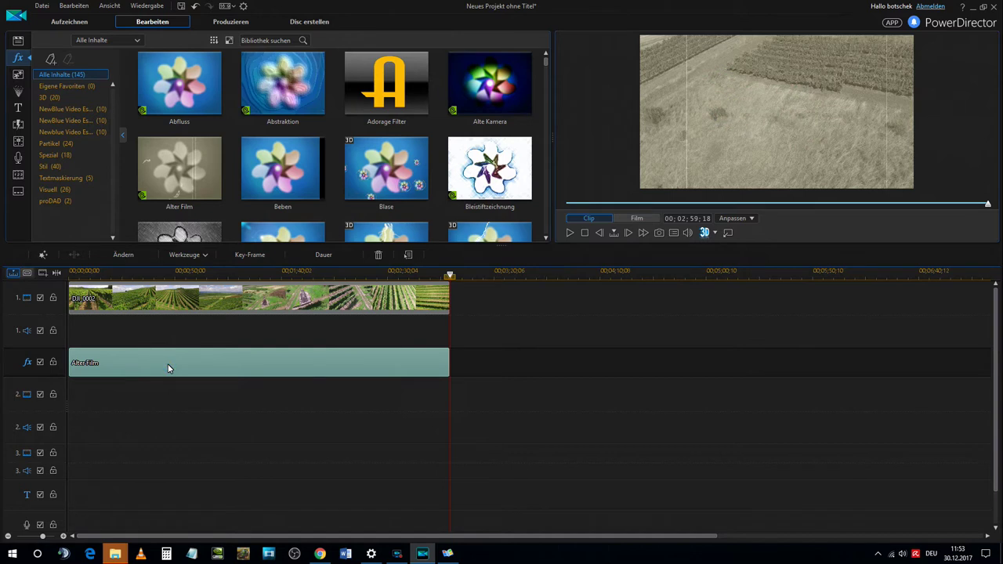
- Delete Alter Film from the effect track and preview the Abfluss effect
{"action": "key", "text": "Delete"}
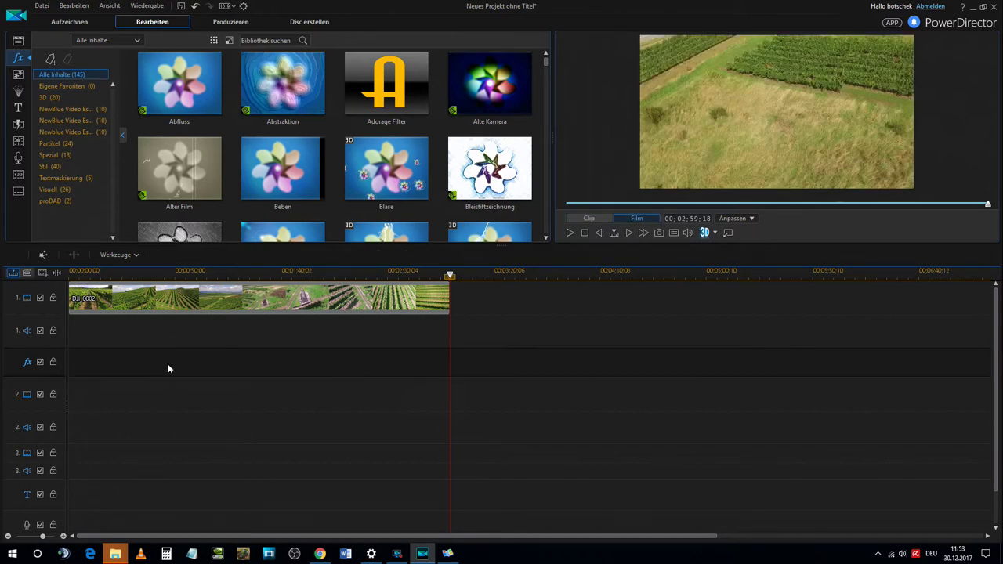
{"action": "left_click", "coordinate": [179, 82]}
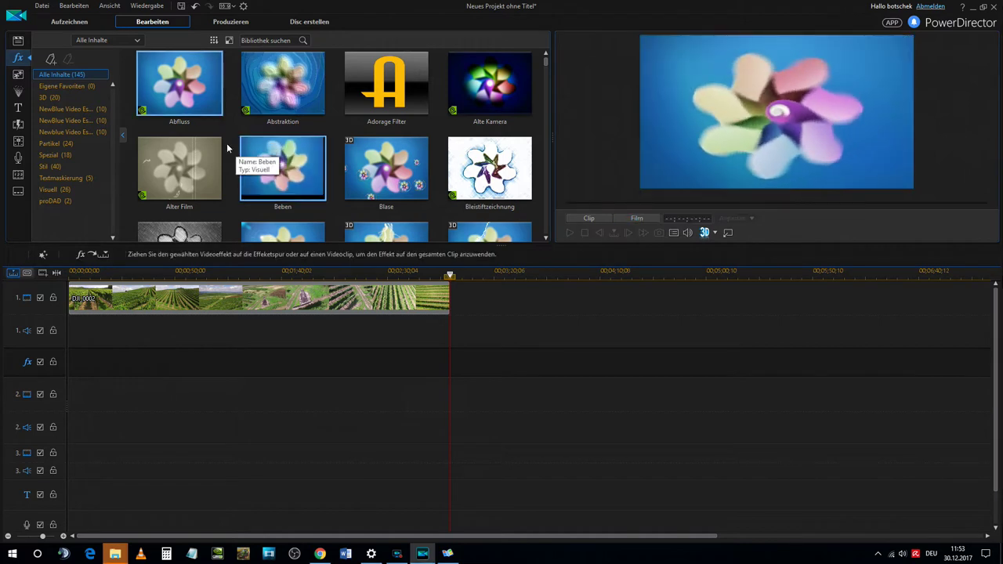
- Place the Aufnahme viewfinder overlay from the PiP objects room at the start of video track 2
{"action": "left_click", "coordinate": [22, 75]}
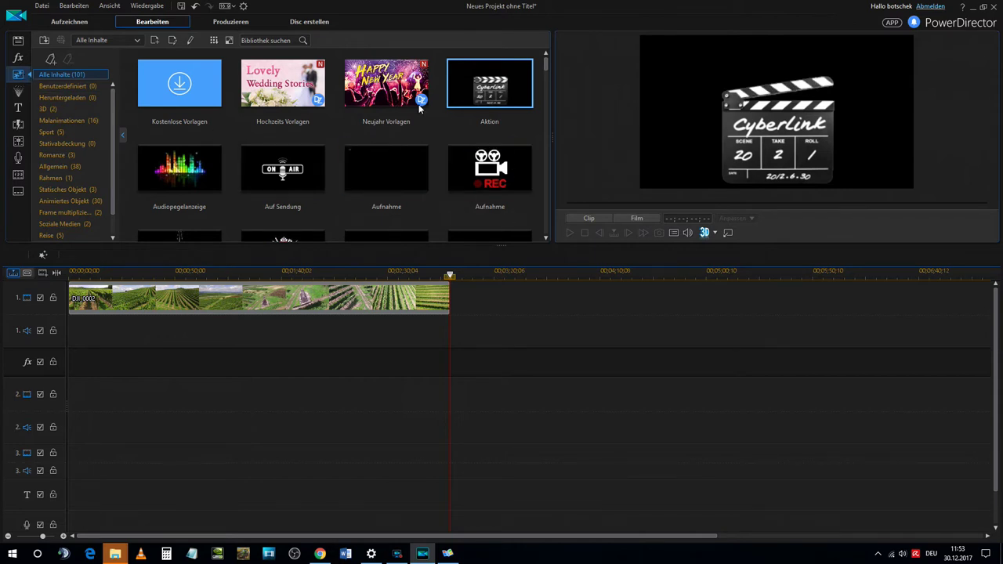
{"action": "mouse_move", "coordinate": [516, 160]}
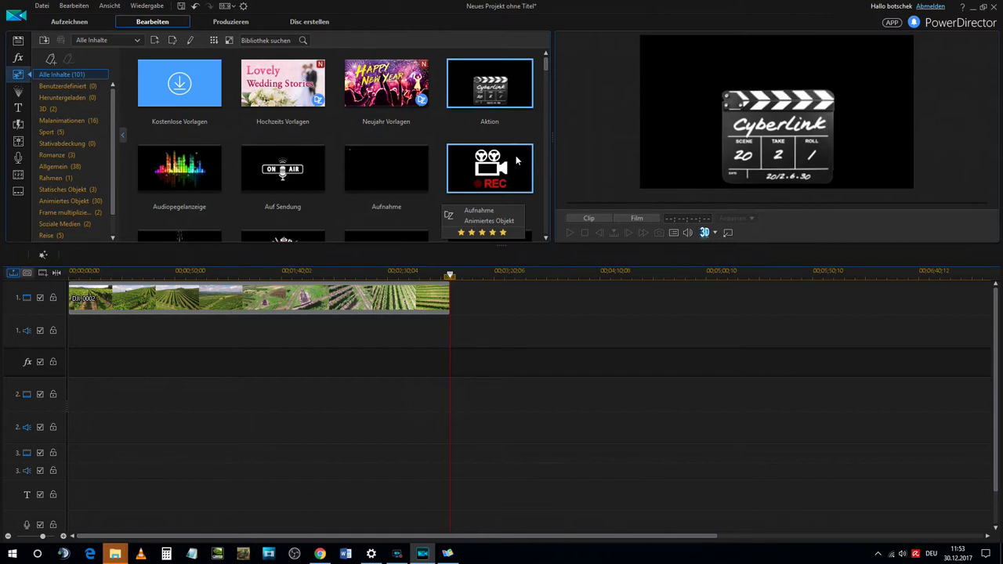
{"action": "left_click", "coordinate": [388, 169]}
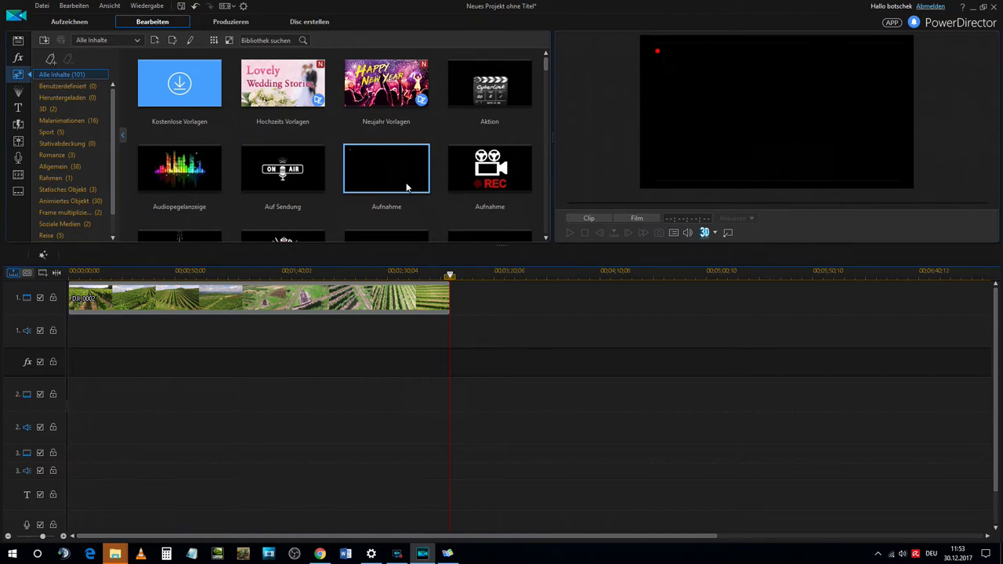
{"action": "left_click_drag", "start_coordinate": [395, 168], "coordinate": [144, 368]}
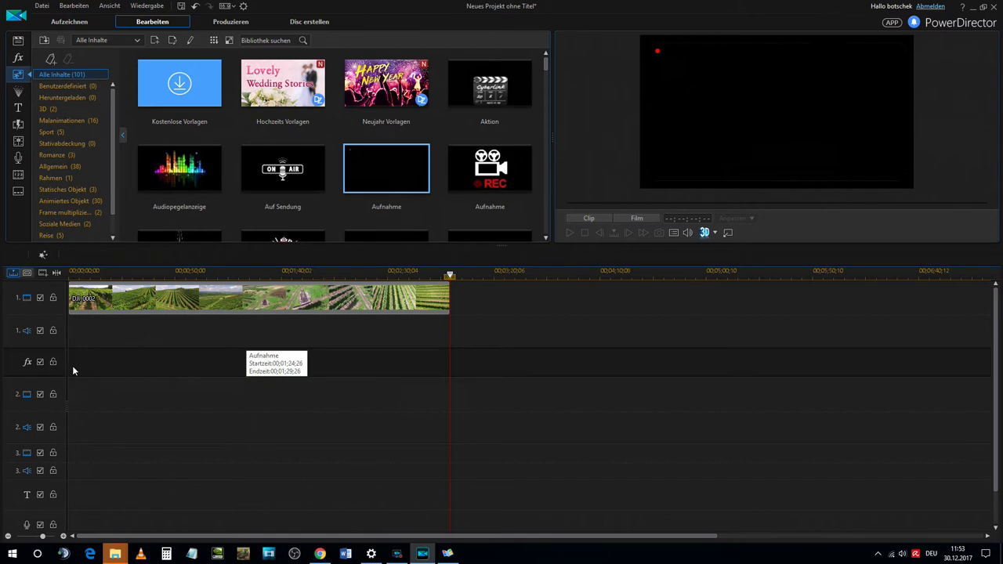
{"action": "mouse_move", "coordinate": [72, 370]}
{"action": "left_mouse_down"}
{"action": "mouse_move", "coordinate": [80, 334]}
{"action": "mouse_move", "coordinate": [72, 291]}
{"action": "mouse_move", "coordinate": [77, 305]}
{"action": "left_mouse_up"}
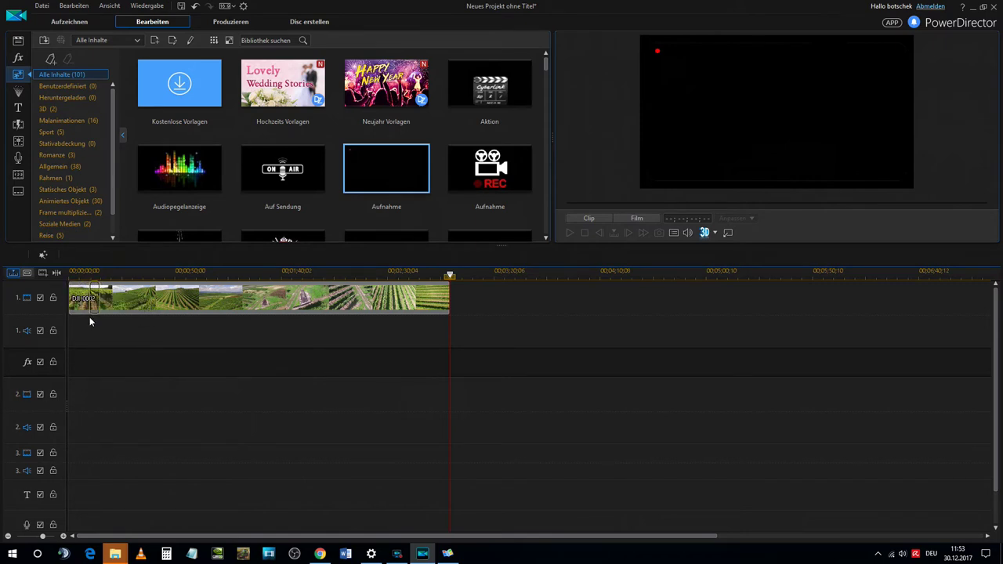
{"action": "left_click_drag", "start_coordinate": [87, 353], "coordinate": [68, 399]}
{"action": "left_click_drag", "start_coordinate": [67, 400], "coordinate": [69, 401]}
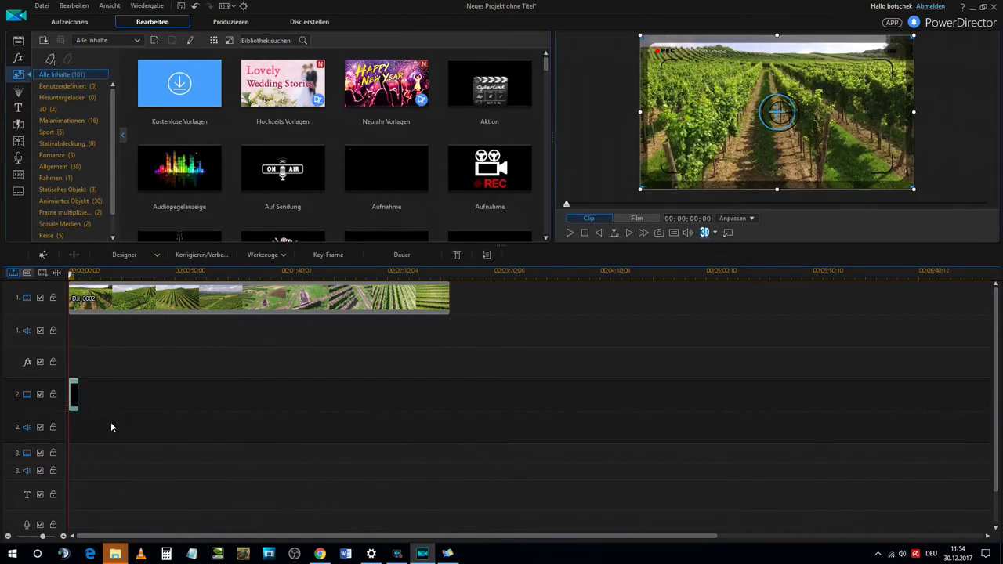
- Extend the Aufnahme overlay to the end of DJI_0002, and shrink it to about half size near the upper middle of the picture
{"action": "left_click_drag", "start_coordinate": [78, 404], "coordinate": [449, 408]}
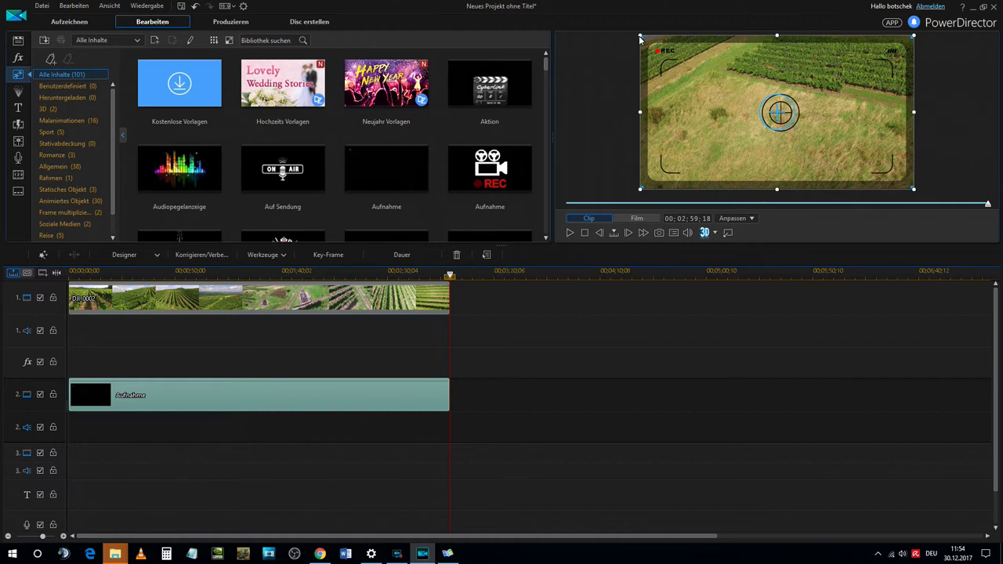
{"action": "left_click_drag", "start_coordinate": [640, 37], "coordinate": [765, 141]}
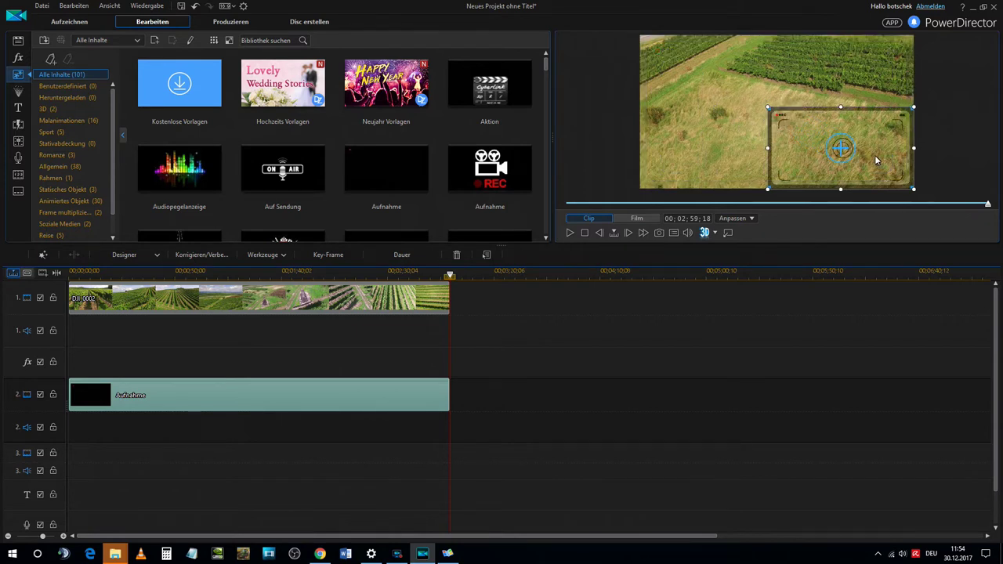
{"action": "left_click_drag", "start_coordinate": [841, 148], "coordinate": [758, 100]}
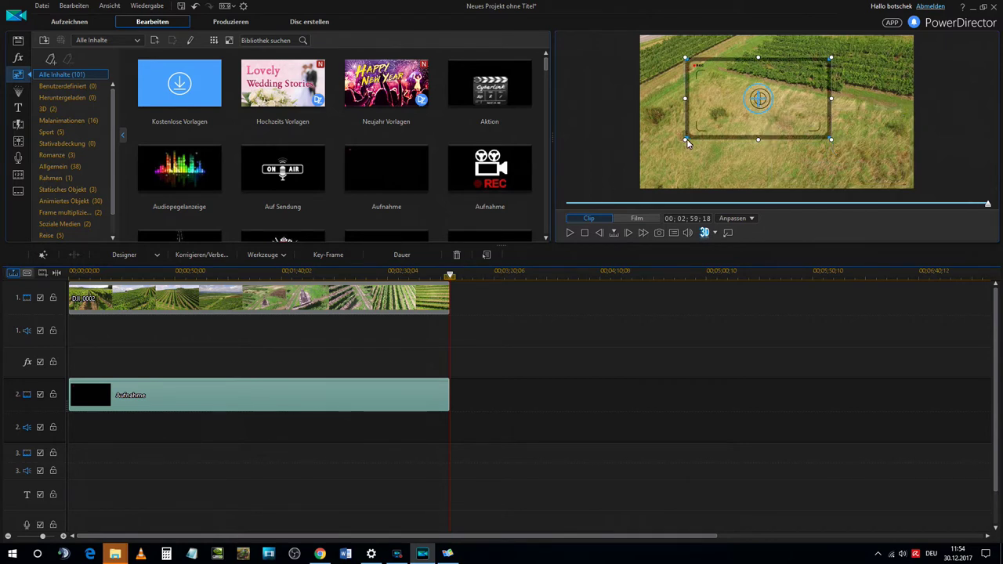
- Enlarge the Aufnahme overlay in the preview until it fills the whole picture
{"action": "left_click_drag", "start_coordinate": [687, 141], "coordinate": [647, 180]}
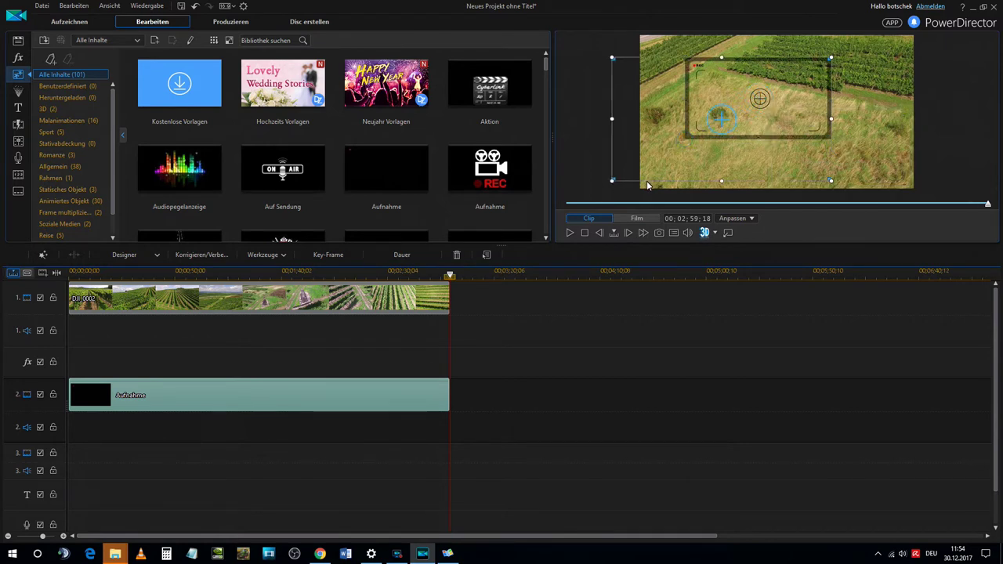
{"action": "left_click_drag", "start_coordinate": [720, 119], "coordinate": [757, 98]}
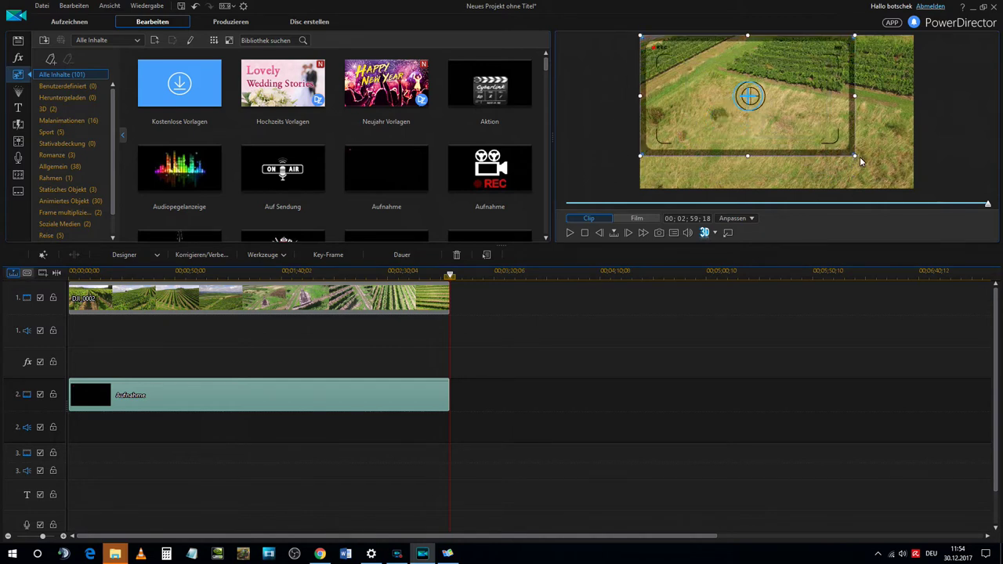
{"action": "left_click_drag", "start_coordinate": [856, 157], "coordinate": [914, 188]}
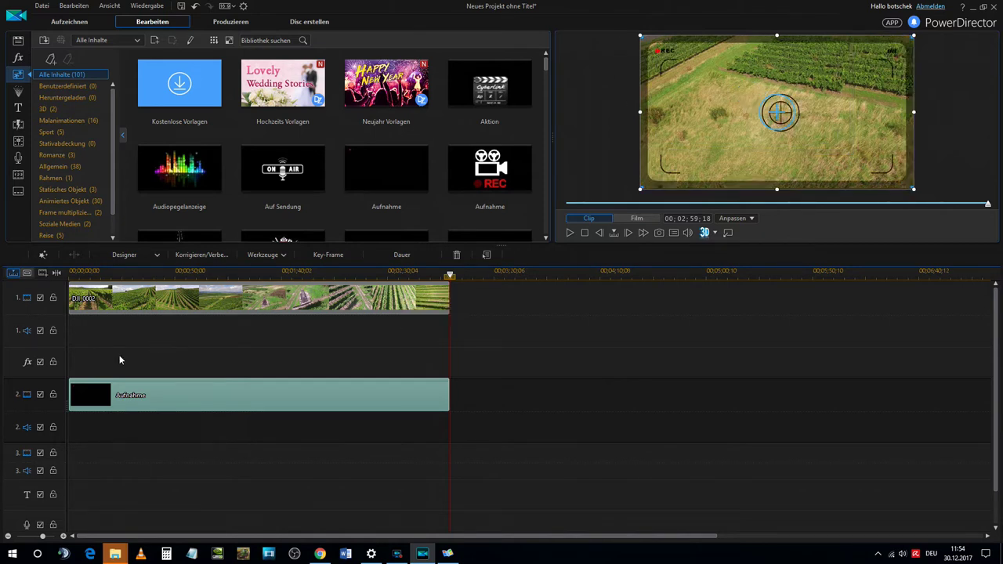
- Play the film from about 17 seconds to check the Aufnahme overlay, and delete the overlay from video track 2
{"action": "left_click", "coordinate": [107, 272]}
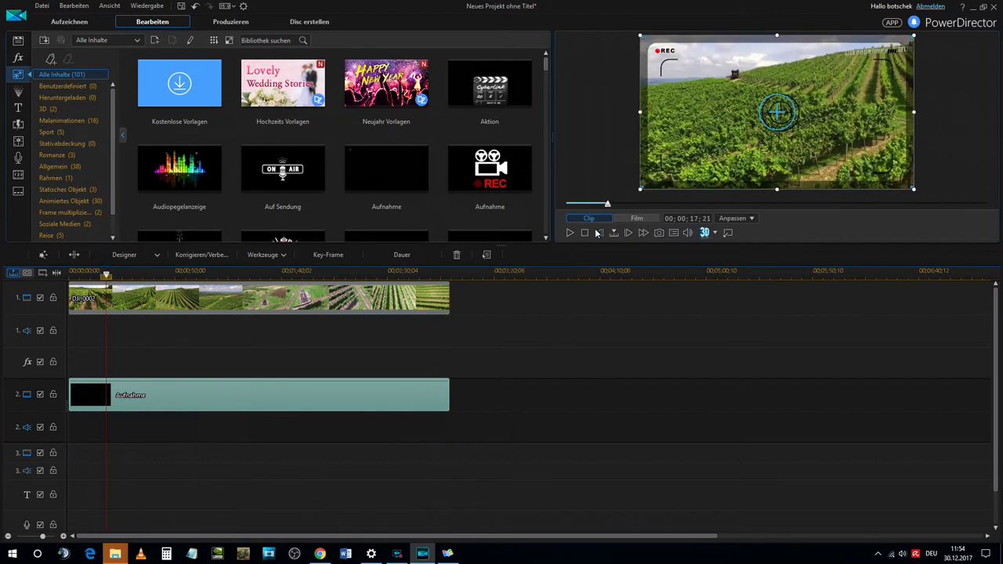
{"action": "left_click", "coordinate": [570, 233]}
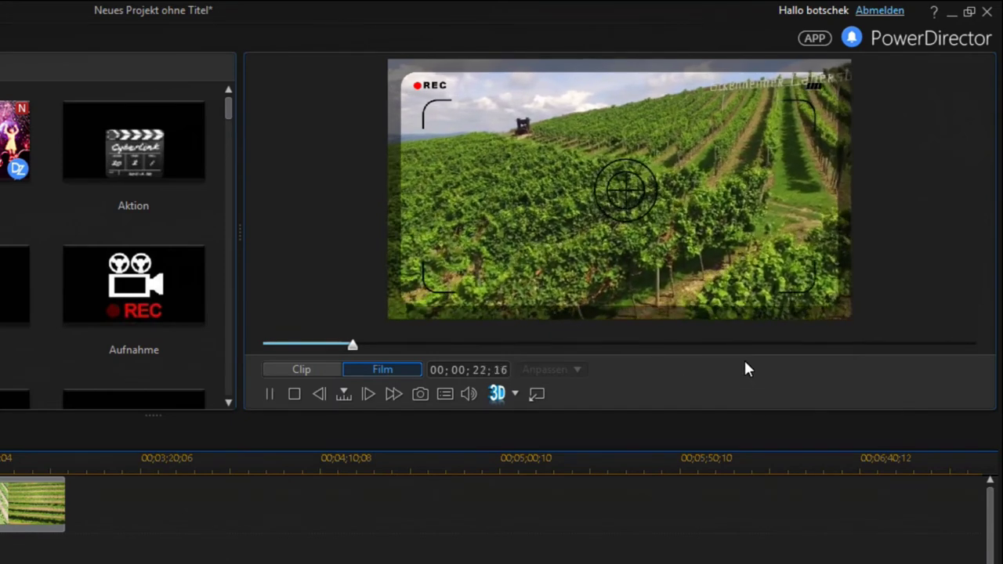
{"action": "left_click", "coordinate": [294, 394]}
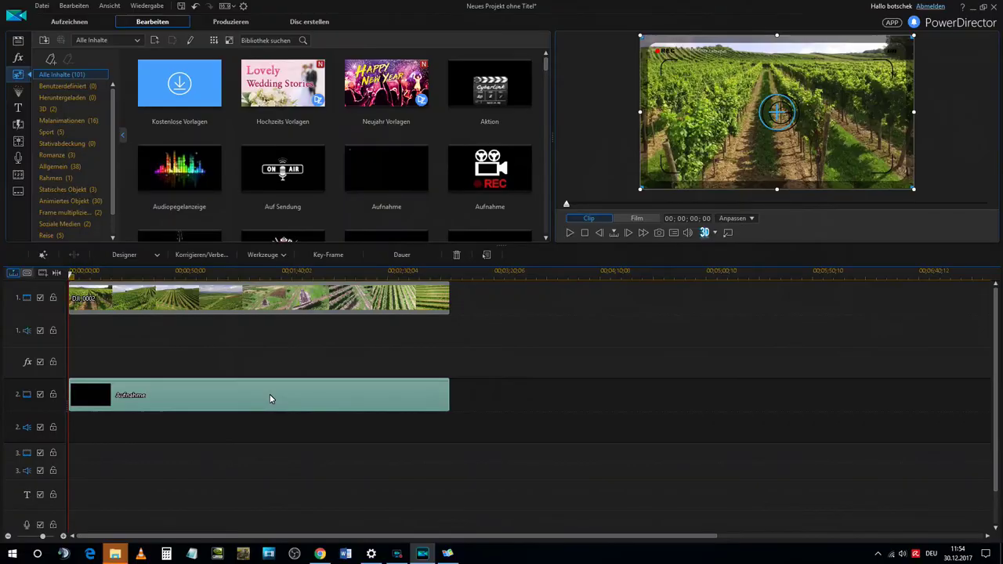
{"action": "key", "text": "Delete"}
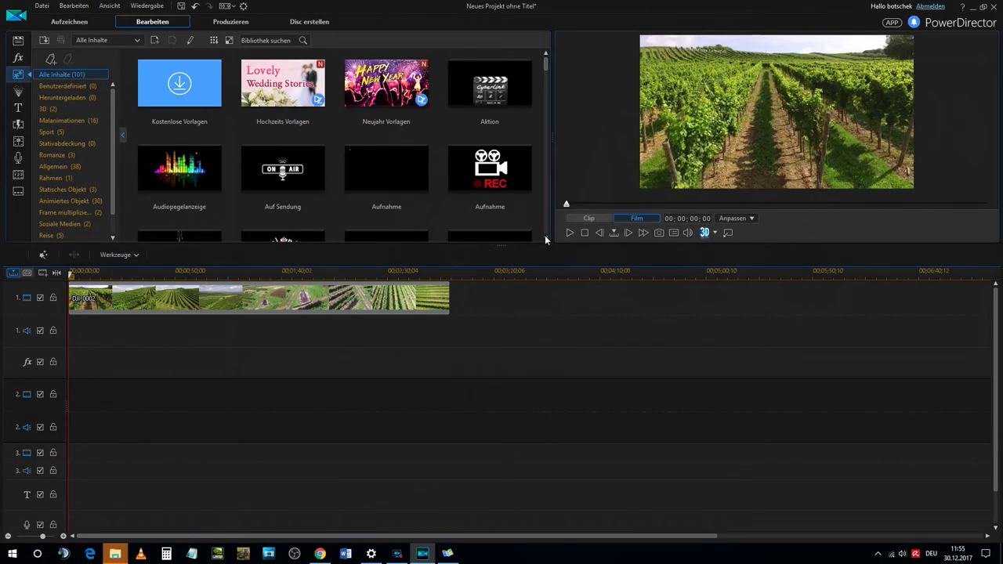
- Place the Dialogfeld_07 speech bubble at the start of video track 2 and extend it to the end of DJI_0002
{"action": "scroll", "coordinate": [546, 240], "scroll_direction": "down", "scroll_amount": 1}
{"action": "scroll", "coordinate": [546, 240], "scroll_direction": "down", "scroll_amount": 1}
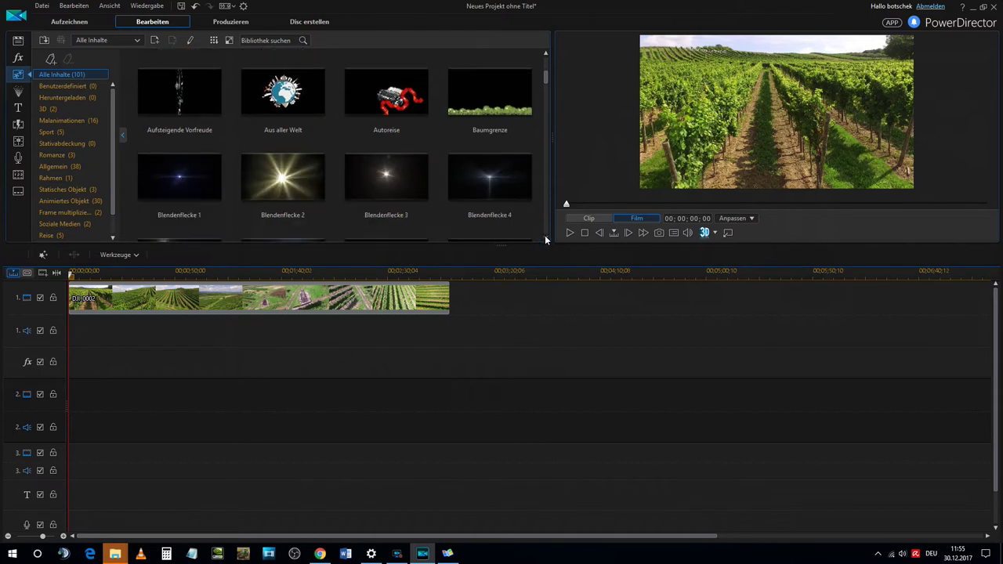
{"action": "scroll", "coordinate": [545, 235], "scroll_direction": "down", "scroll_amount": 1}
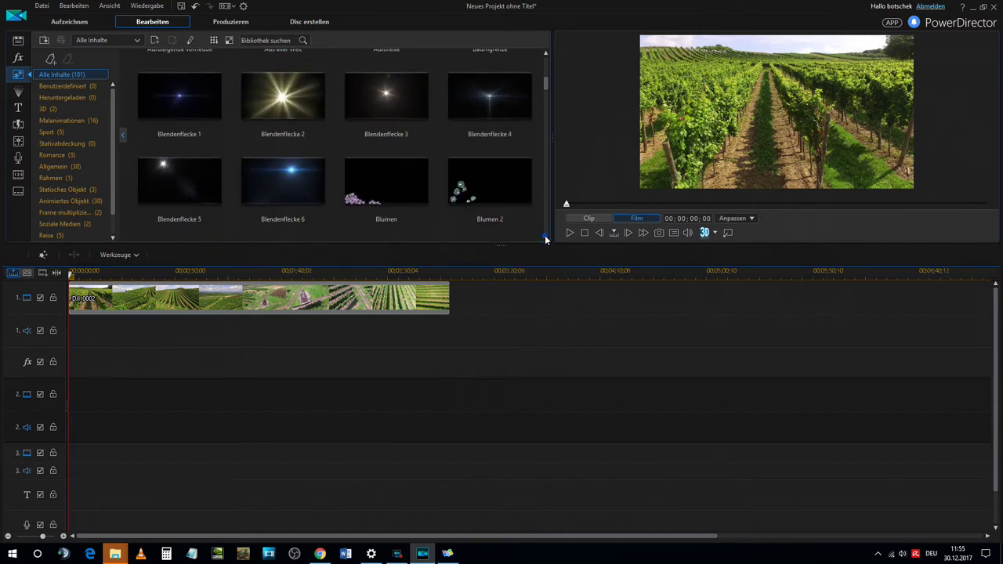
{"action": "scroll", "coordinate": [546, 240], "scroll_direction": "down", "scroll_amount": 3}
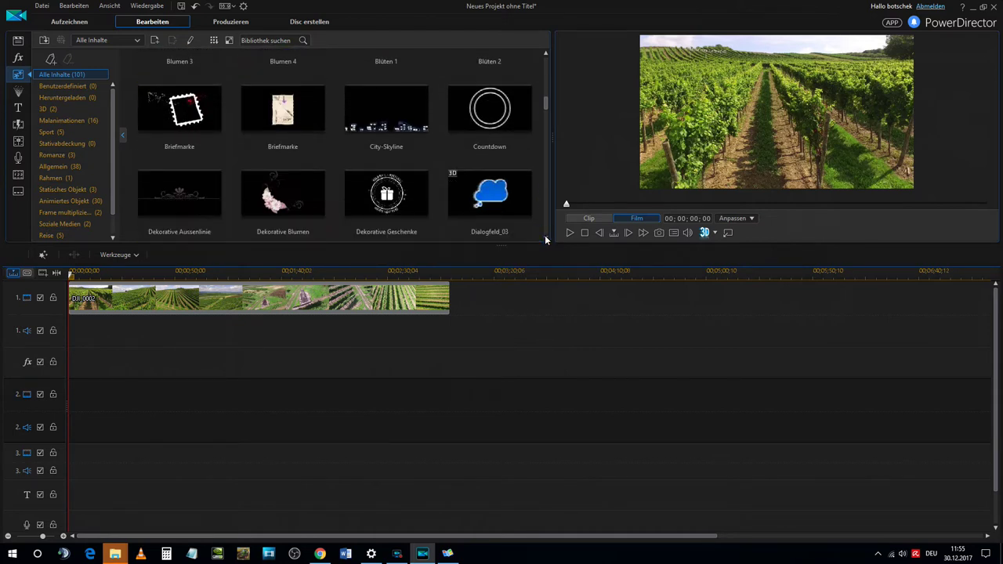
{"action": "scroll", "coordinate": [546, 240], "scroll_direction": "down", "scroll_amount": 1}
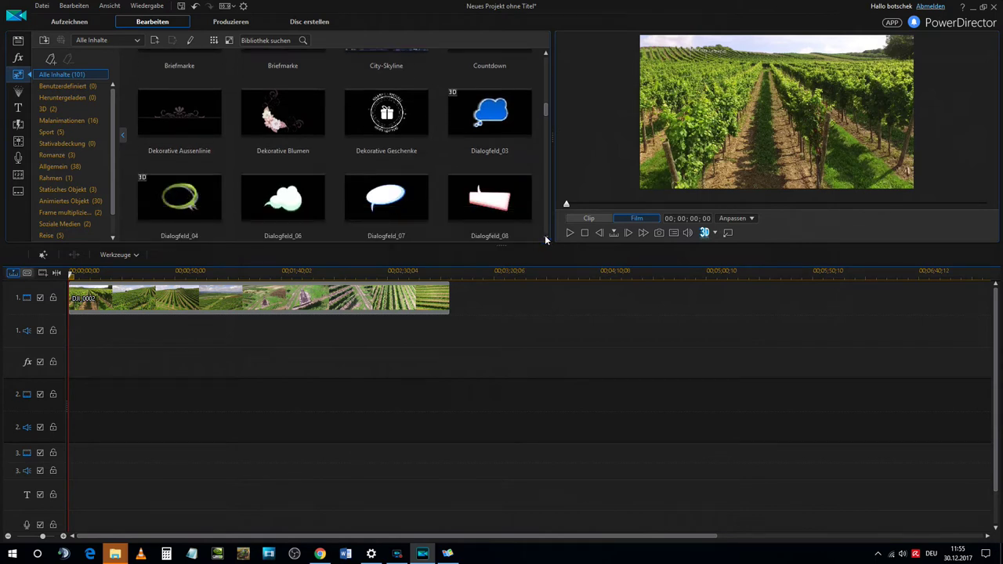
{"action": "left_click_drag", "start_coordinate": [386, 198], "coordinate": [75, 403]}
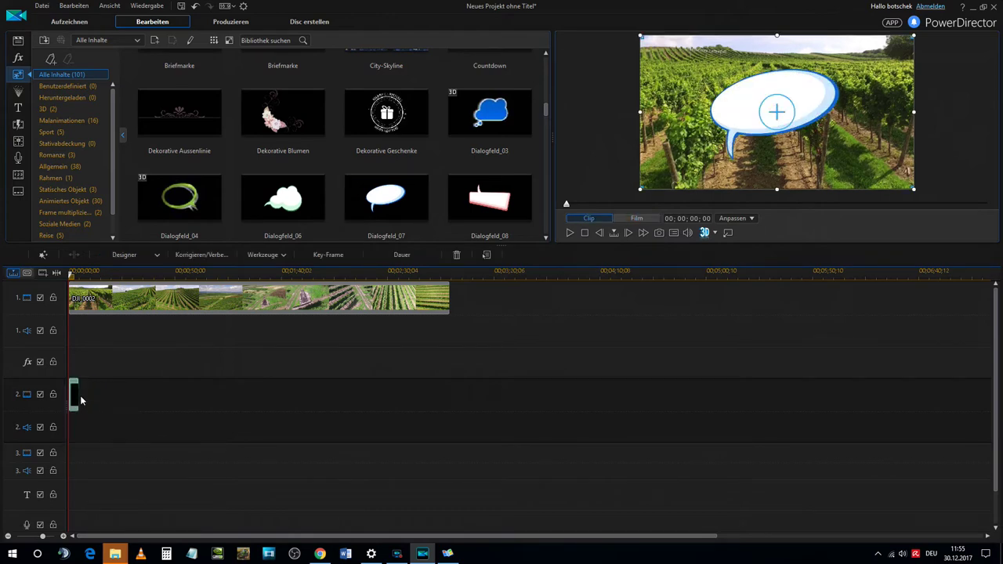
{"action": "left_click_drag", "start_coordinate": [80, 401], "coordinate": [591, 359]}
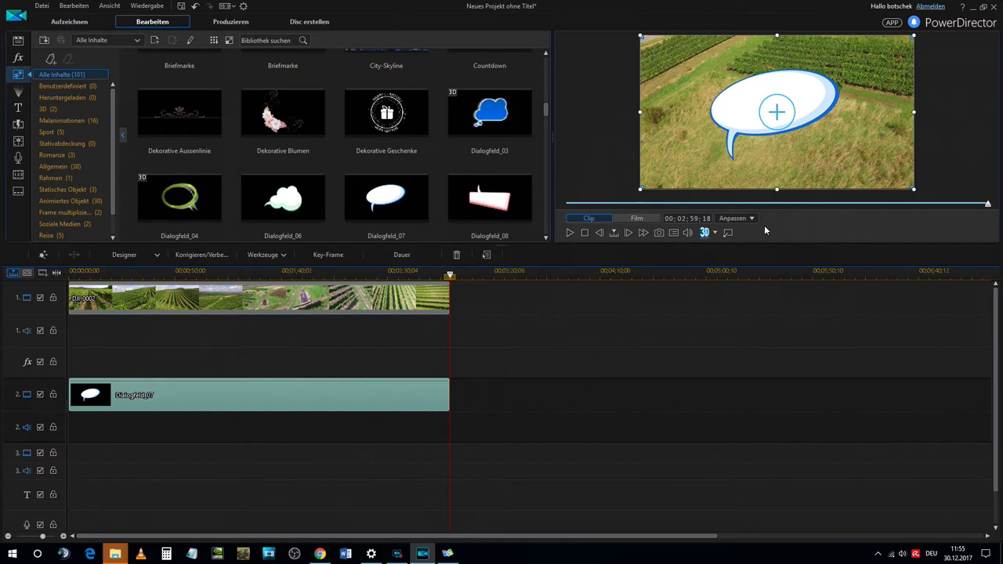
- Shrink the speech bubble to about half size in the picture's upper right corner and preview it from about 1:18
{"action": "left_click_drag", "start_coordinate": [641, 189], "coordinate": [773, 115]}
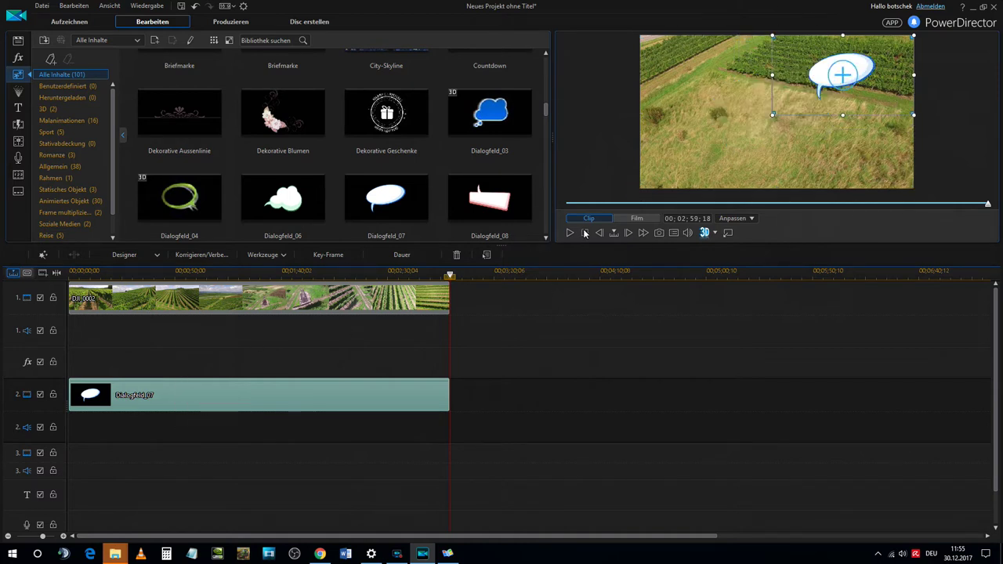
{"action": "left_click", "coordinate": [236, 273]}
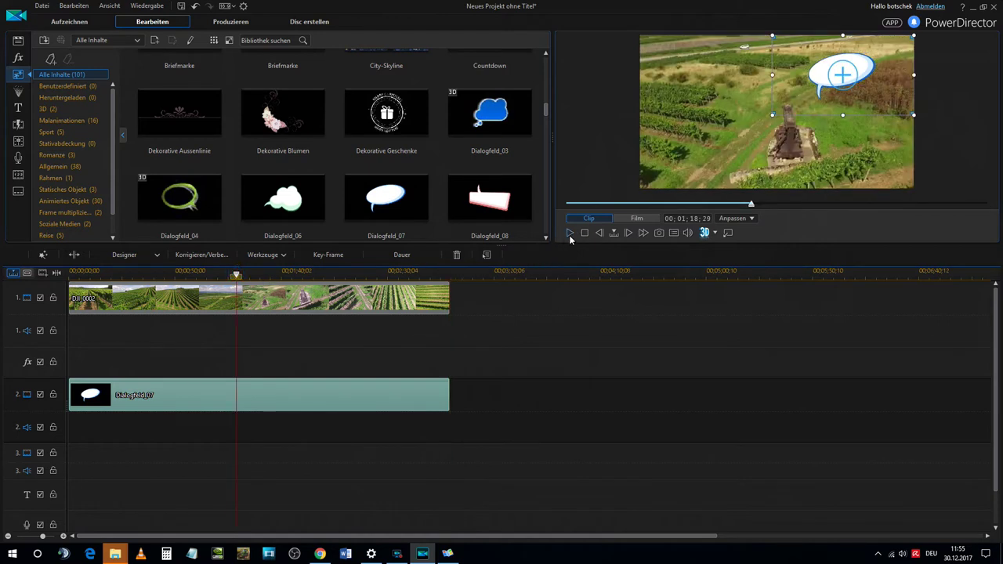
{"action": "left_click", "coordinate": [570, 234]}
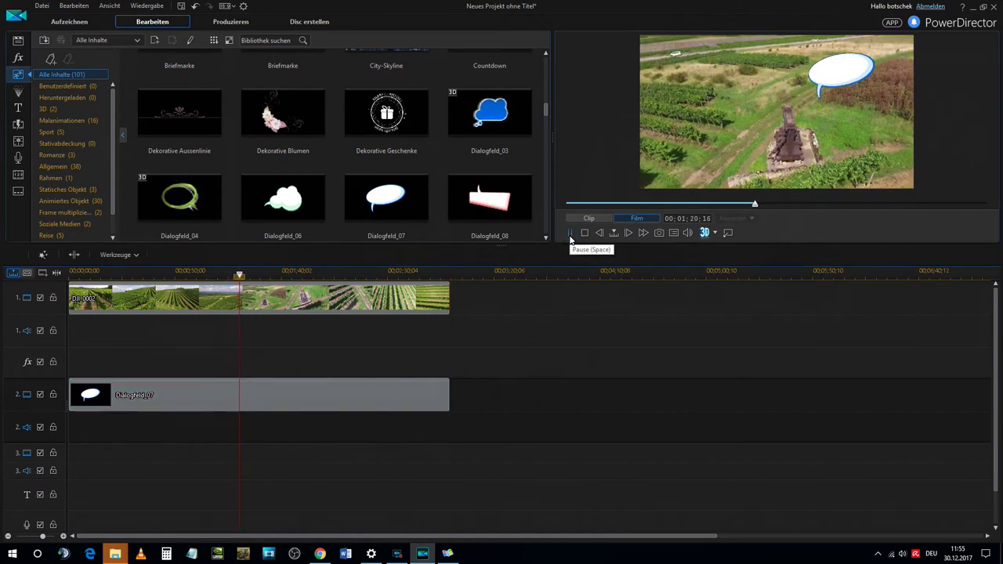
{"action": "left_click", "coordinate": [570, 234]}
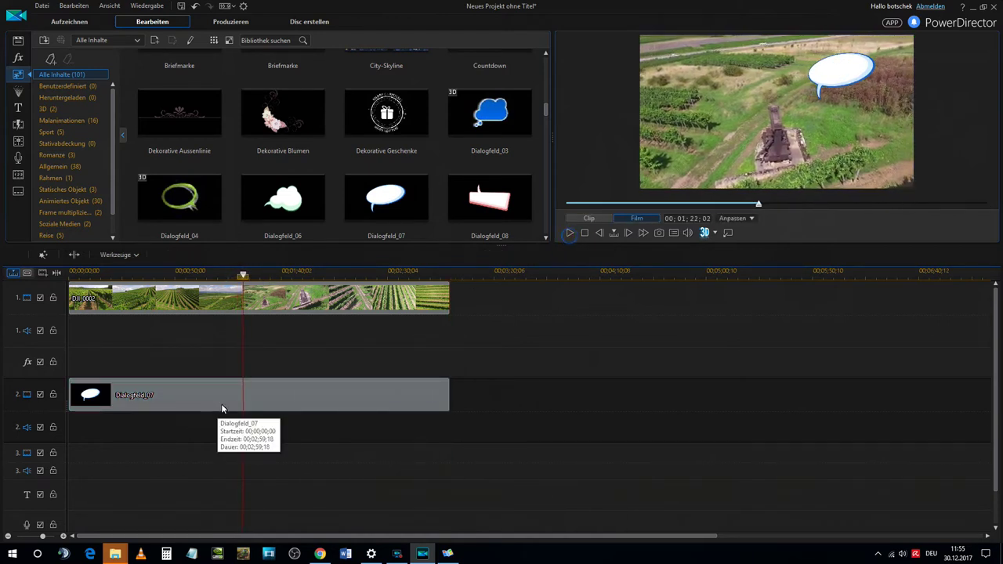
- Examine the object settings of Dialogfeld_07 in the PiP designer without applying changes, and delete the bubble from video track 2
{"action": "double_click", "coordinate": [256, 396]}
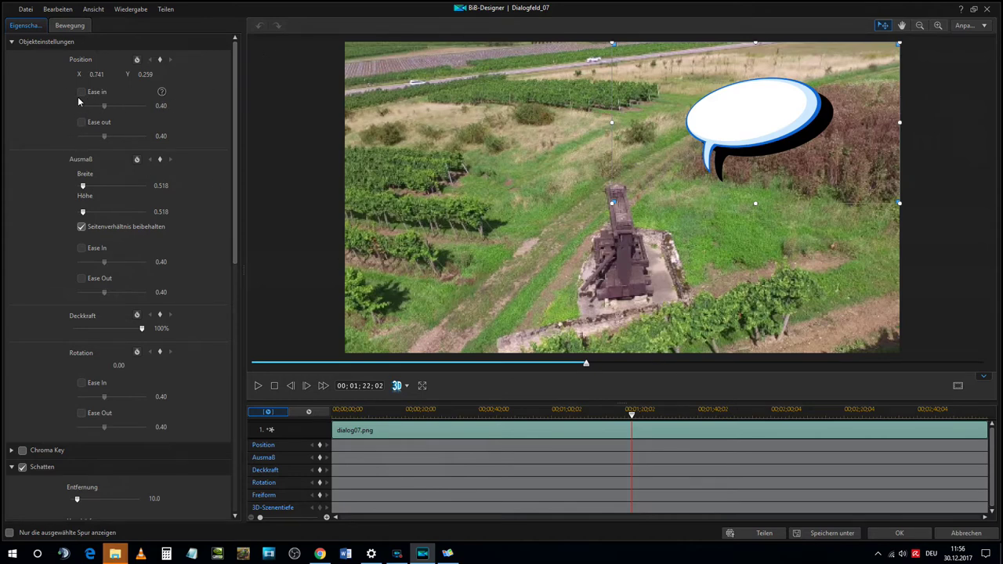
{"action": "left_click", "coordinate": [968, 536]}
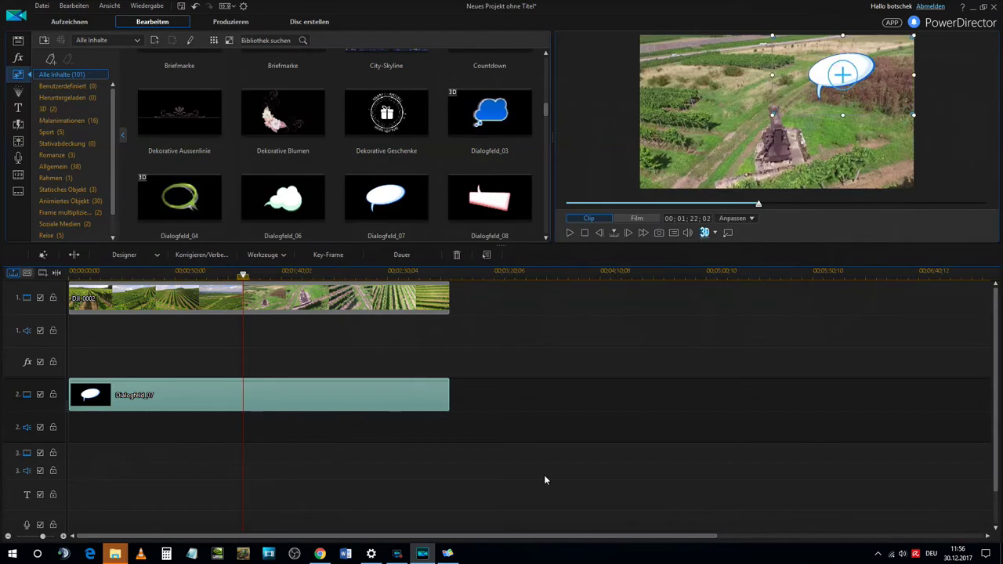
{"action": "left_click", "coordinate": [331, 403]}
{"action": "key", "text": "Delete"}
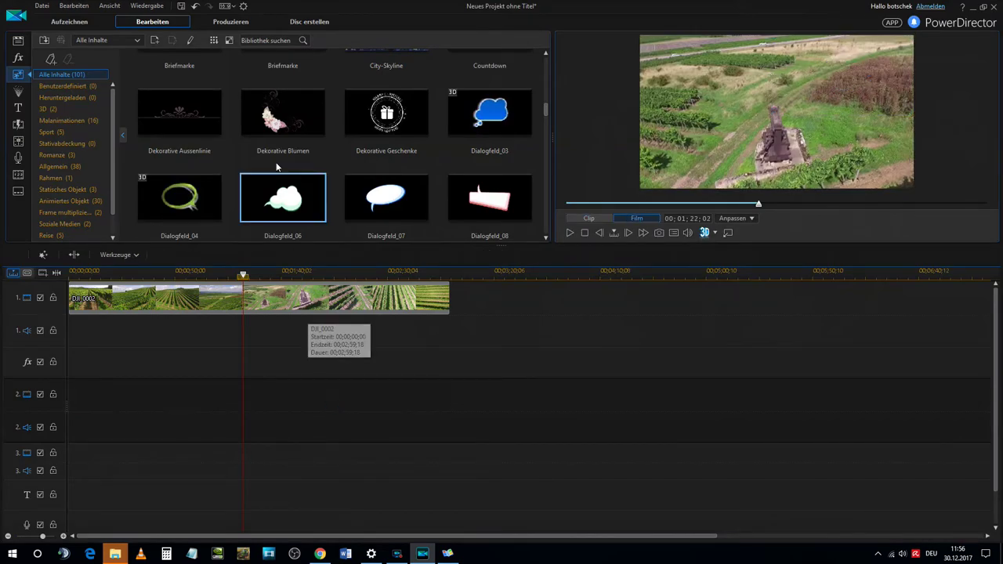
- Browse the remaining PiP objects and preview the Frohe Weihnachten object
{"action": "scroll", "coordinate": [482, 200], "scroll_direction": "down", "scroll_amount": 10}
{"action": "mouse_move", "coordinate": [484, 193]}
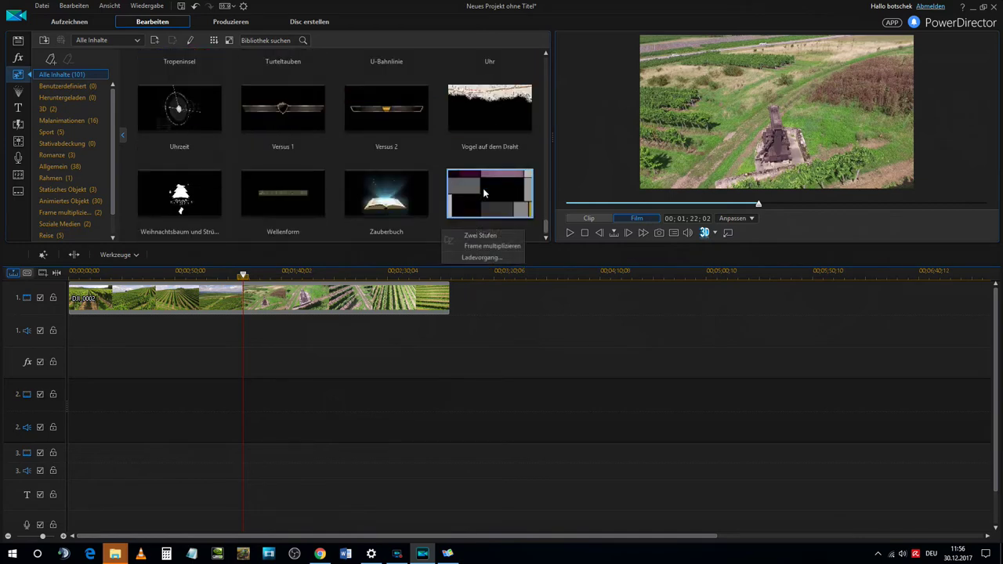
{"action": "scroll", "coordinate": [484, 193], "scroll_direction": "up", "scroll_amount": 10}
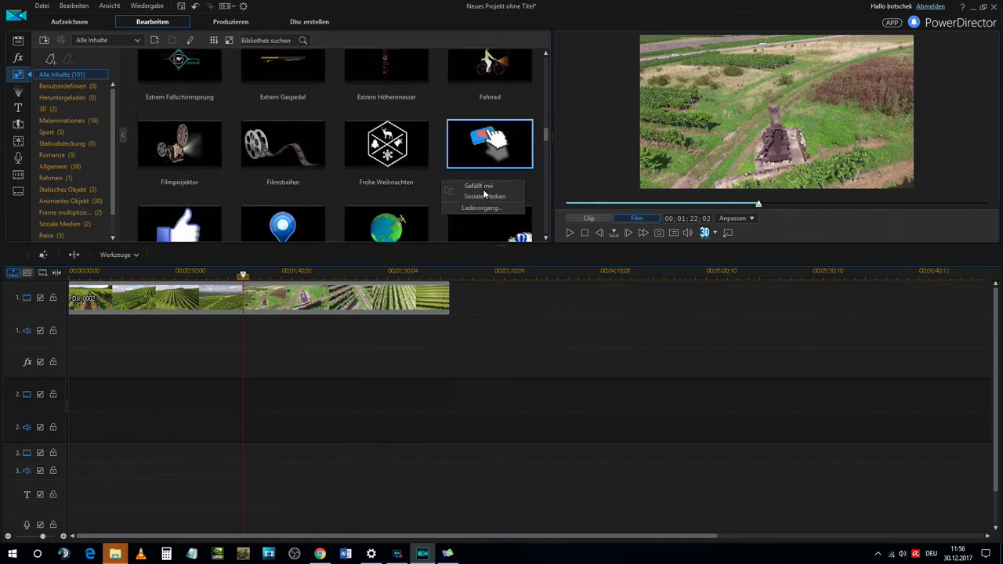
{"action": "left_click", "coordinate": [414, 161]}
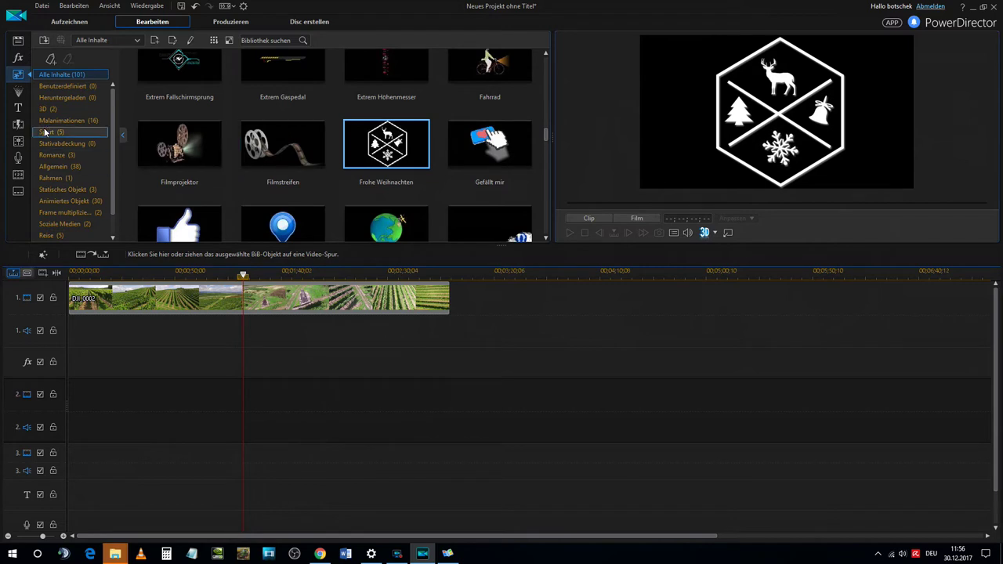
- Open the particle room and preview the 01_Stern and 05_Blase particle effects
{"action": "left_click", "coordinate": [18, 91]}
{"action": "left_click", "coordinate": [369, 182]}
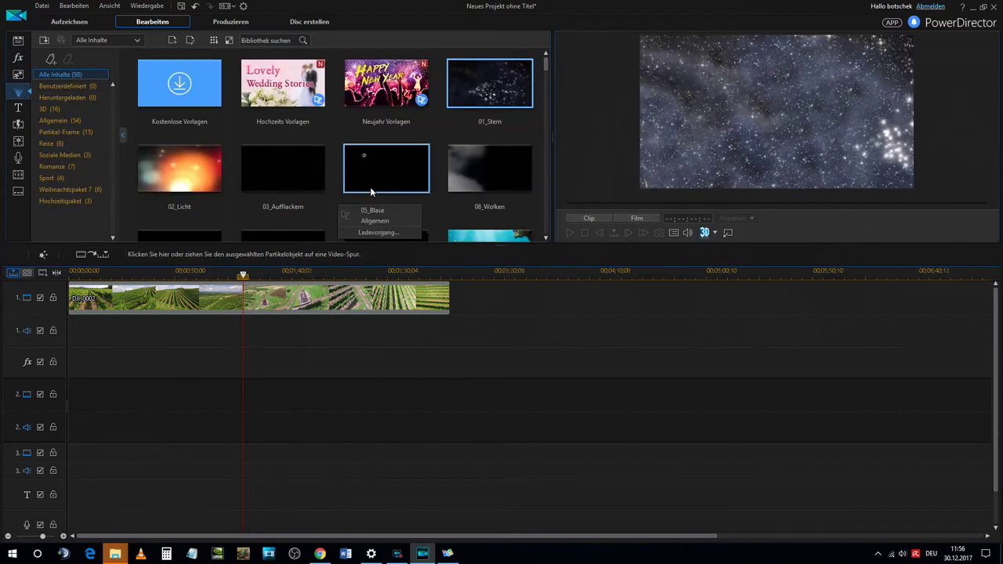
{"action": "left_click", "coordinate": [454, 155]}
{"action": "left_click", "coordinate": [505, 98]}
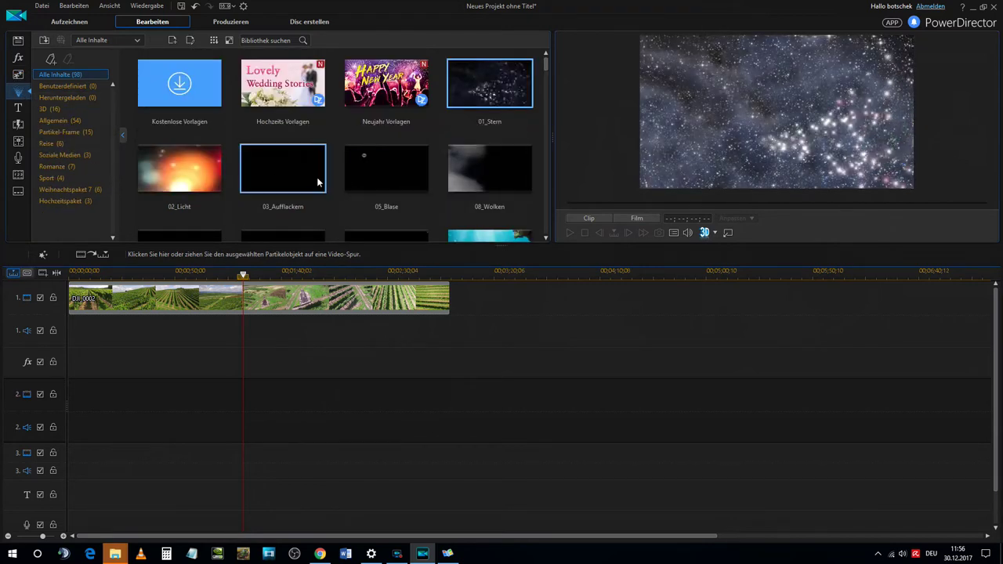
{"action": "left_click", "coordinate": [403, 179]}
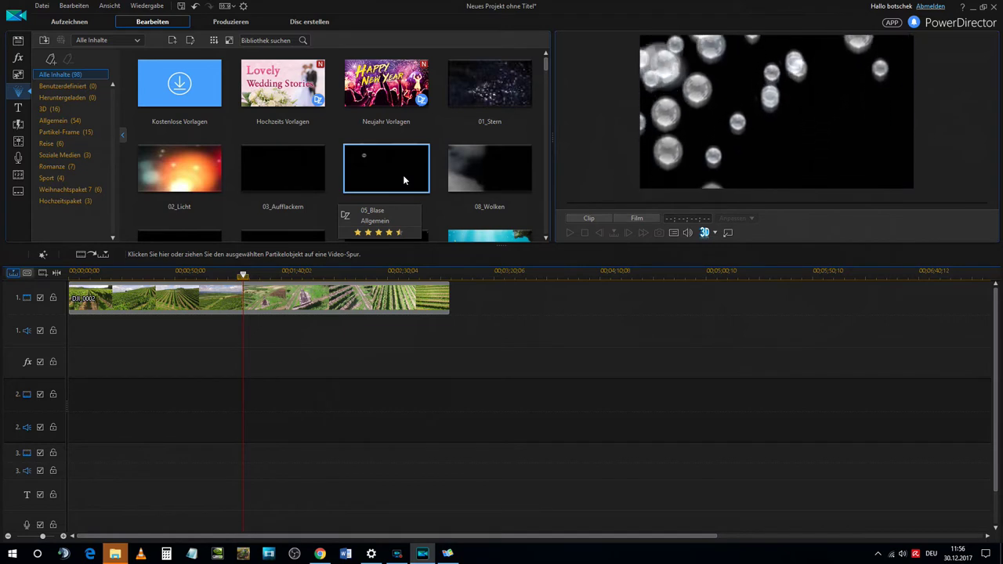
- Place the 11_Pusteblume particle object at the start of video track 2 and extend it over about three quarters of DJI_0002
{"action": "scroll", "coordinate": [403, 175], "scroll_direction": "down", "scroll_amount": 2}
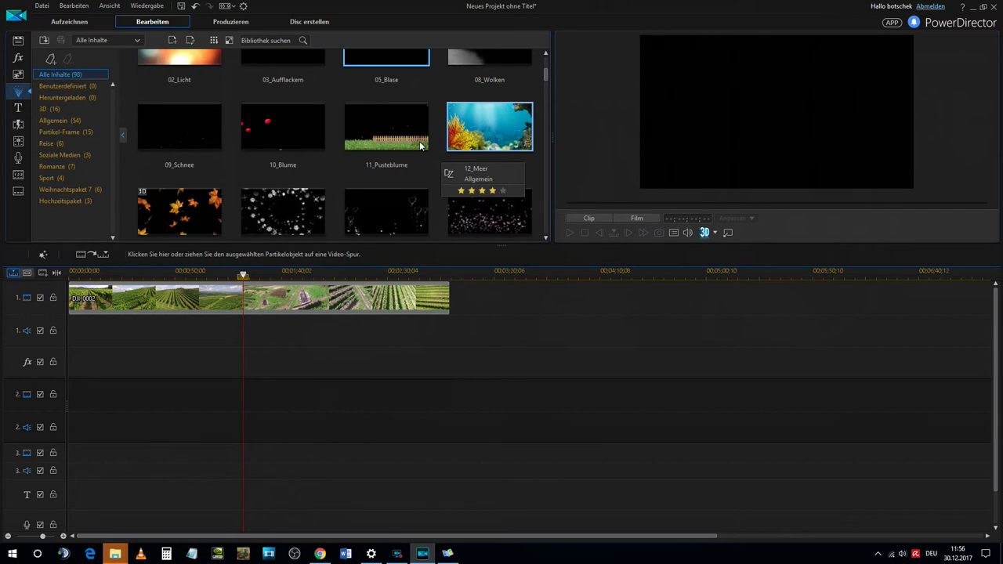
{"action": "left_click", "coordinate": [381, 133]}
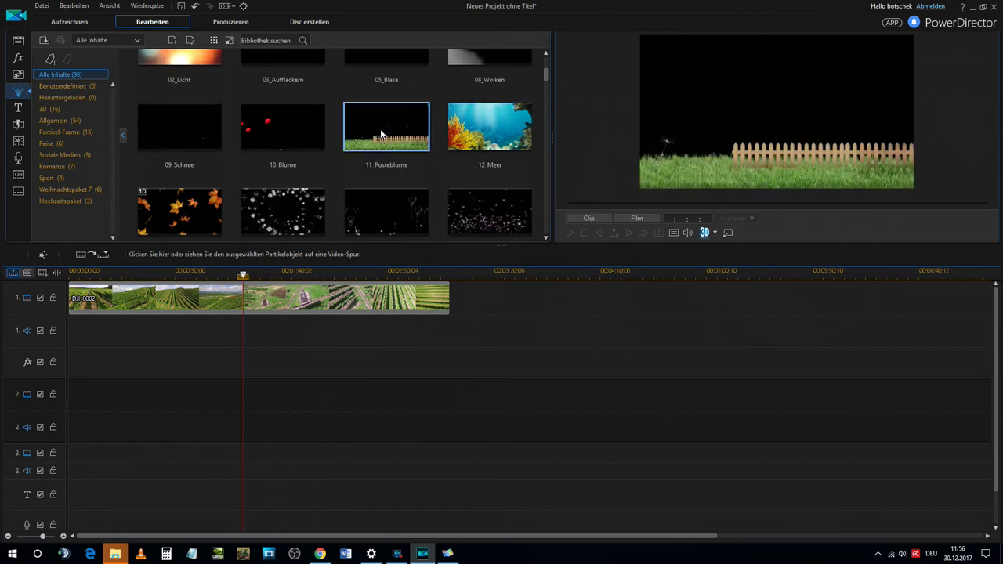
{"action": "left_click_drag", "start_coordinate": [384, 127], "coordinate": [67, 396]}
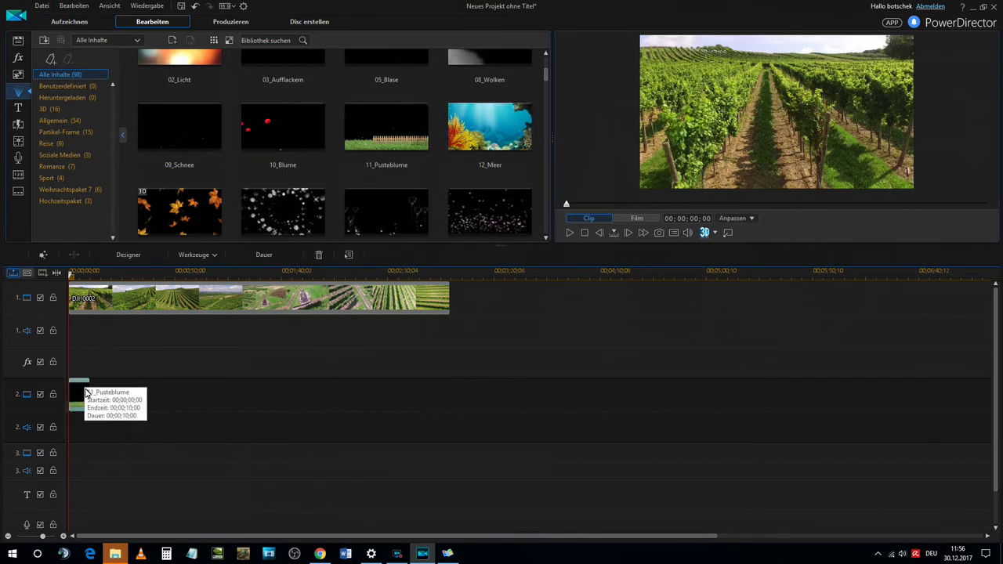
{"action": "left_click_drag", "start_coordinate": [89, 395], "coordinate": [353, 407]}
- Play the 11_Pusteblume overlay from about 34 seconds and examine its settings in the particle designer without applying changes
{"action": "left_click", "coordinate": [141, 273]}
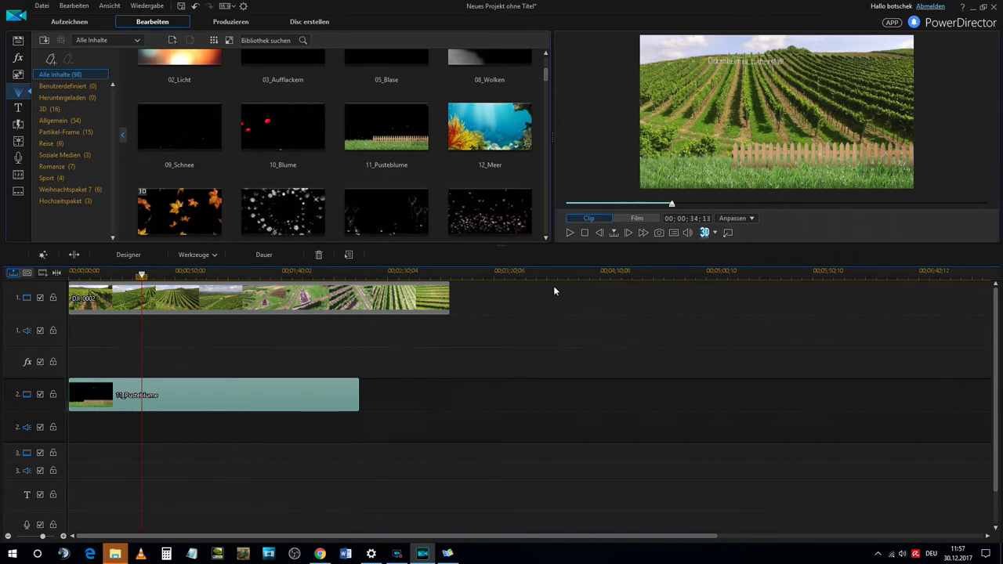
{"action": "left_click", "coordinate": [567, 235]}
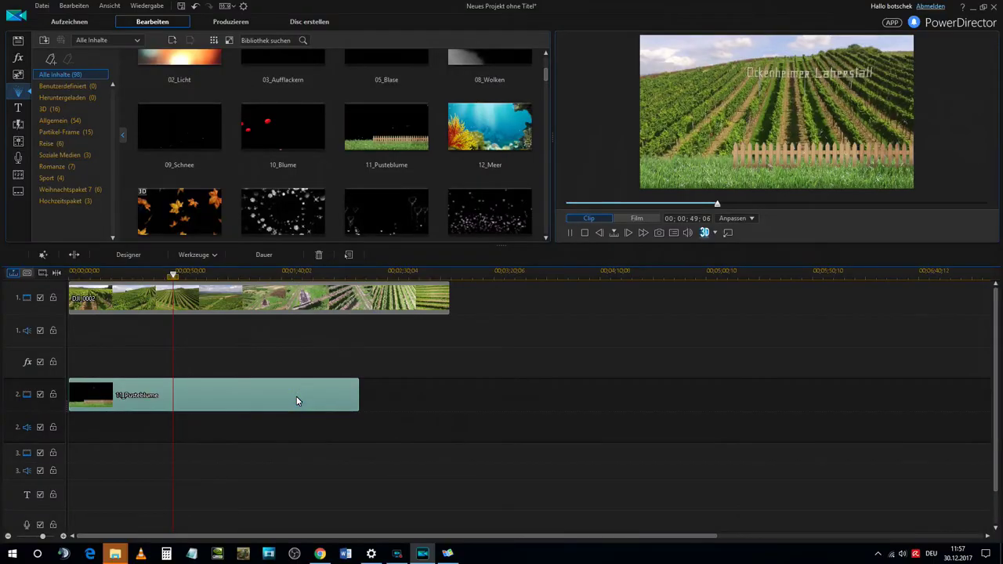
{"action": "double_click", "coordinate": [296, 401]}
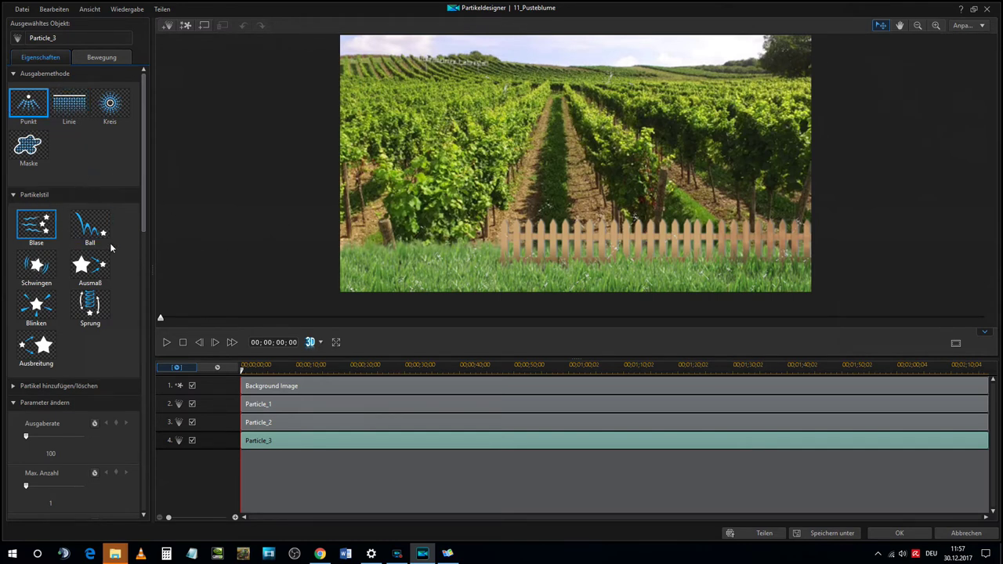
{"action": "left_click", "coordinate": [974, 534]}
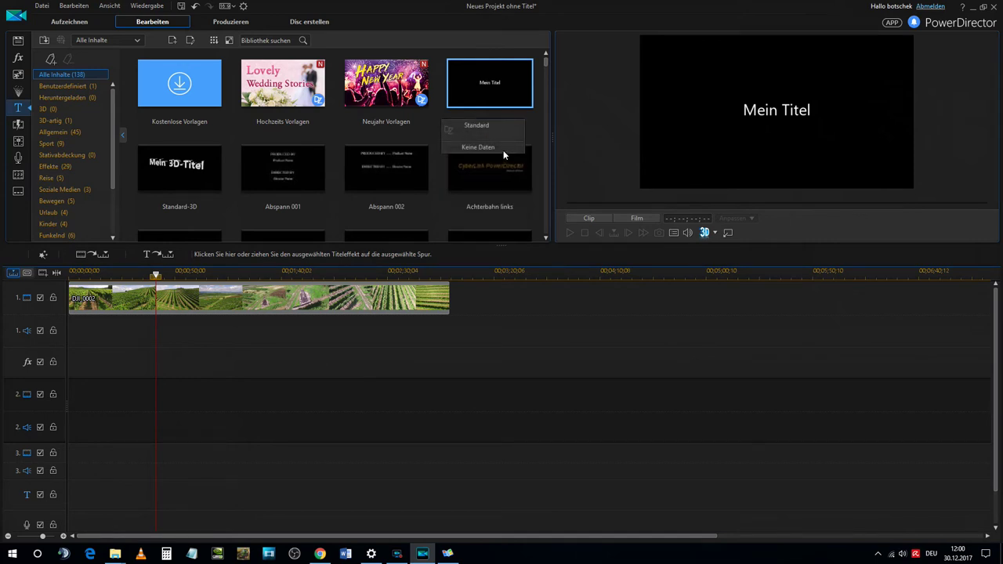
- Browse the title templates and preview the Band and Standard titles
{"action": "scroll", "coordinate": [520, 100], "scroll_direction": "down", "scroll_amount": 2}
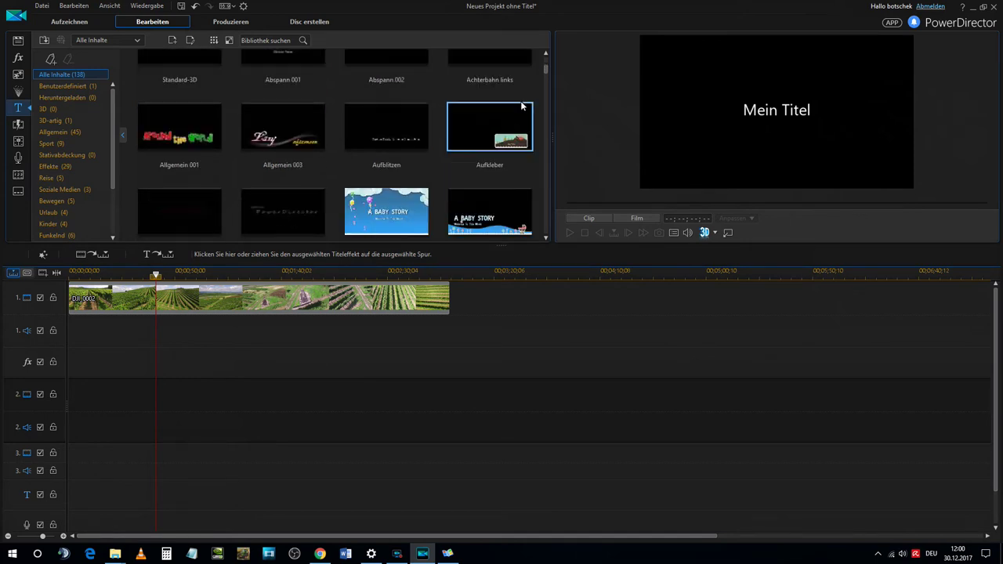
{"action": "scroll", "coordinate": [509, 153], "scroll_direction": "down", "scroll_amount": 3}
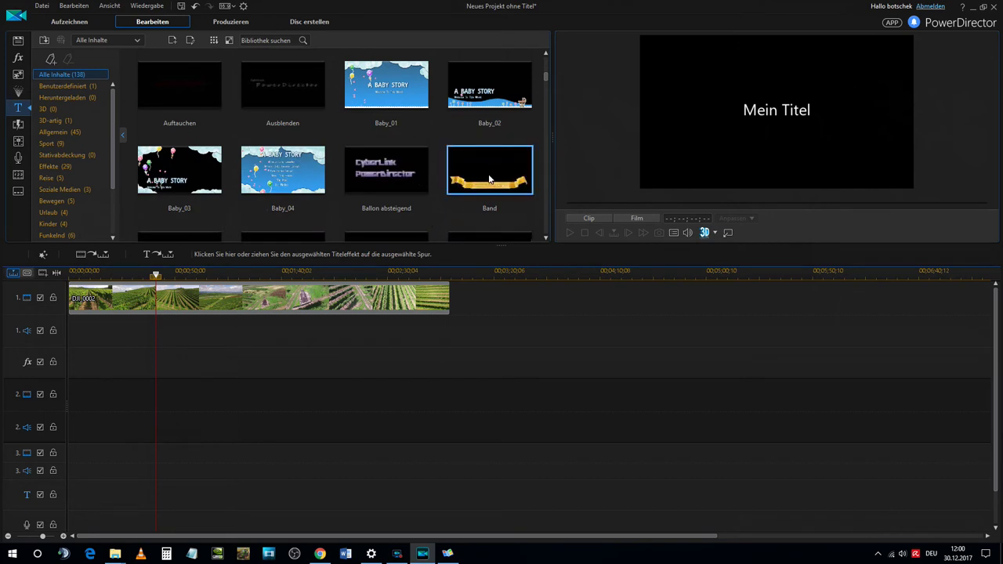
{"action": "left_click", "coordinate": [489, 179]}
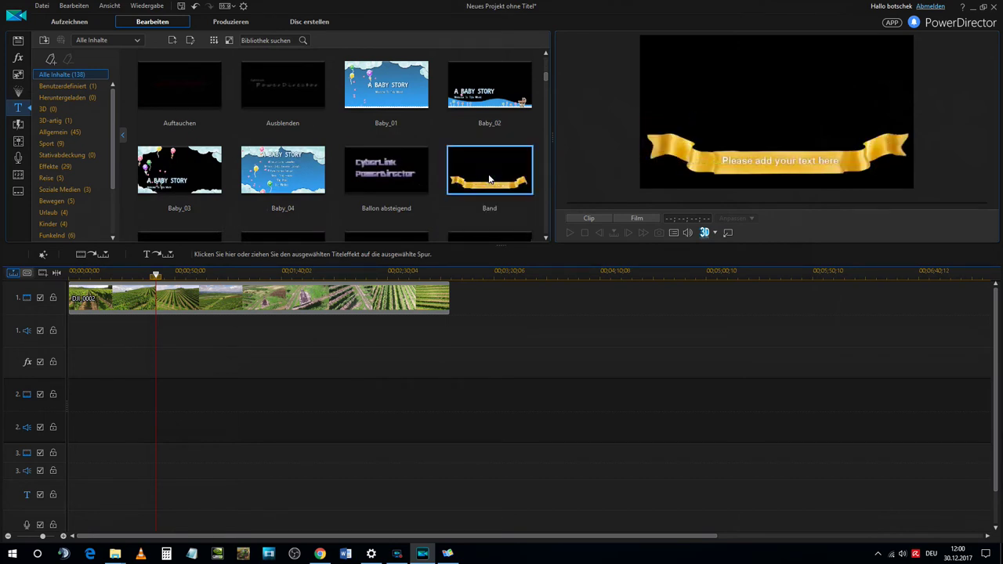
{"action": "scroll", "coordinate": [491, 163], "scroll_direction": "up", "scroll_amount": 5}
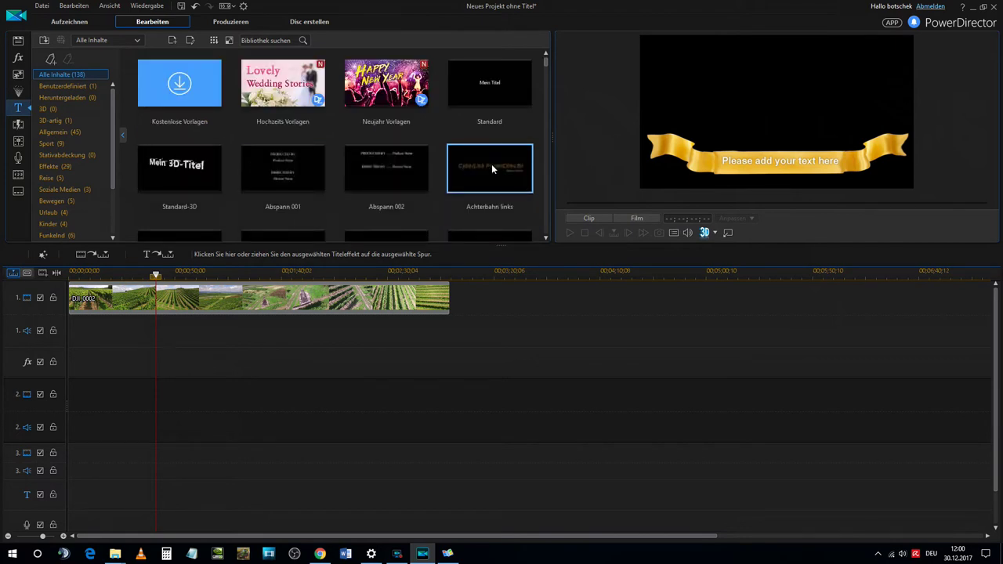
{"action": "left_click", "coordinate": [504, 98]}
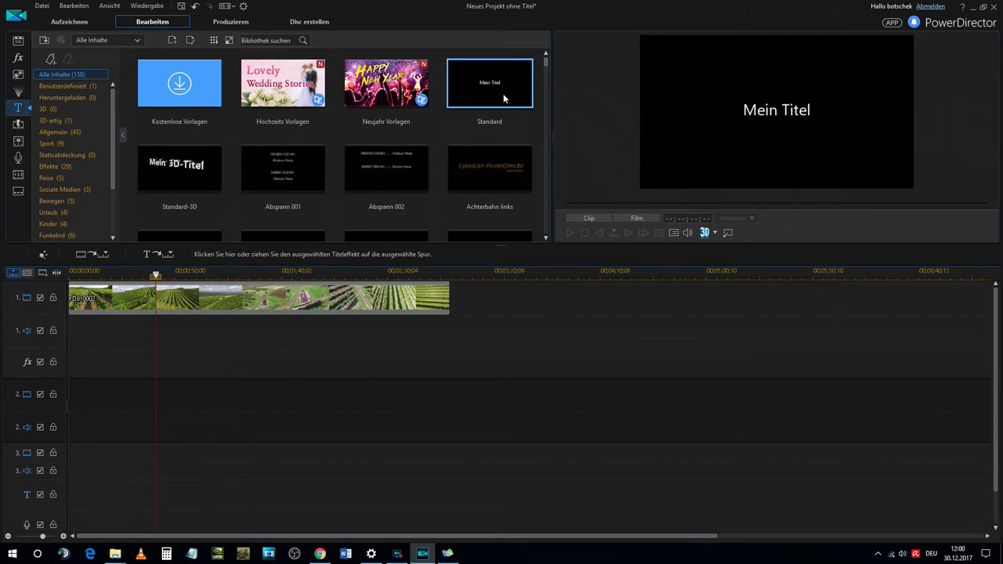
- Preview the Abspann 001, Abspann 002 and Achterbahn links title templates
{"action": "left_click", "coordinate": [282, 177]}
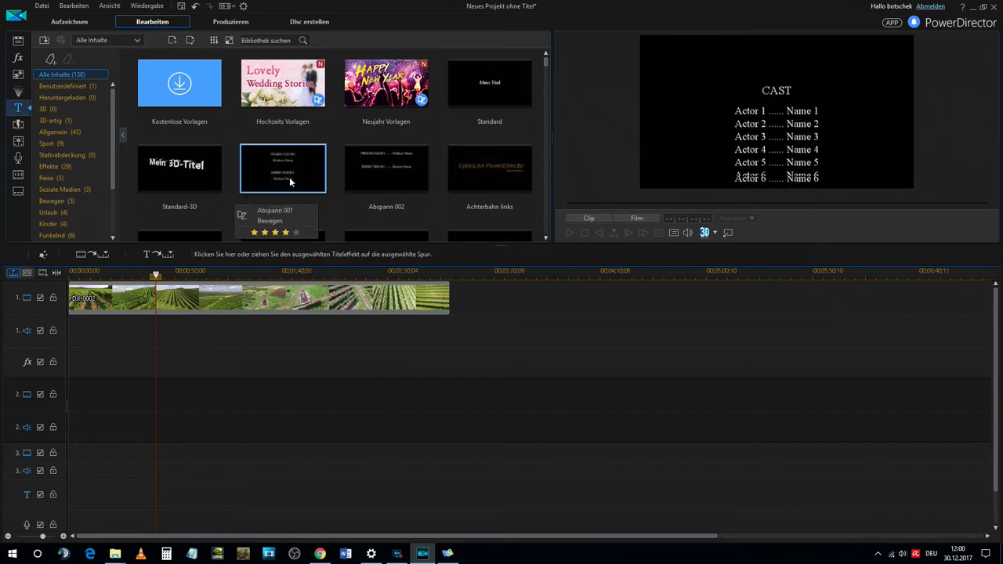
{"action": "left_click", "coordinate": [375, 188]}
{"action": "left_click", "coordinate": [482, 184]}
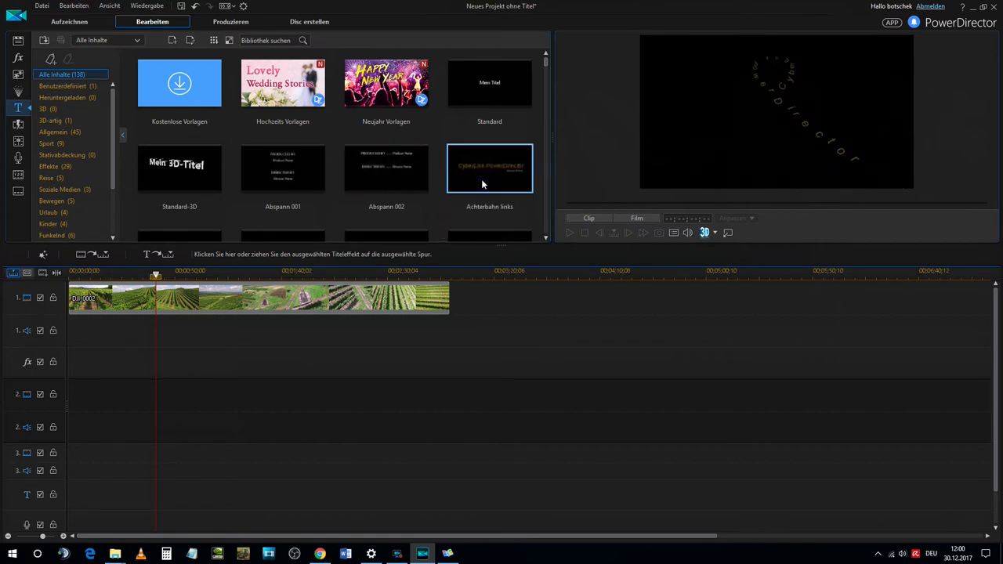
{"action": "scroll", "coordinate": [482, 184], "scroll_direction": "down", "scroll_amount": 2}
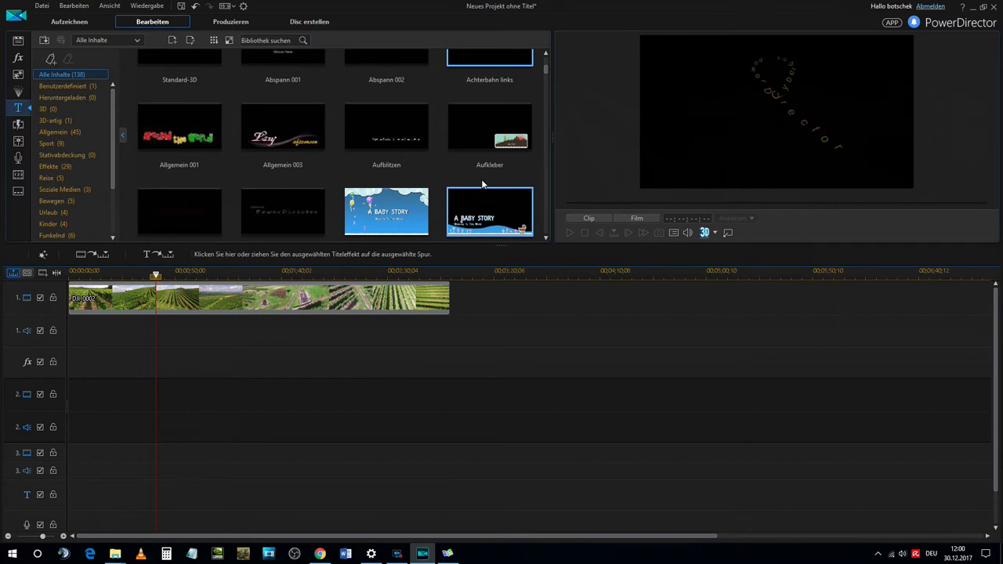
- Place the Standard title at the start of video track 2 and extend it over the full length of DJI_0002
{"action": "scroll", "coordinate": [482, 181], "scroll_direction": "up", "scroll_amount": 2}
{"action": "left_click", "coordinate": [500, 93]}
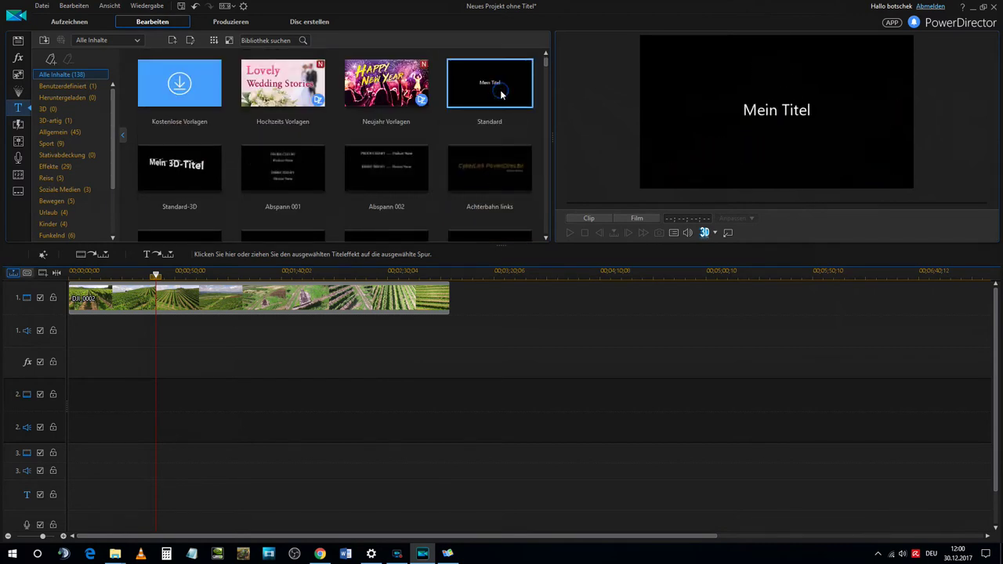
{"action": "left_click_drag", "start_coordinate": [517, 71], "coordinate": [450, 406]}
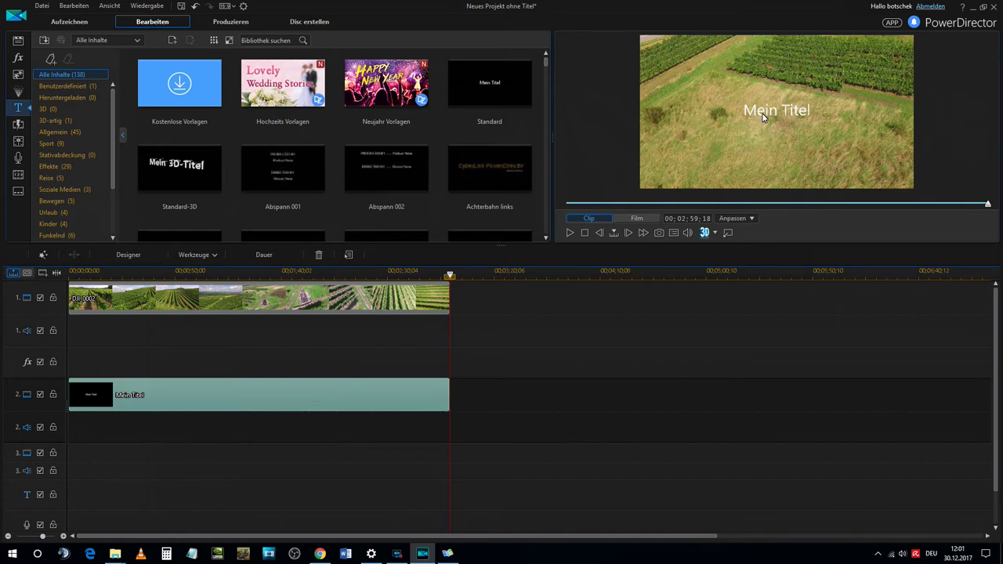
- Open the title on video track 2 in the title designer and replace its text with "Test"
{"action": "double_click", "coordinate": [237, 402]}
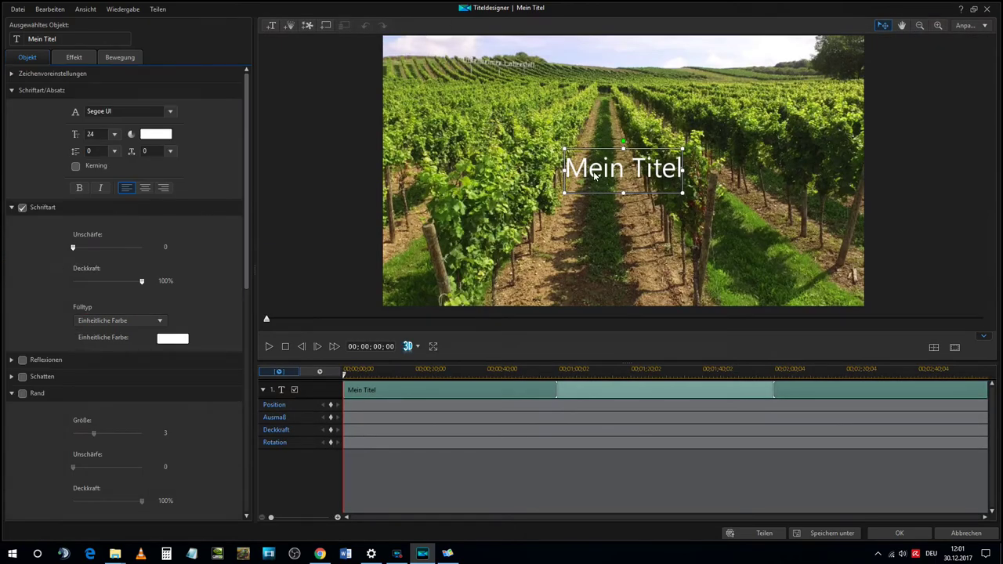
{"action": "key", "text": "ctrl+a"}
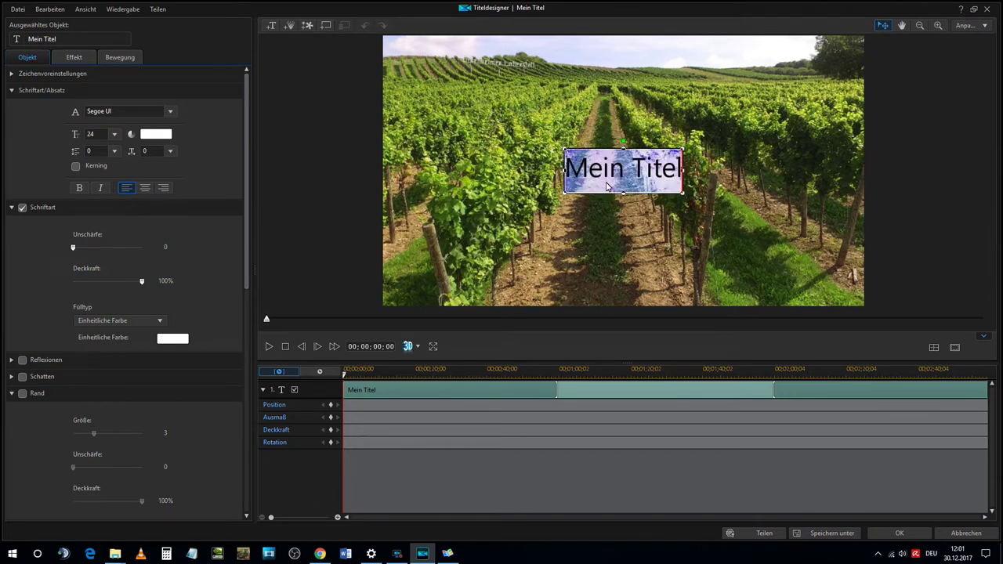
{"action": "type", "text": "Test"}
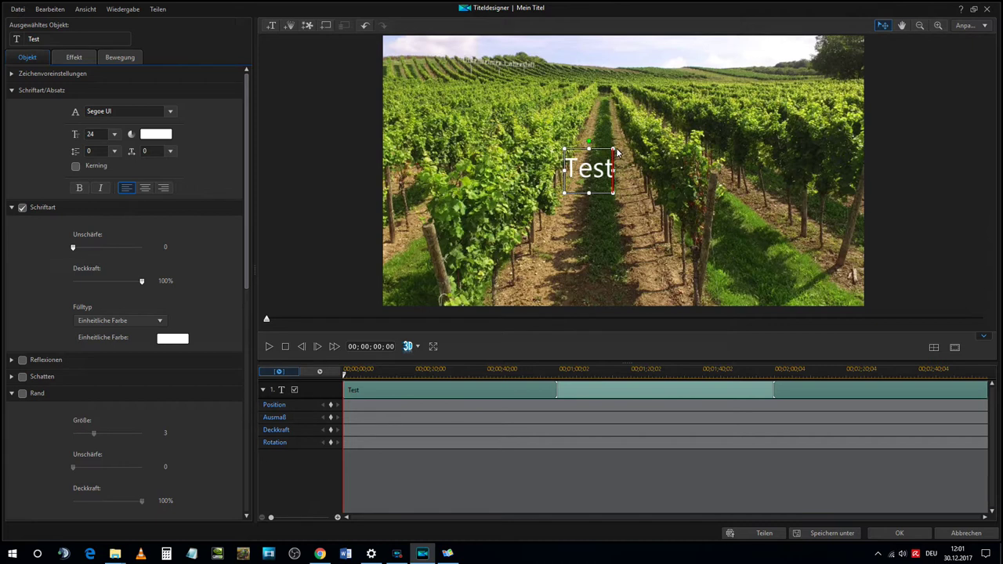
- Enlarge the Test title to about half the frame width and tilt it slightly counterclockwise
{"action": "left_click_drag", "start_coordinate": [613, 149], "coordinate": [686, 82]}
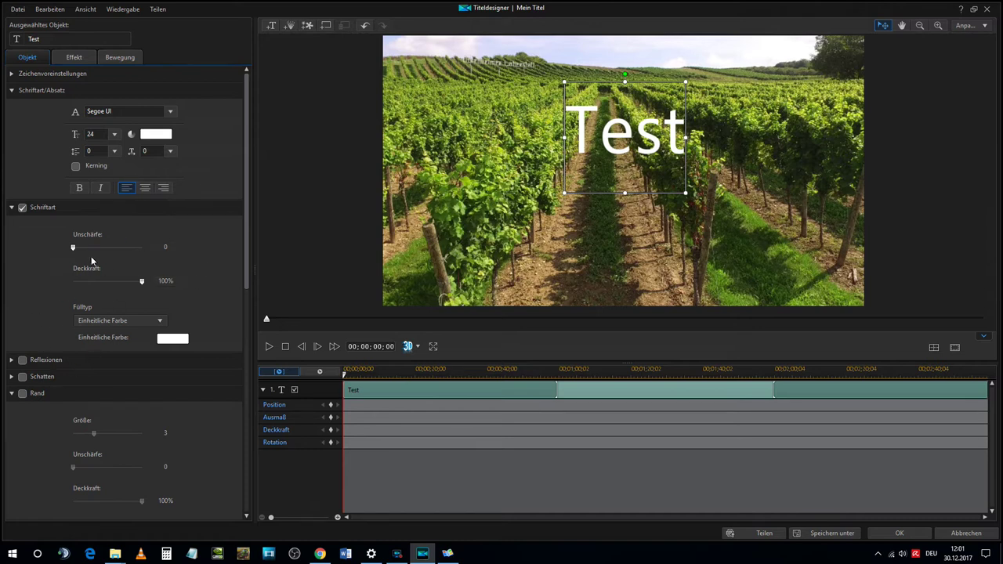
{"action": "scroll", "coordinate": [125, 376], "scroll_direction": "down", "scroll_amount": 2}
{"action": "scroll", "coordinate": [125, 376], "scroll_direction": "up", "scroll_amount": 2}
{"action": "left_click", "coordinate": [620, 76]}
{"action": "left_click_drag", "start_coordinate": [609, 75], "coordinate": [663, 176]}
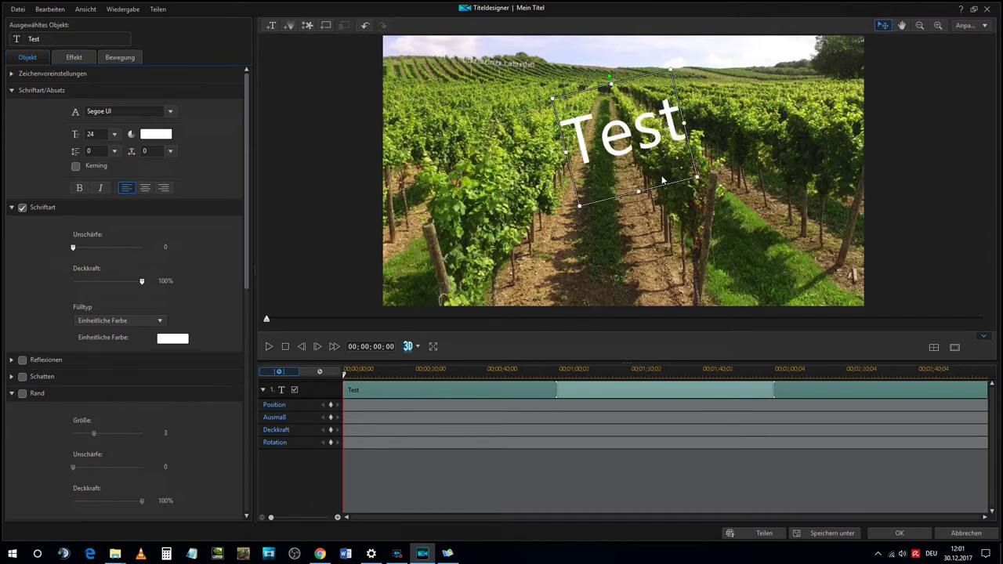
{"action": "left_click_drag", "start_coordinate": [639, 191], "coordinate": [659, 275]}
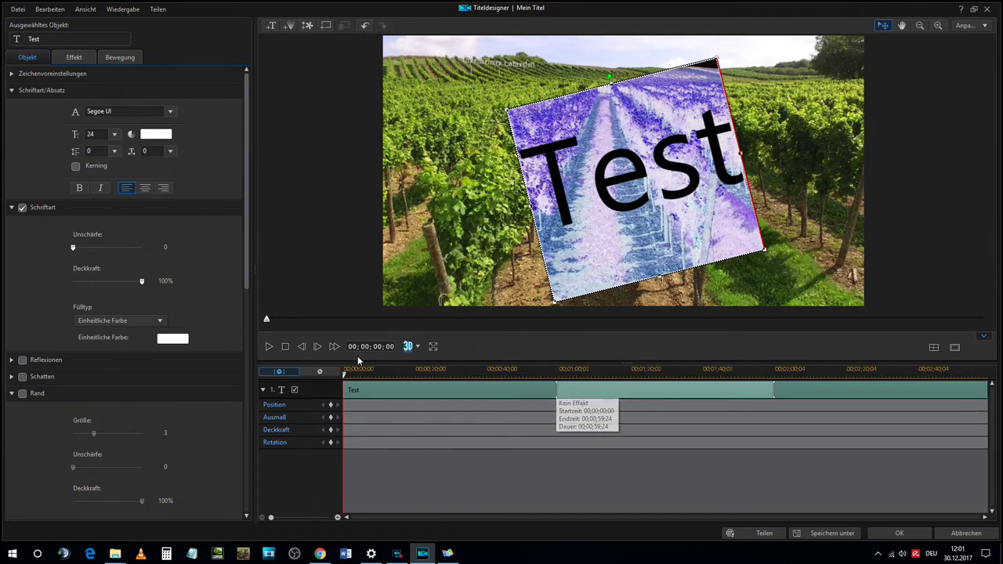
- Preview the Test title in the designer, apply the design, and play the overlay from about 2 seconds
{"action": "left_click", "coordinate": [269, 347]}
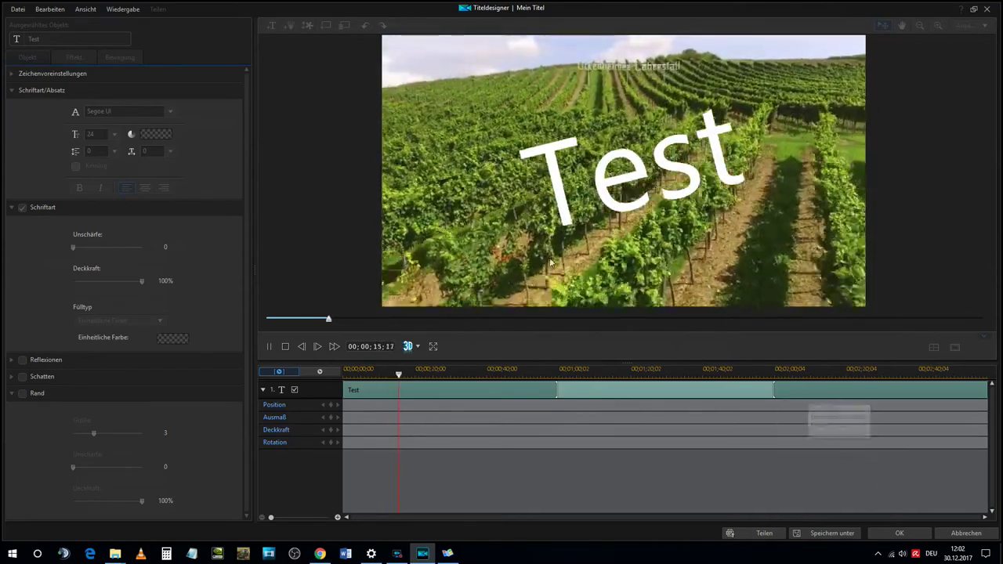
{"action": "left_click", "coordinate": [902, 533]}
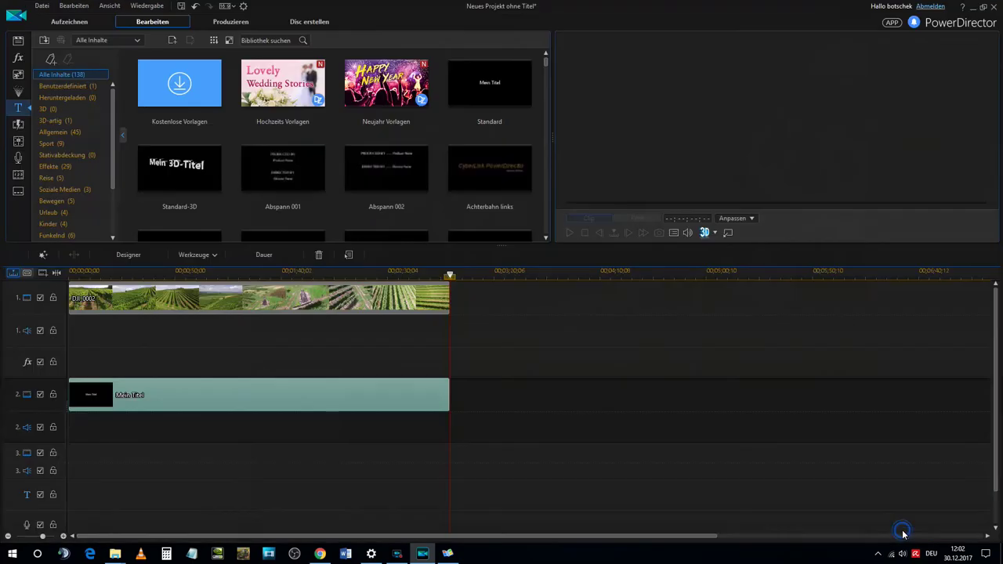
{"action": "left_click", "coordinate": [73, 275]}
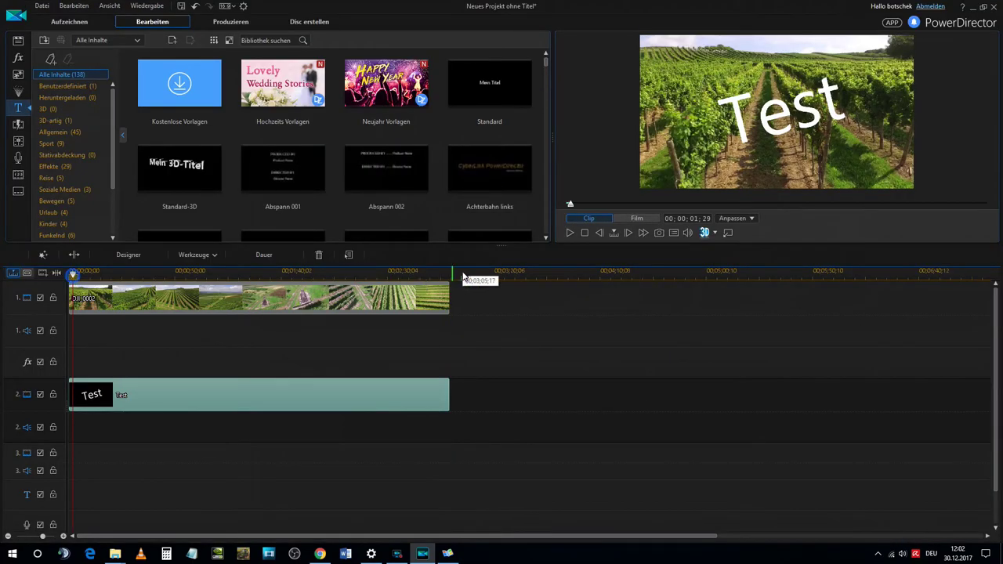
{"action": "left_click", "coordinate": [569, 233]}
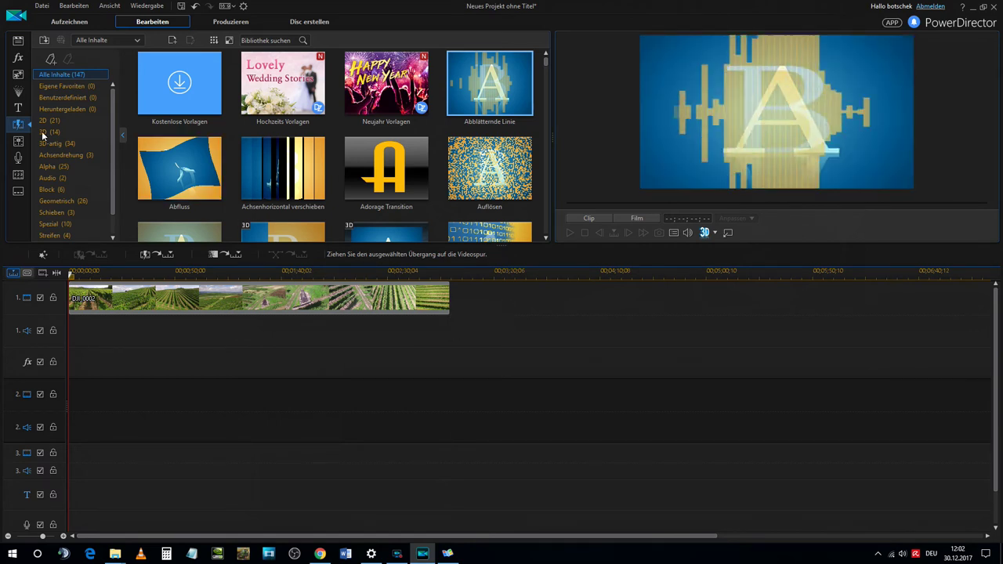
- Add DJI_0011.MP4 directly after DJI_0002 on video track 1 and play the hard cut between the clips
{"action": "left_click", "coordinate": [18, 40]}
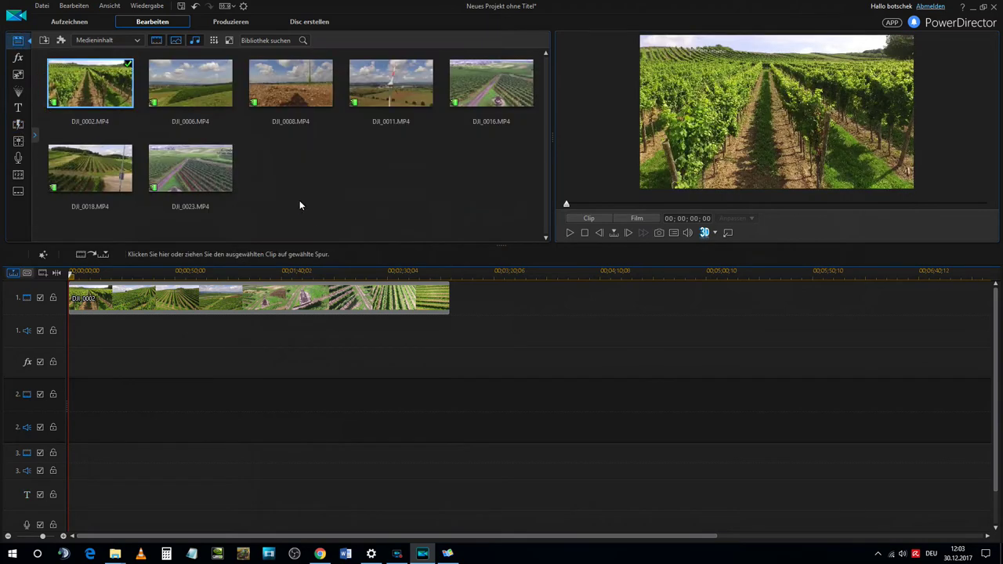
{"action": "left_click_drag", "start_coordinate": [388, 86], "coordinate": [467, 304]}
{"action": "left_click", "coordinate": [470, 329]}
{"action": "key", "text": "space"}
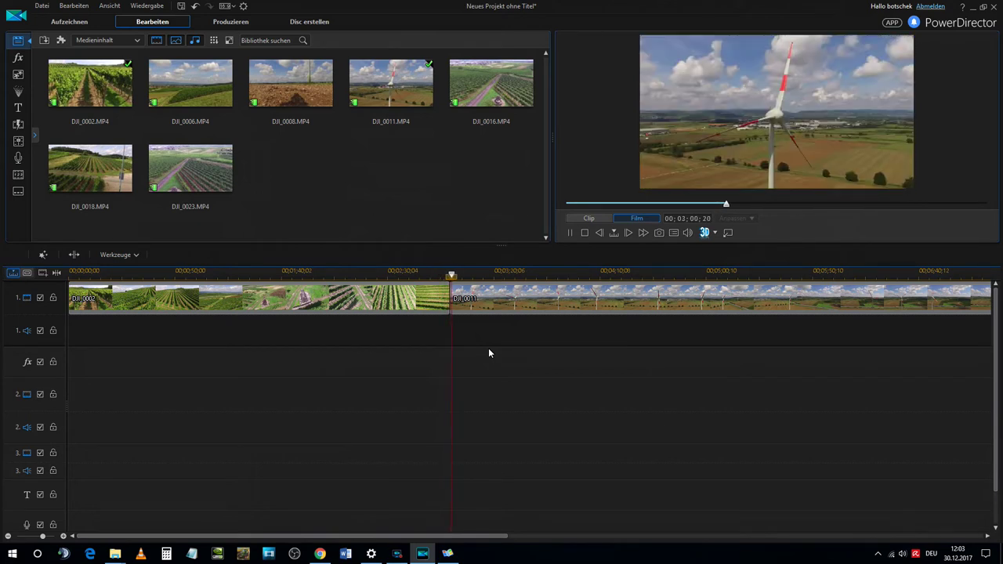
{"action": "key", "text": "space"}
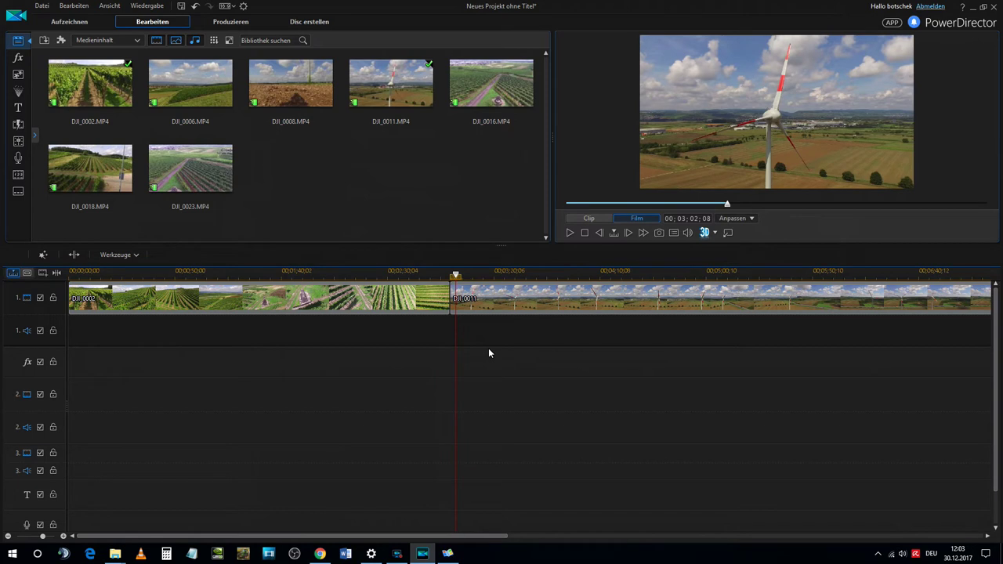
- Open the transition room and preview the Abfluss and Achsenhorizontal verschieben transitions
{"action": "left_click", "coordinate": [21, 127]}
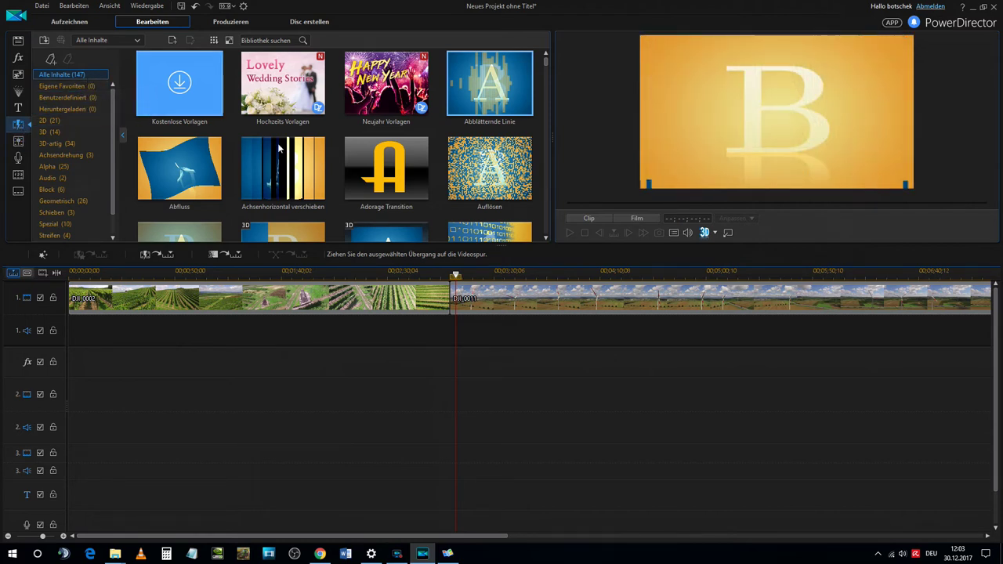
{"action": "left_click", "coordinate": [170, 185]}
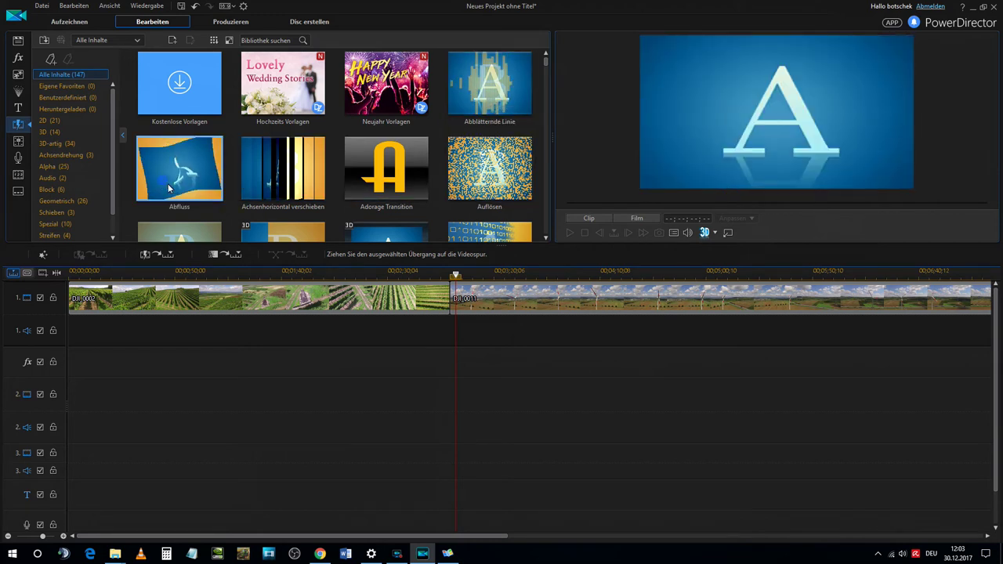
{"action": "left_click", "coordinate": [274, 196]}
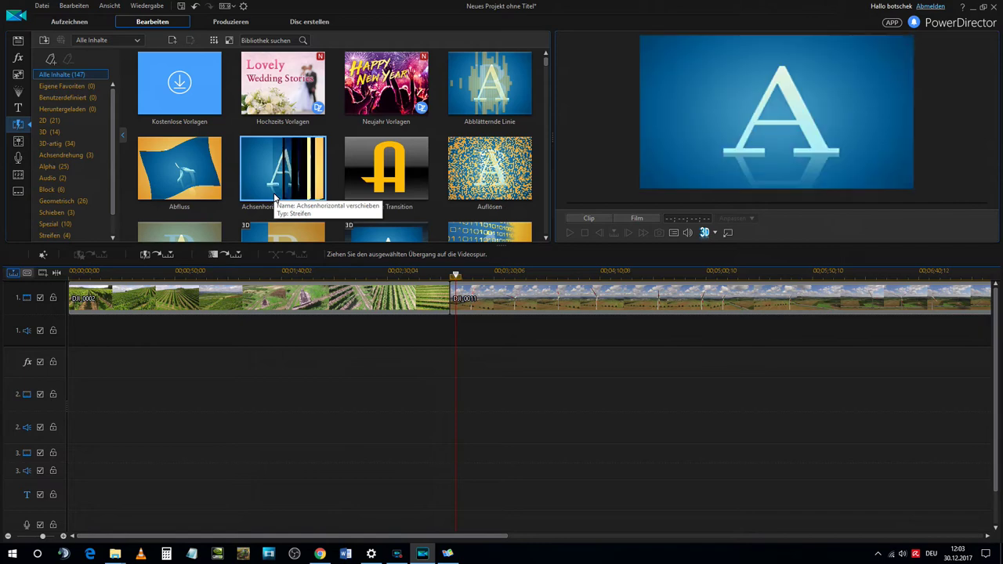
- Place the "Digitaler Übergang, wiederherstellen" transition at the cut between DJI_0002 and DJI_0011 on video track 1
{"action": "scroll", "coordinate": [470, 196], "scroll_direction": "down", "scroll_amount": 5}
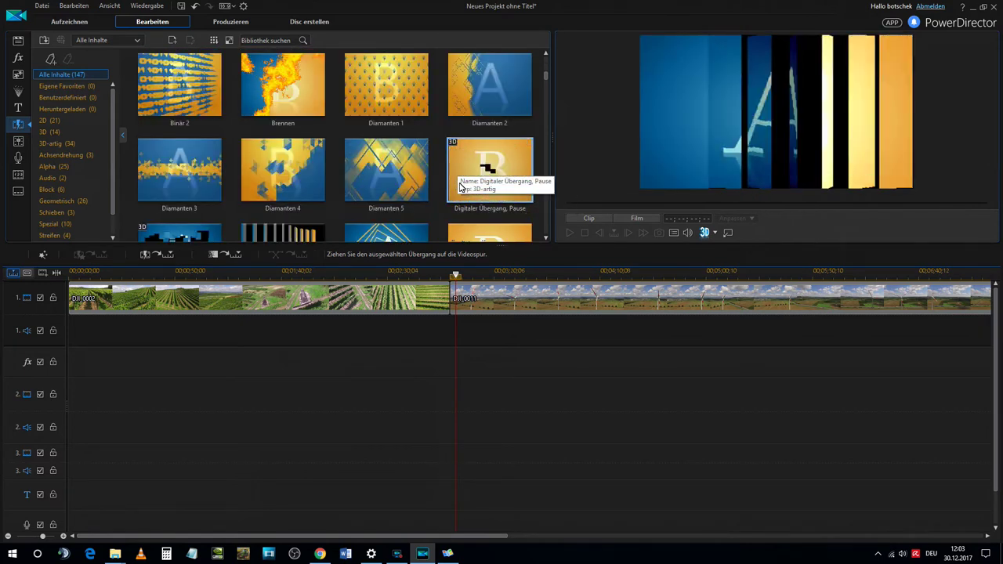
{"action": "scroll", "coordinate": [466, 188], "scroll_direction": "down", "scroll_amount": 2}
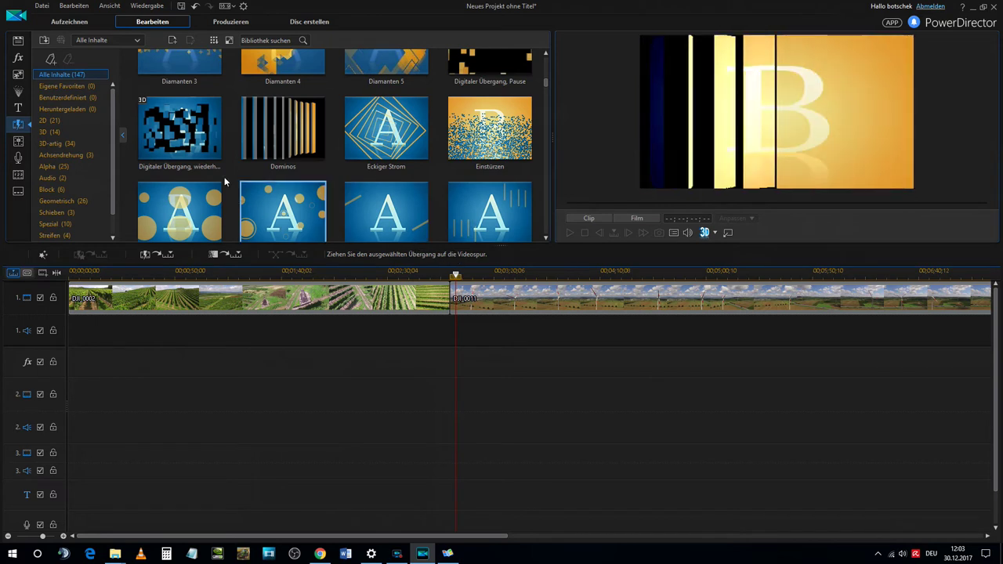
{"action": "left_click_drag", "start_coordinate": [192, 145], "coordinate": [462, 319]}
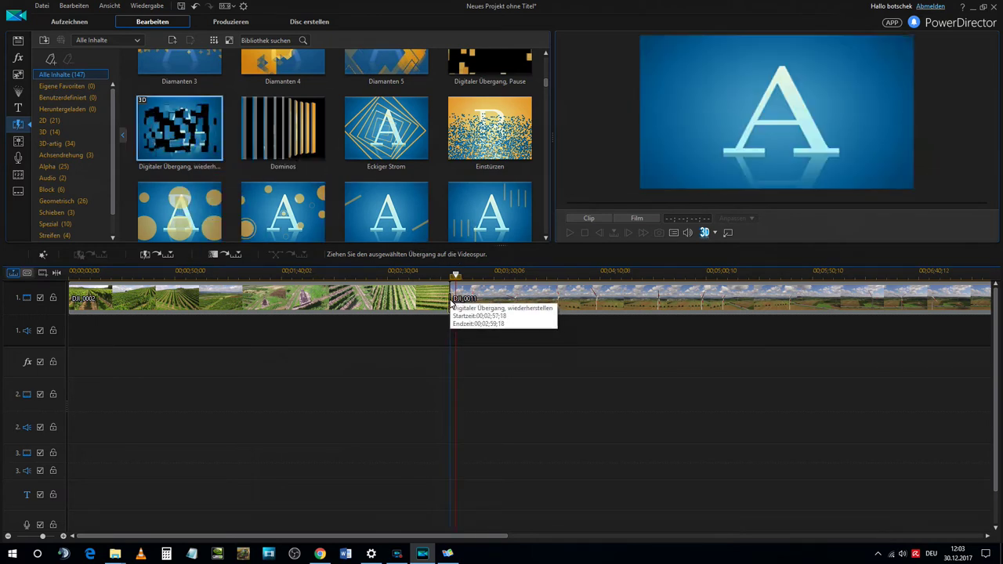
{"action": "left_click", "coordinate": [482, 334]}
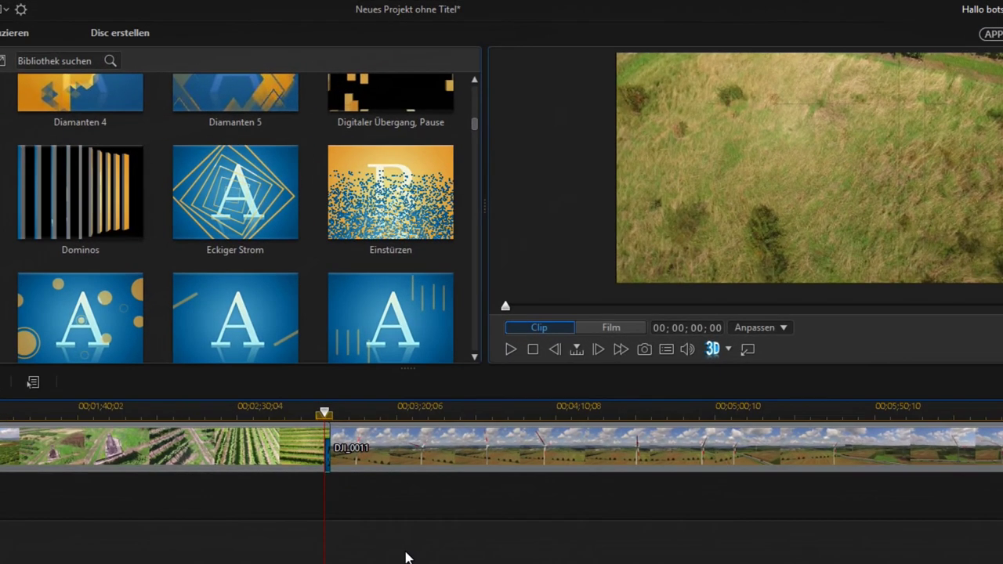
- Open the preferences and examine the display, project, file and editing settings, including the default transition duration
{"action": "left_click", "coordinate": [21, 11]}
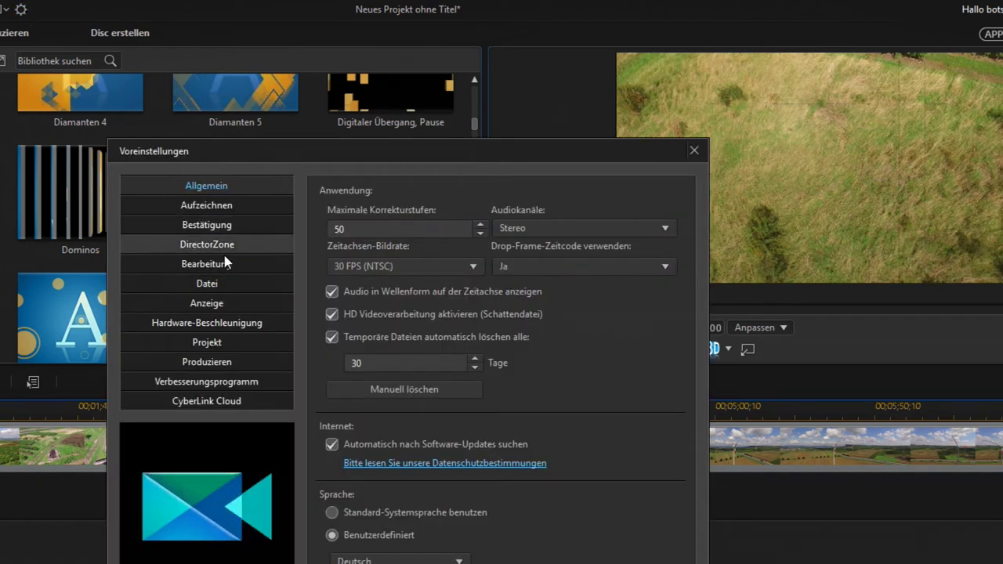
{"action": "left_click", "coordinate": [233, 312]}
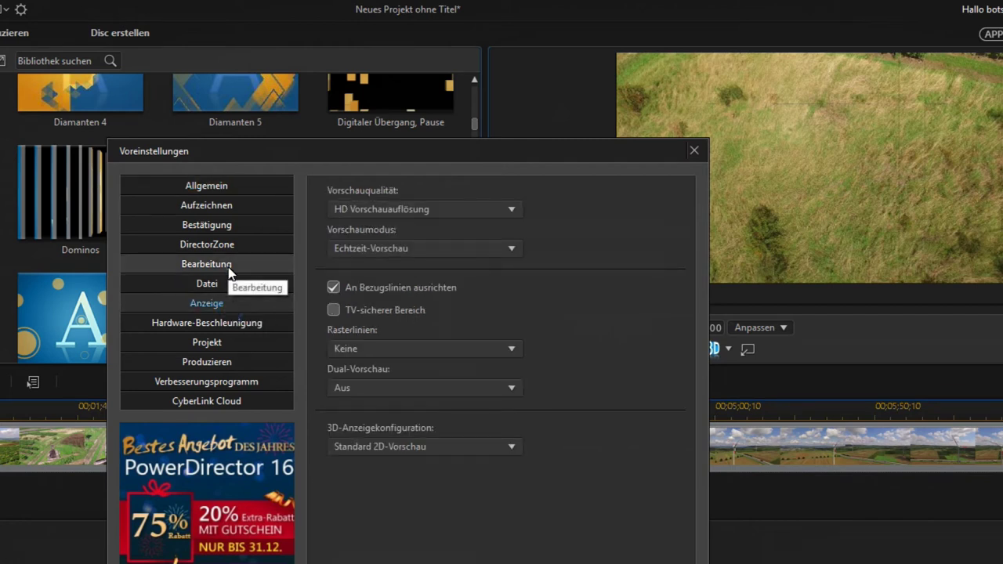
{"action": "left_click", "coordinate": [233, 341]}
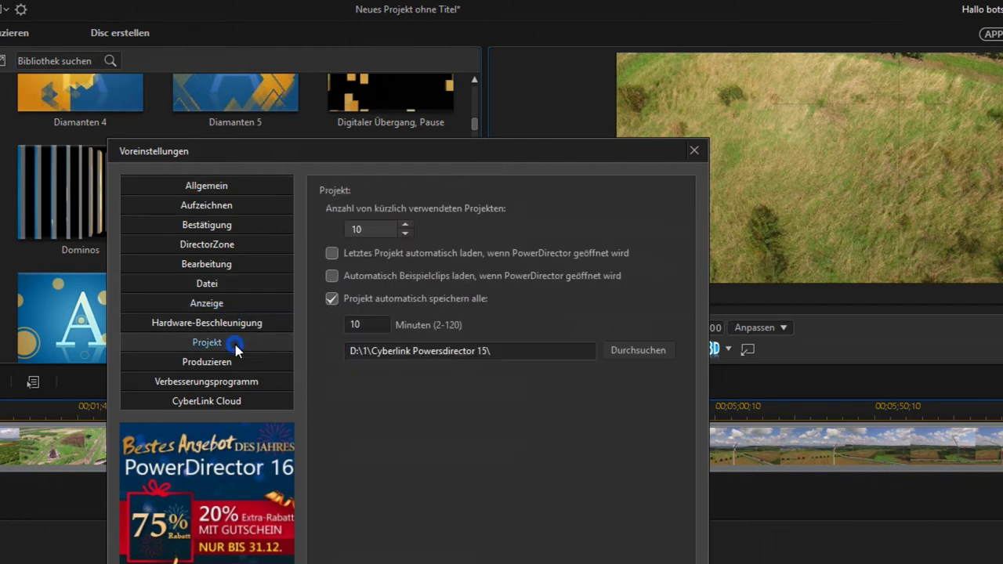
{"action": "left_click", "coordinate": [222, 283]}
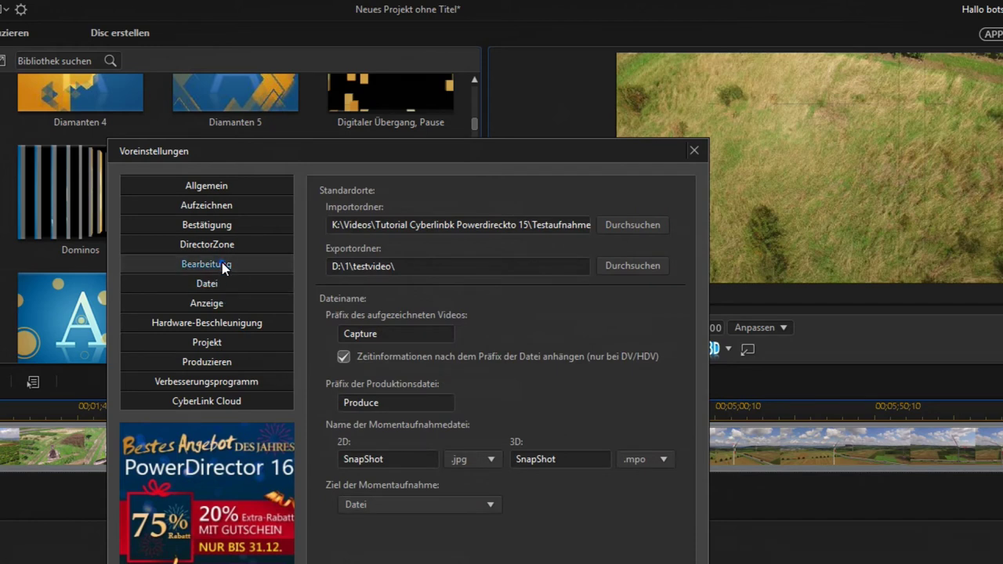
{"action": "left_click", "coordinate": [222, 264]}
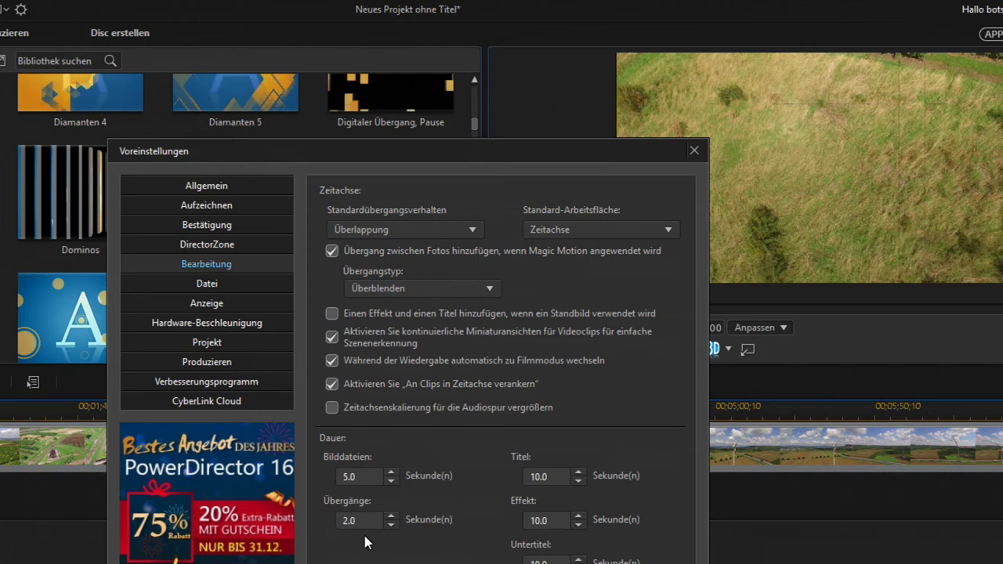
- Close the preferences and play the transition between DJI_0002 and DJI_0011 from shortly before the cut
{"action": "key", "text": "Escape"}
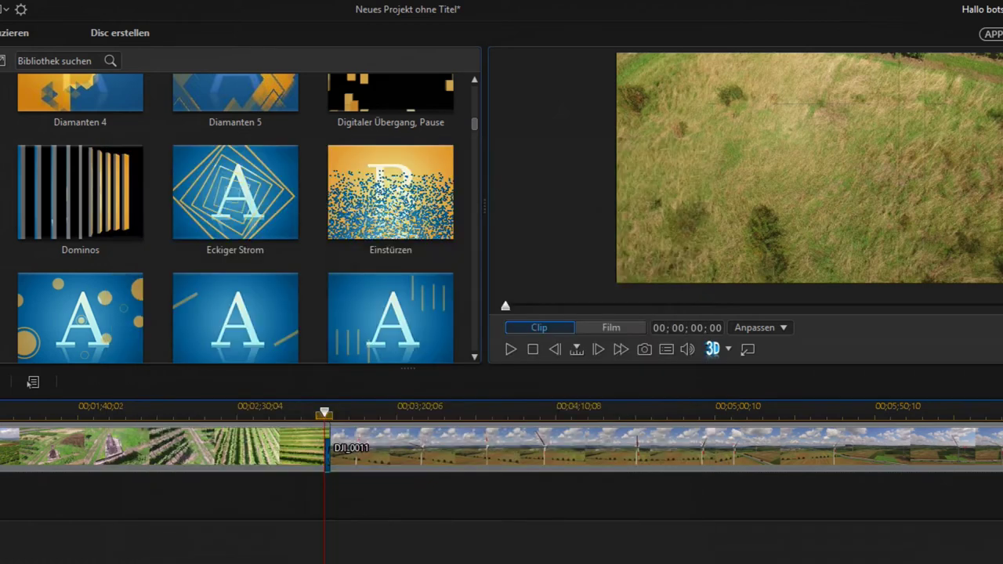
{"action": "left_click", "coordinate": [309, 447]}
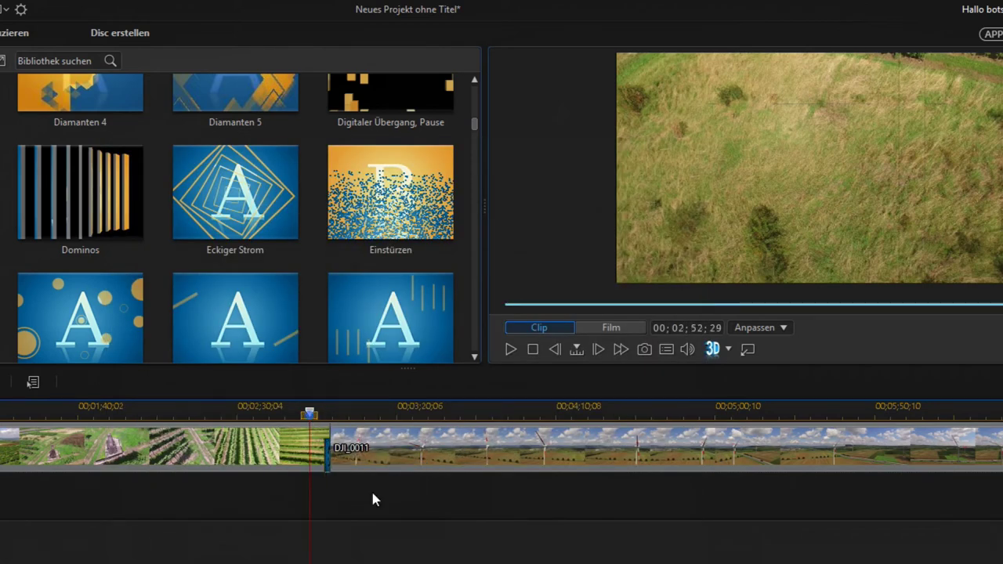
{"action": "key", "text": "space"}
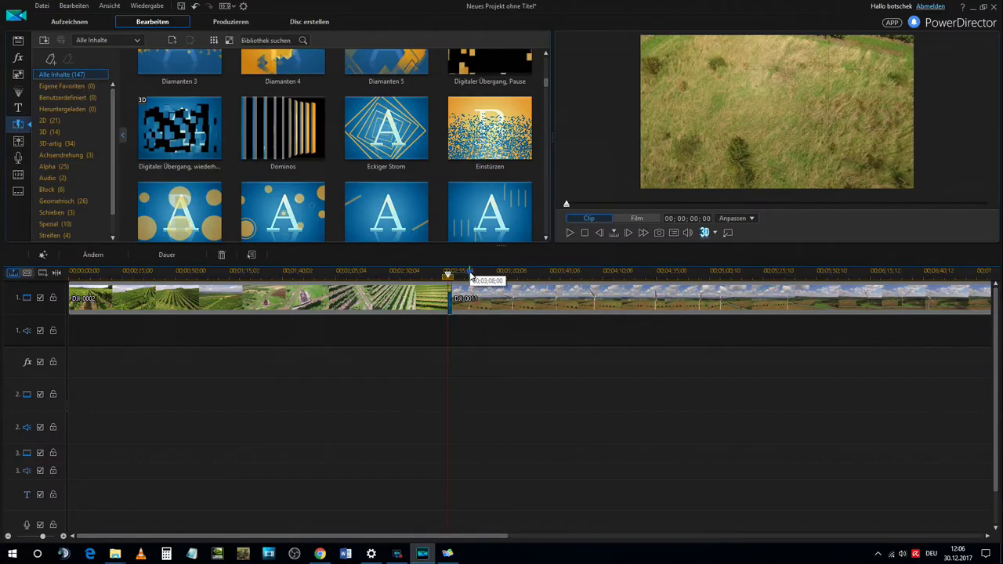
- Open the change settings of the transition between DJI_0002 and DJI_0011 and examine the Überlappung and Kreuzung options
{"action": "scroll", "coordinate": [470, 276], "scroll_direction": "up", "scroll_amount": 3}
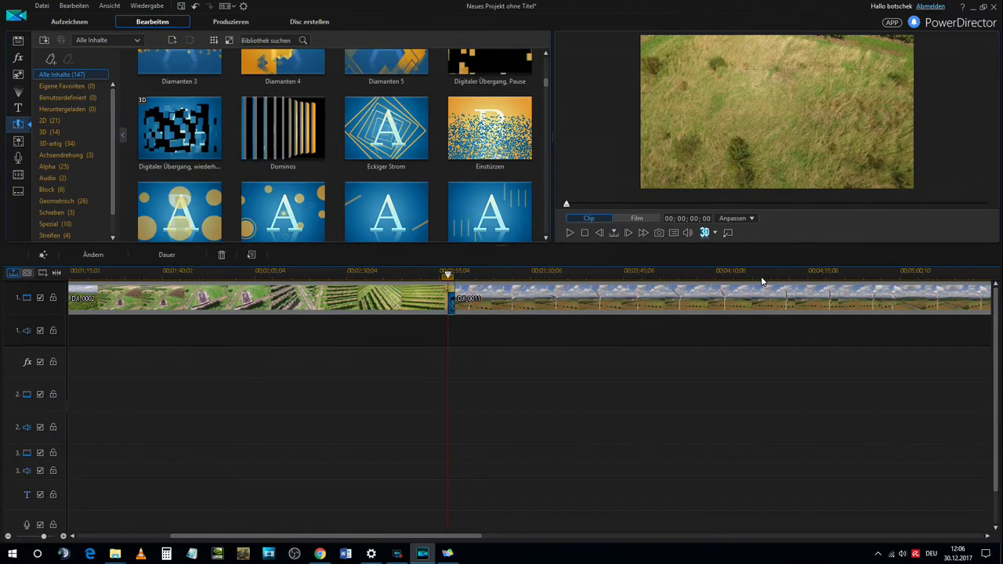
{"action": "scroll", "coordinate": [483, 276], "scroll_direction": "up", "scroll_amount": 2}
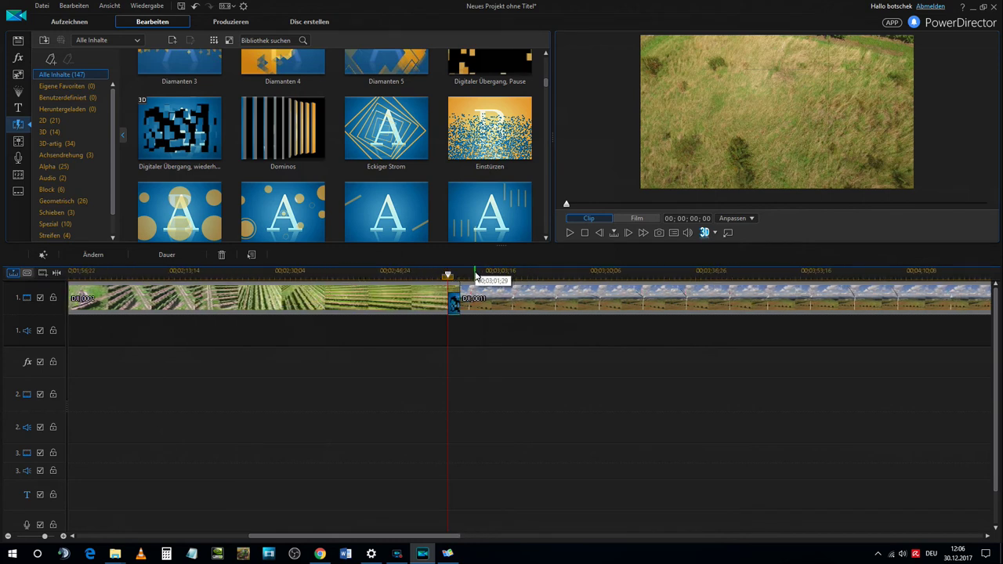
{"action": "scroll", "coordinate": [475, 276], "scroll_direction": "up", "scroll_amount": 2}
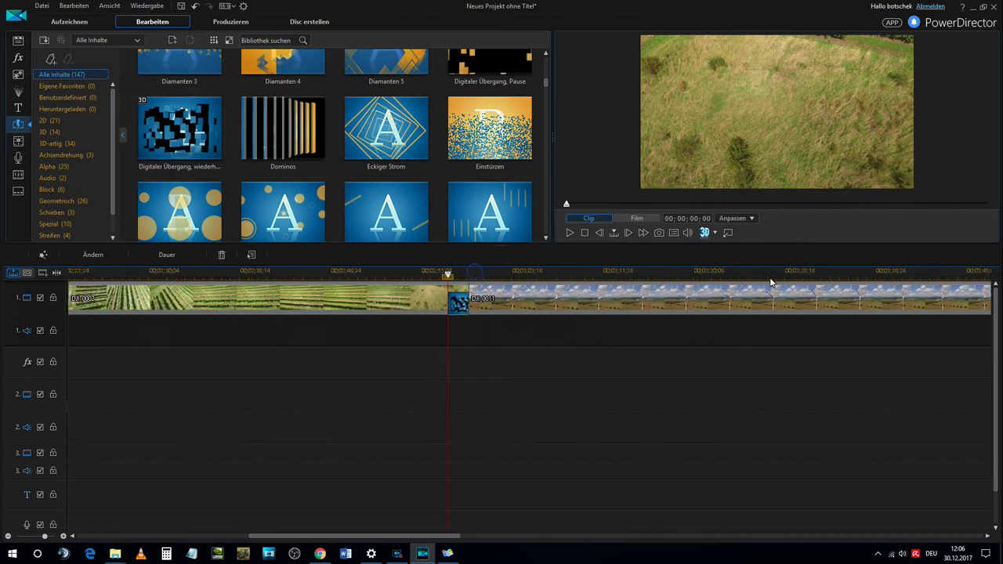
{"action": "scroll", "coordinate": [488, 278], "scroll_direction": "up", "scroll_amount": 2}
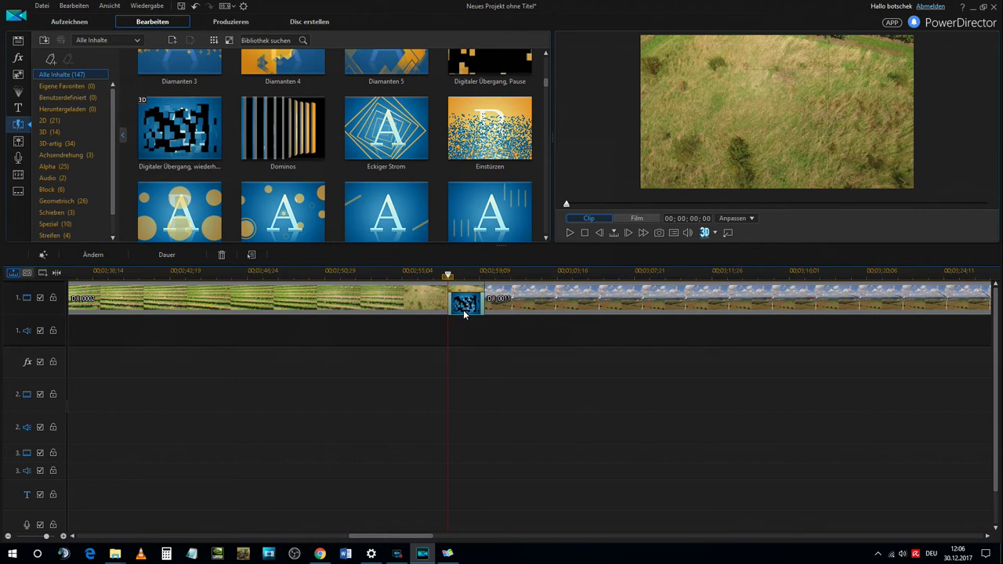
{"action": "right_click", "coordinate": [463, 309]}
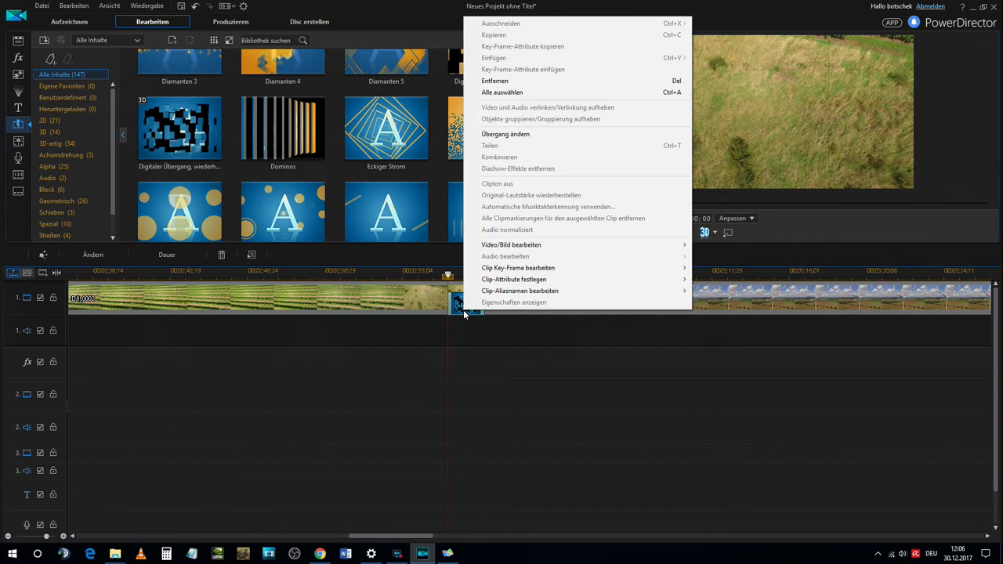
{"action": "left_click", "coordinate": [510, 135]}
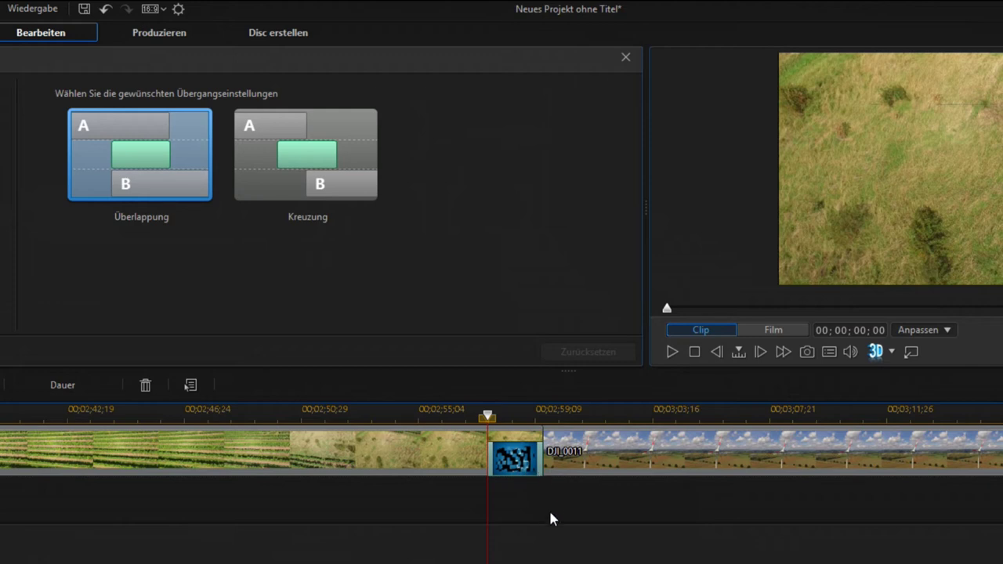
- Remove the transition between DJI_0002 and DJI_0011 and play the cut from just before the end of DJI_0002
{"action": "key", "text": "Delete"}
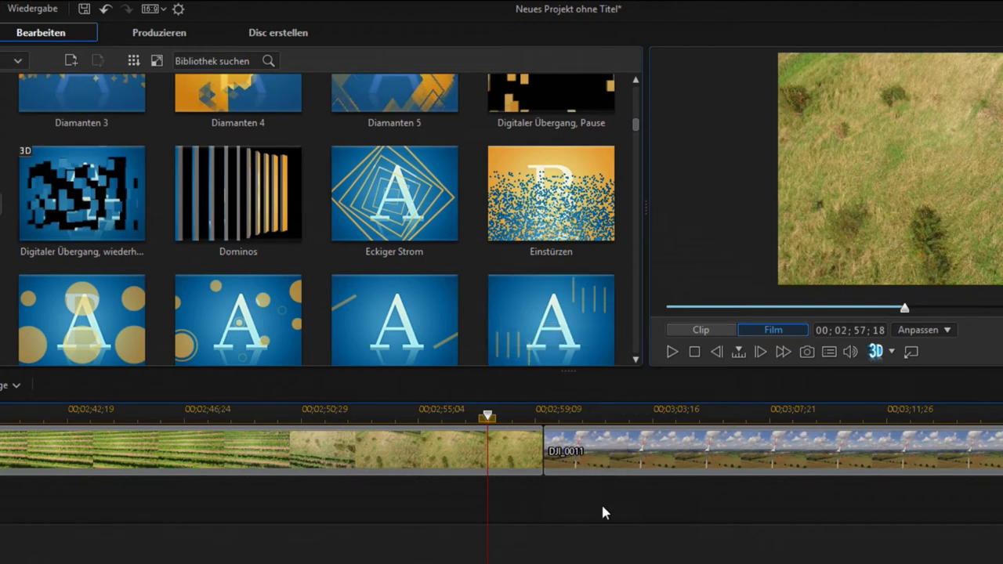
{"action": "left_click", "coordinate": [687, 456]}
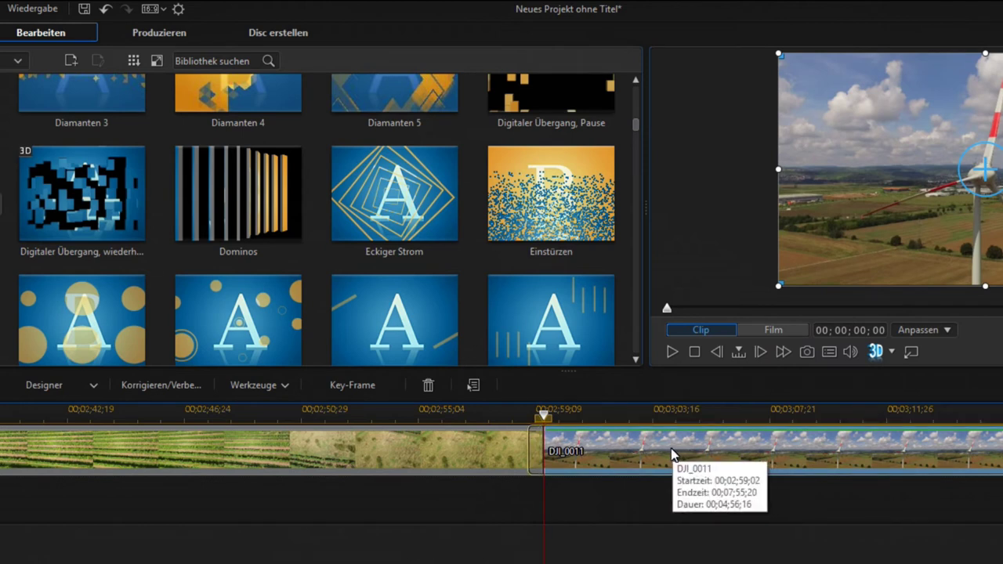
{"action": "left_click_drag", "start_coordinate": [672, 455], "coordinate": [672, 453]}
{"action": "left_click", "coordinate": [736, 521]}
{"action": "left_click", "coordinate": [517, 410]}
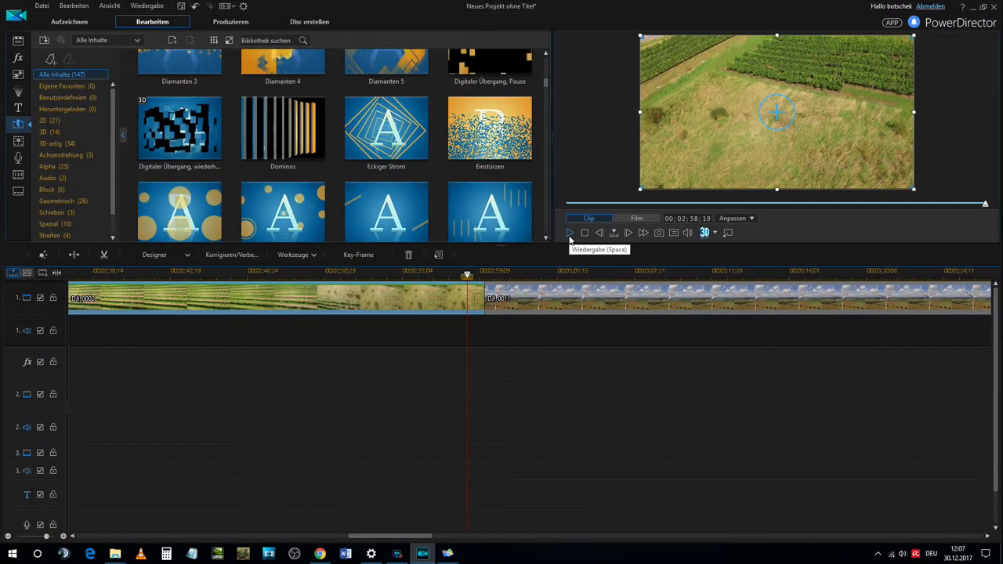
{"action": "left_click", "coordinate": [570, 234]}
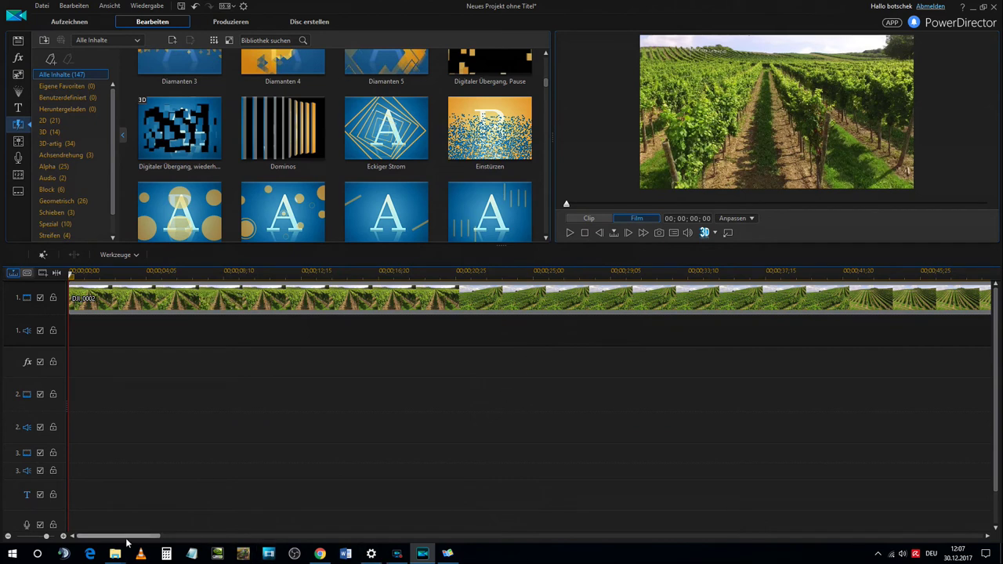
- Show both clips together on the timeline and replay the hard cut from near the end of DJI_0002
{"action": "left_click_drag", "start_coordinate": [821, 274], "coordinate": [321, 268]}
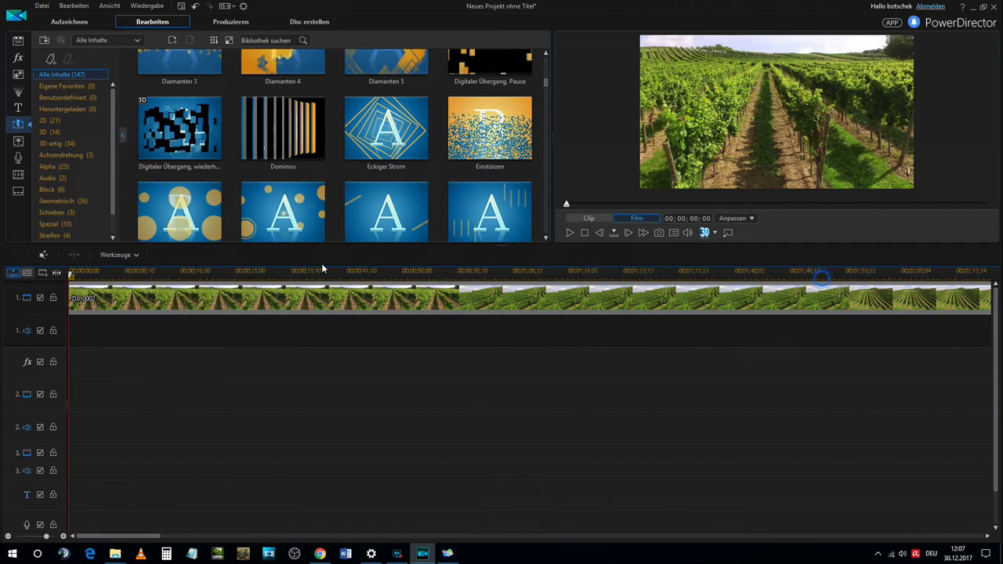
{"action": "left_click_drag", "start_coordinate": [773, 272], "coordinate": [751, 270]}
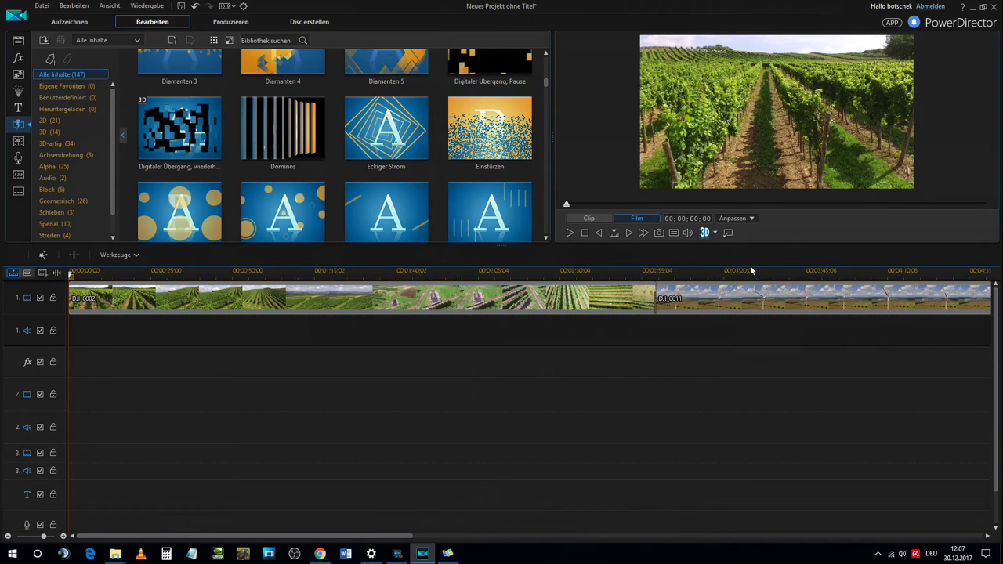
{"action": "left_click", "coordinate": [711, 306]}
{"action": "mouse_move", "coordinate": [710, 306]}
{"action": "left_mouse_down"}
{"action": "mouse_move", "coordinate": [694, 304]}
{"action": "mouse_move", "coordinate": [756, 304]}
{"action": "mouse_move", "coordinate": [697, 300]}
{"action": "left_mouse_up"}
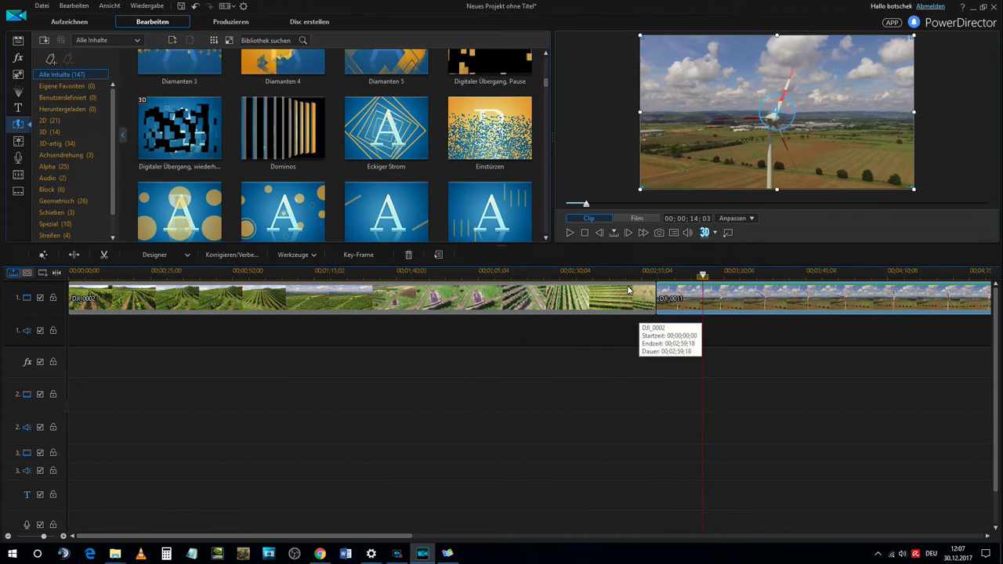
{"action": "left_click", "coordinate": [648, 304]}
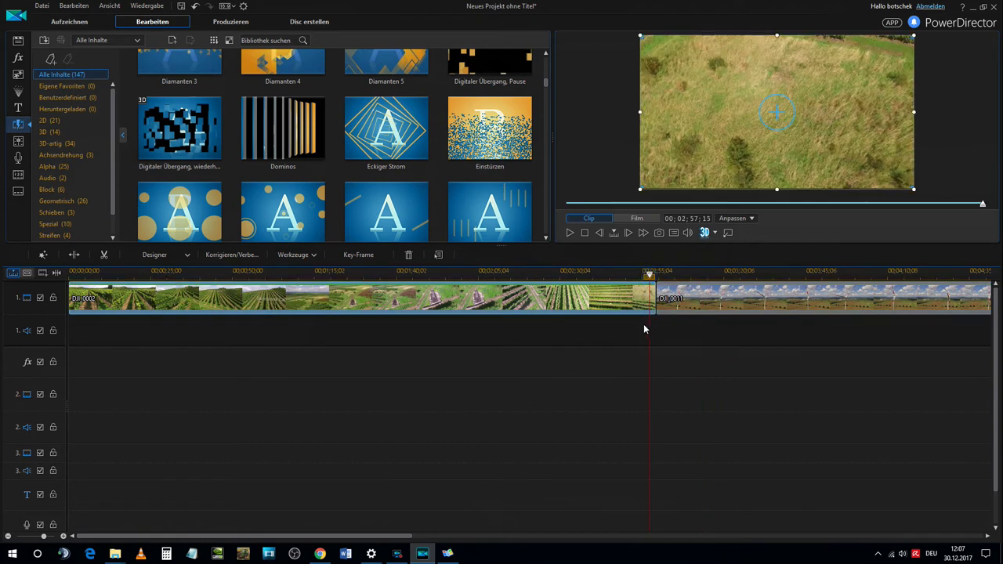
{"action": "left_click", "coordinate": [641, 334]}
{"action": "key", "text": "space"}
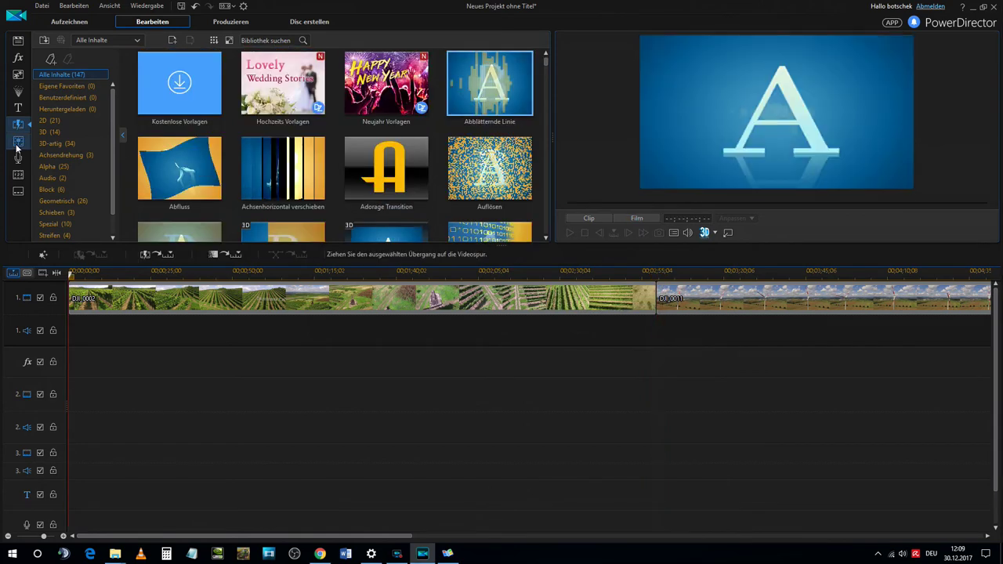
- Import C0296.MP4 into the media library and place it at the start of video track 2
{"action": "left_click", "coordinate": [17, 143]}
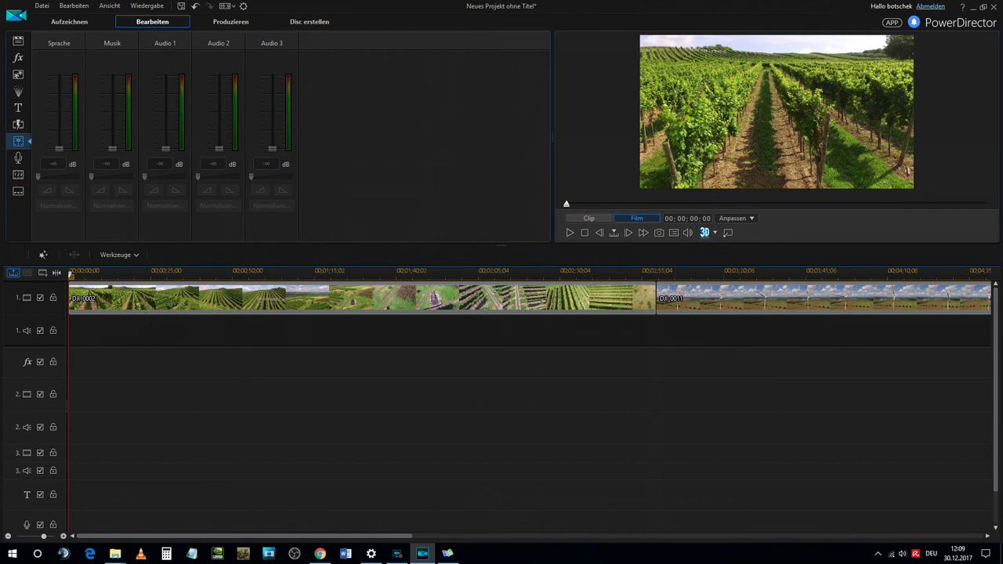
{"action": "left_click", "coordinate": [18, 40]}
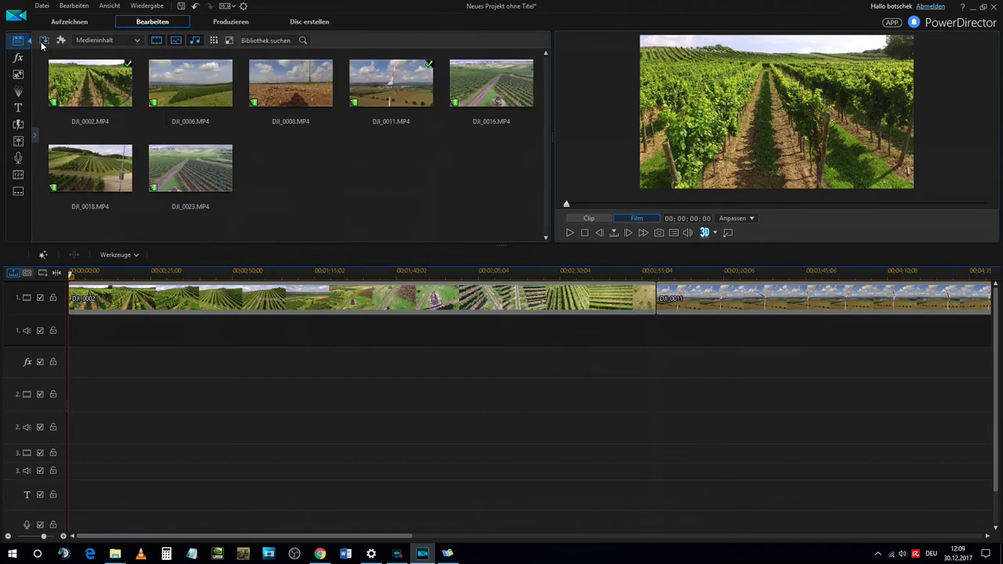
{"action": "left_click", "coordinate": [43, 40]}
{"action": "left_click", "coordinate": [229, 127]}
{"action": "left_click", "coordinate": [231, 29]}
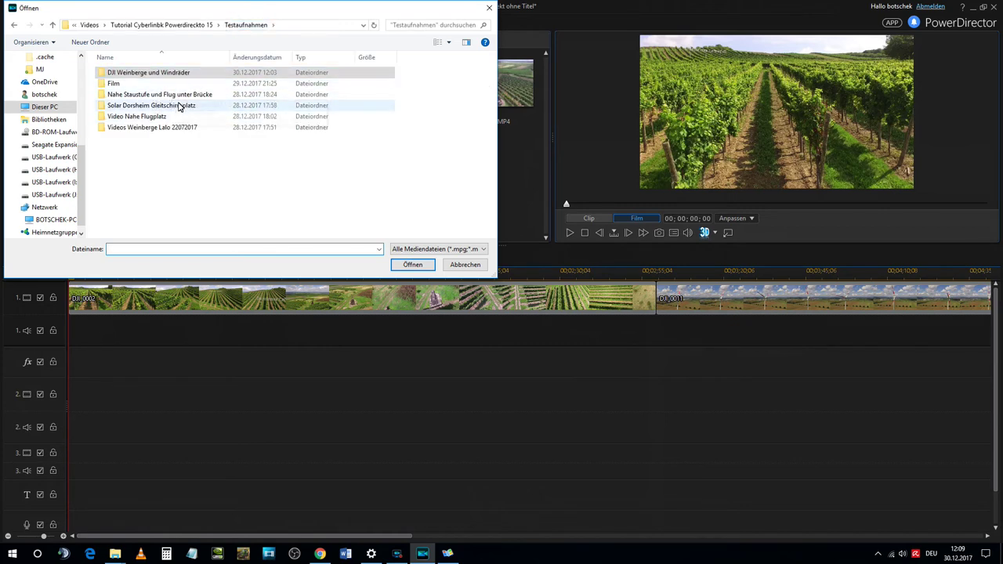
{"action": "key", "text": "Escape"}
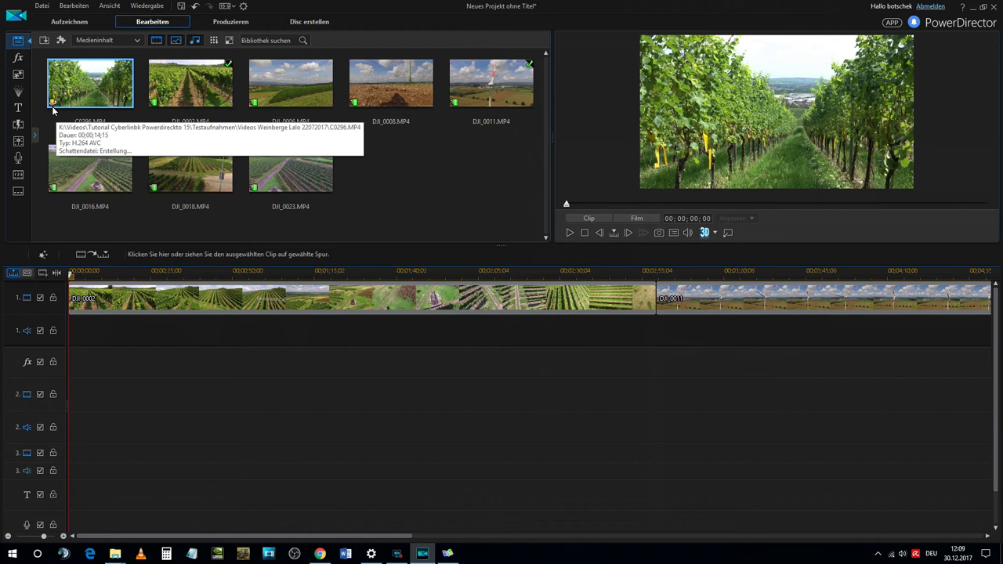
{"action": "left_click_drag", "start_coordinate": [68, 105], "coordinate": [78, 397]}
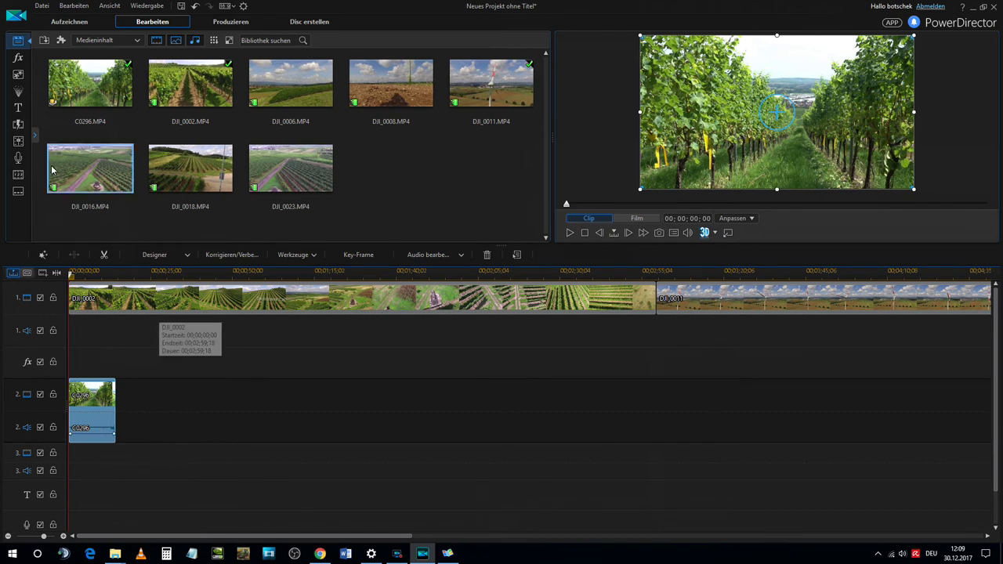
- Play C0296 with the audio mixing room open and examine the volume curve of its audio on track 2
{"action": "left_click", "coordinate": [15, 141]}
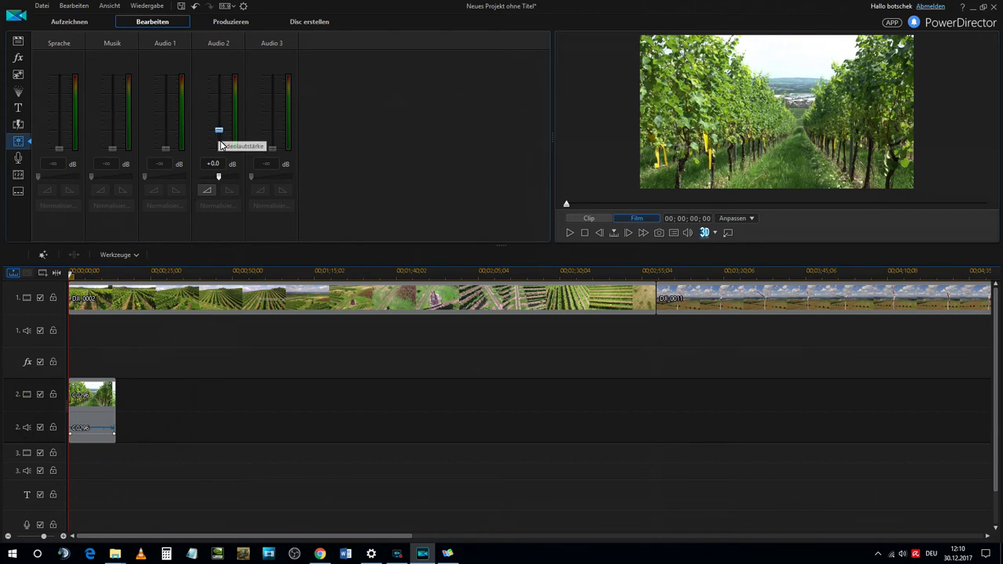
{"action": "left_click", "coordinate": [571, 233]}
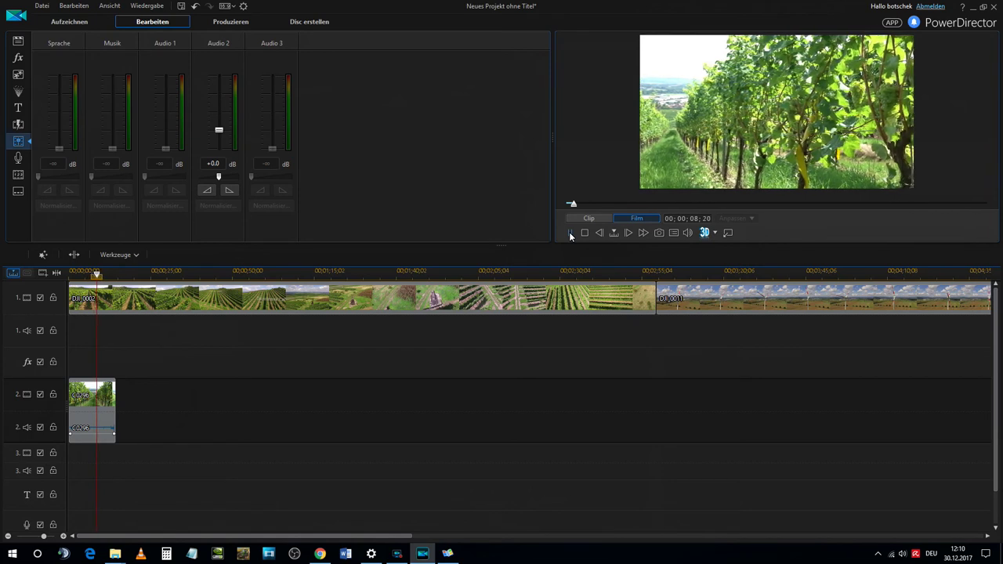
{"action": "left_click", "coordinate": [573, 235]}
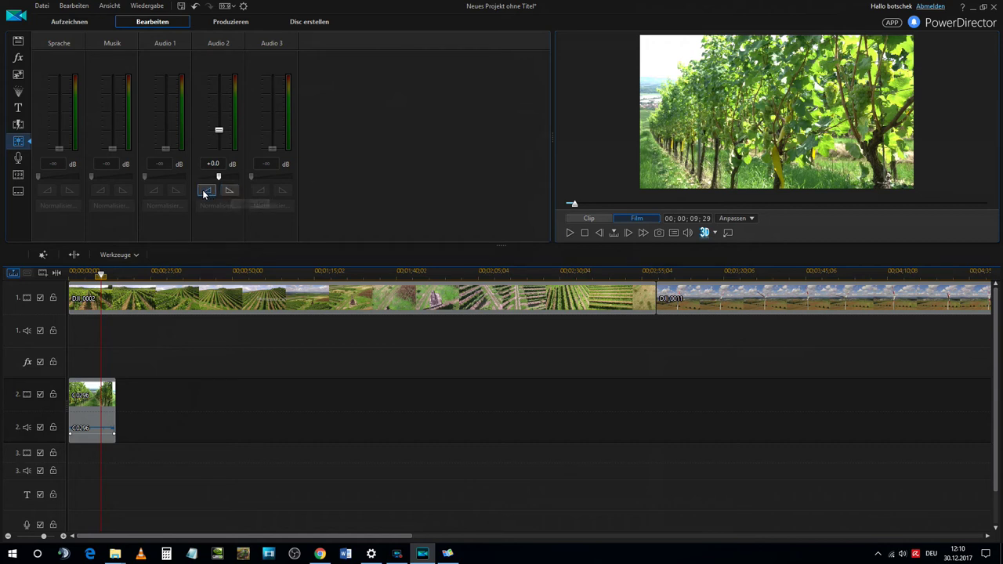
{"action": "left_click", "coordinate": [92, 427]}
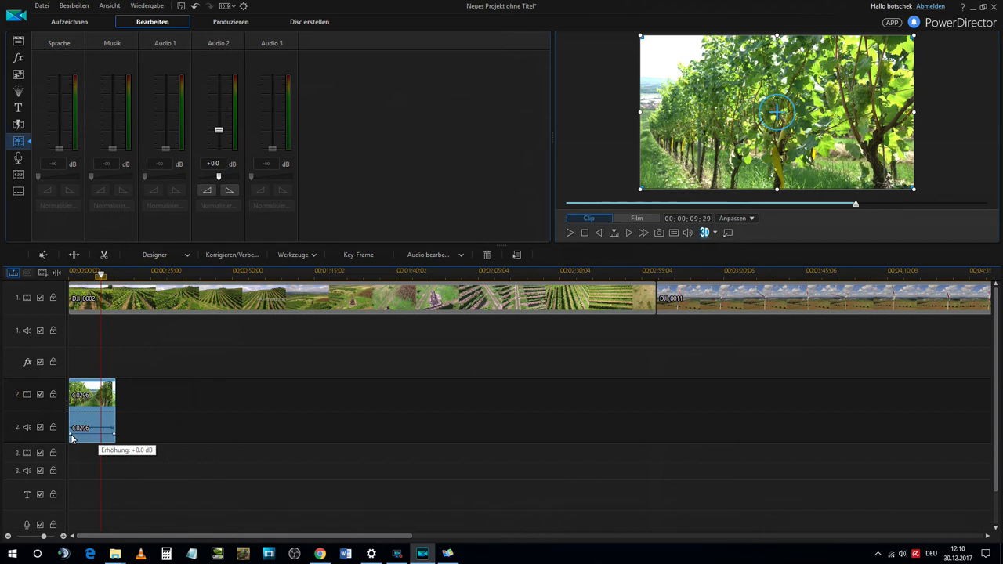
{"action": "left_click_drag", "start_coordinate": [71, 437], "coordinate": [77, 426]}
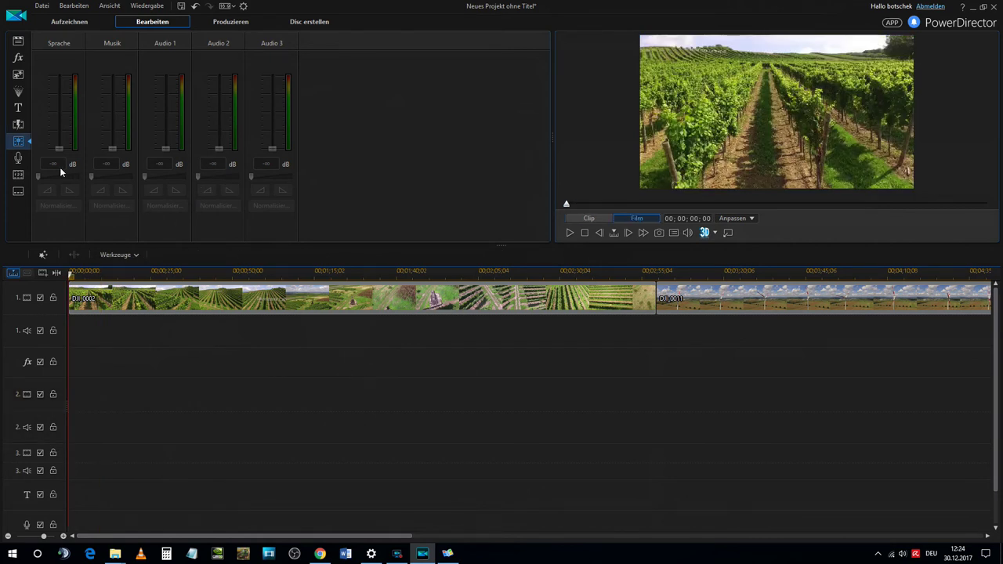
- Open the voice-over recording room and check the audio device settings, keeping Mikrofon (USB MICROPHONE)
{"action": "left_click", "coordinate": [18, 158]}
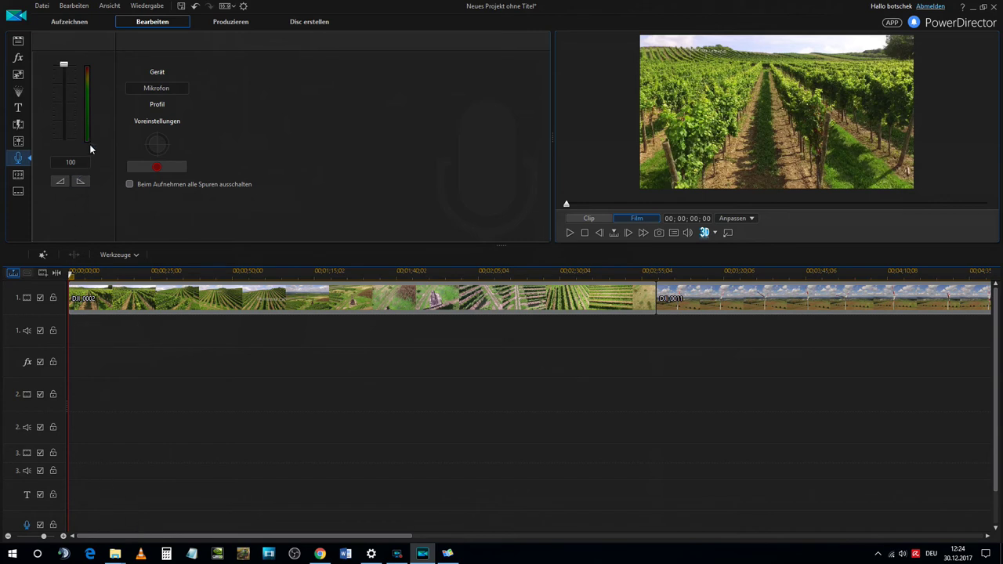
{"action": "left_click", "coordinate": [157, 71]}
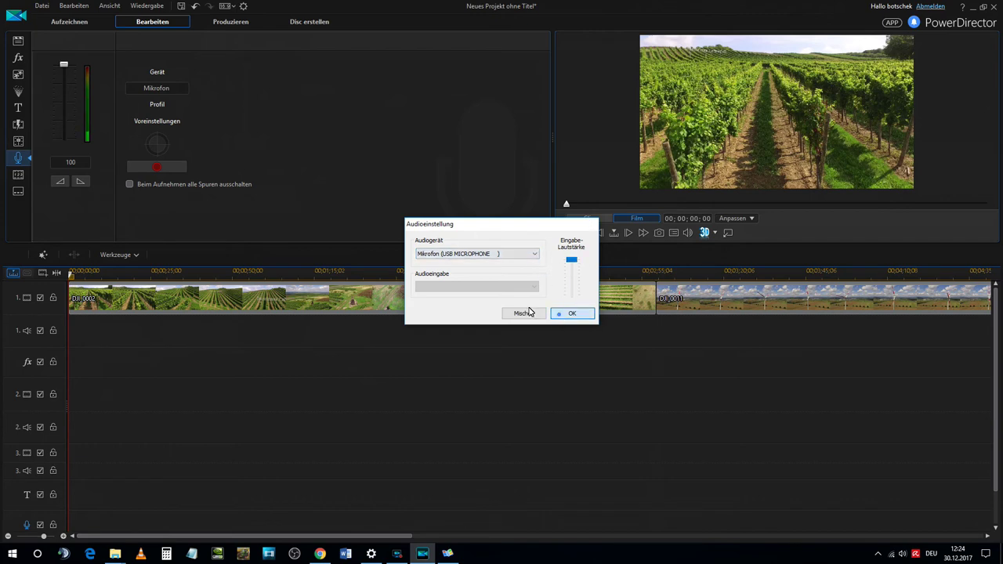
{"action": "left_click", "coordinate": [560, 314]}
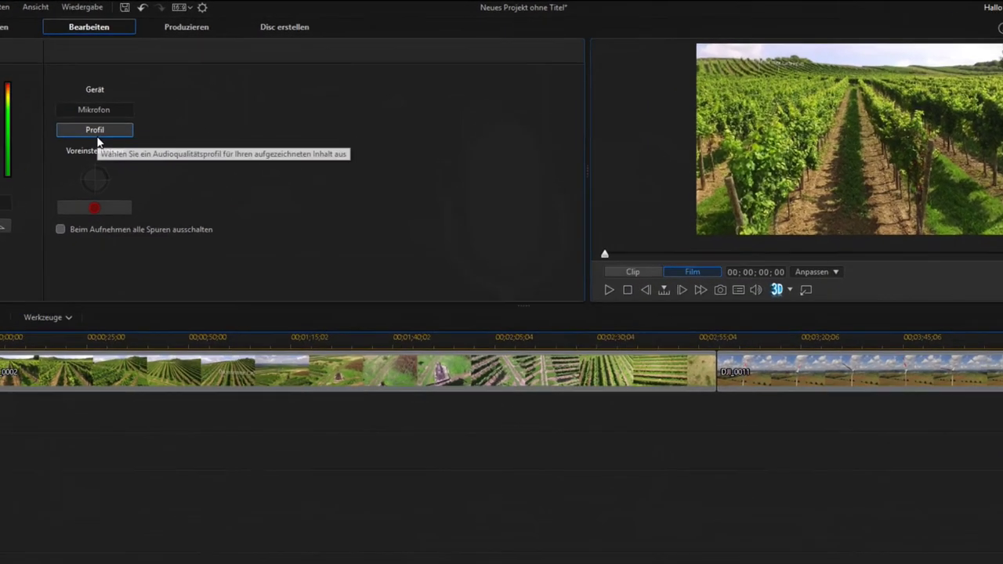
- Examine the attributes in the recording quality profile and keep PCM at 48,000 kHz, 16 Bit, Stereo
{"action": "left_click", "coordinate": [157, 105]}
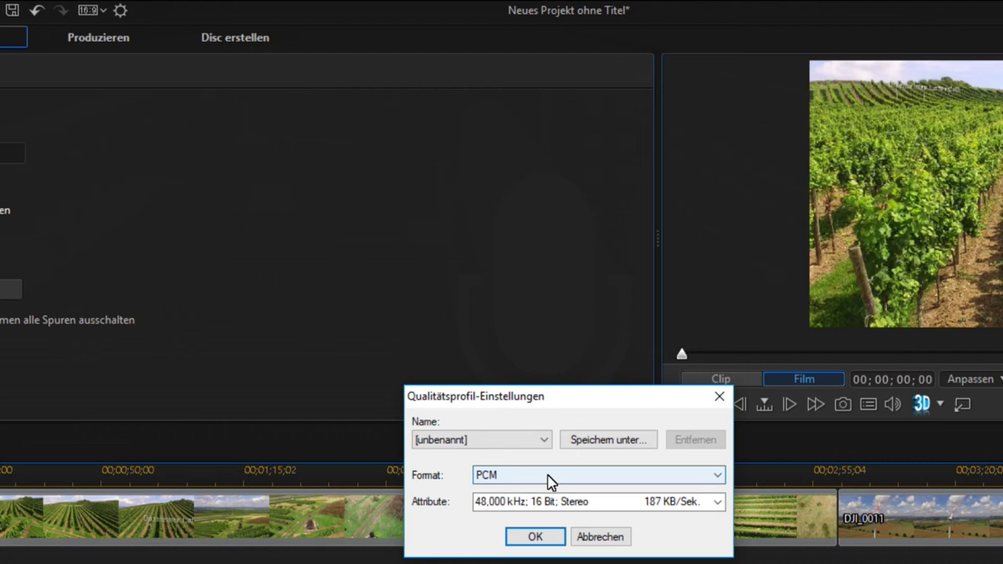
{"action": "left_click", "coordinate": [718, 503]}
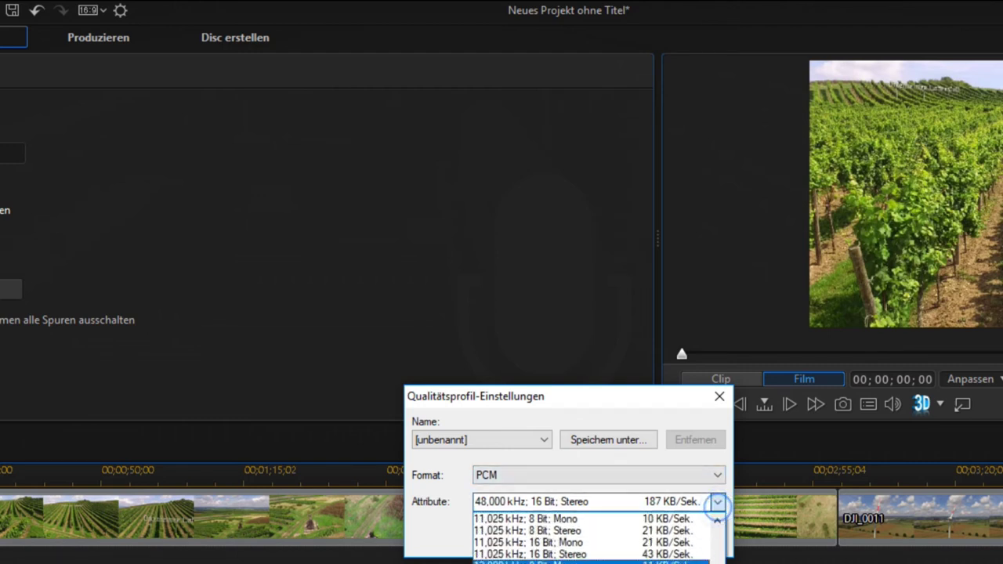
{"action": "key", "text": "Escape"}
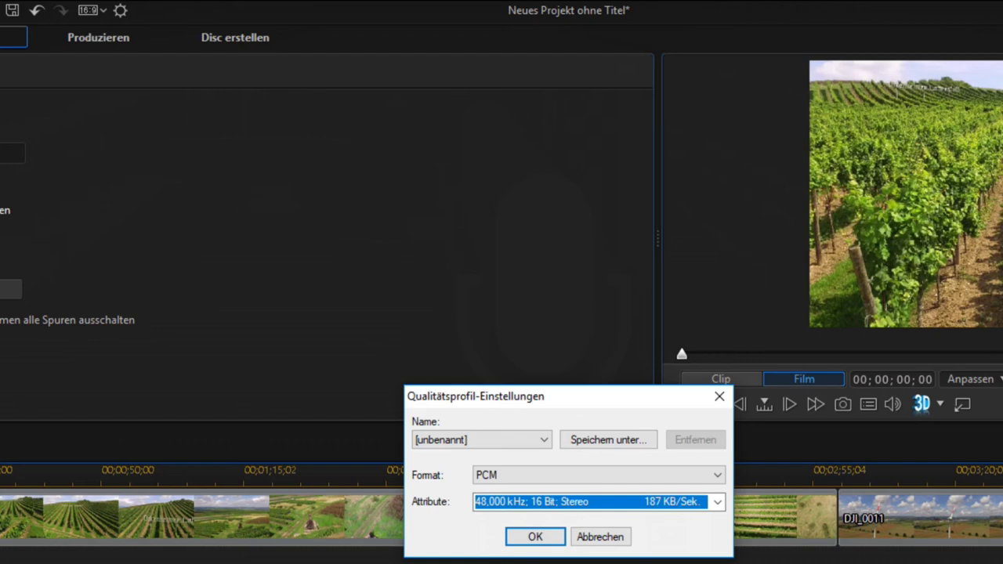
{"action": "left_click", "coordinate": [535, 537]}
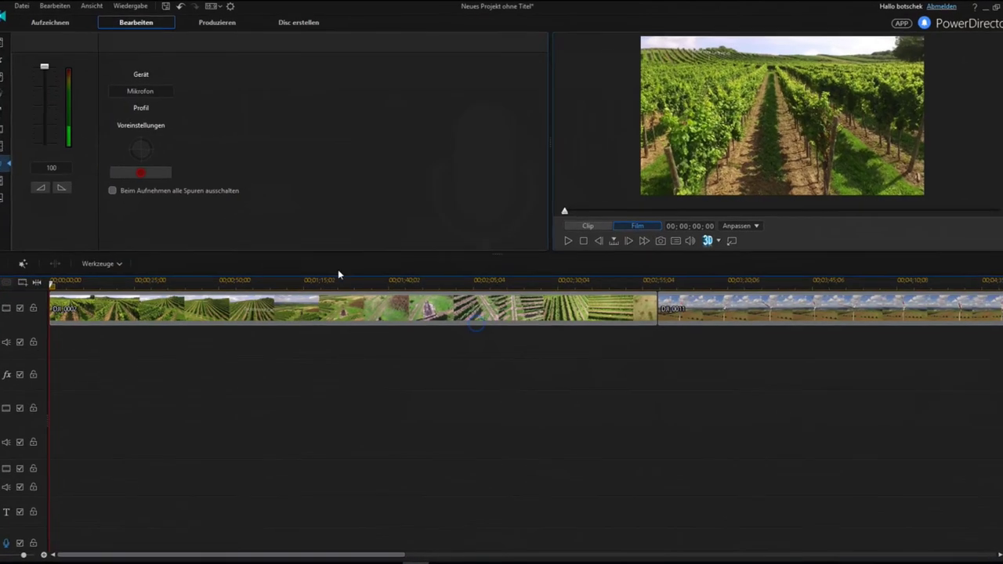
- Examine the voice-over recording presets for time limit, 3-second delay and automatic fades, leaving all of them off
{"action": "left_click", "coordinate": [64, 148]}
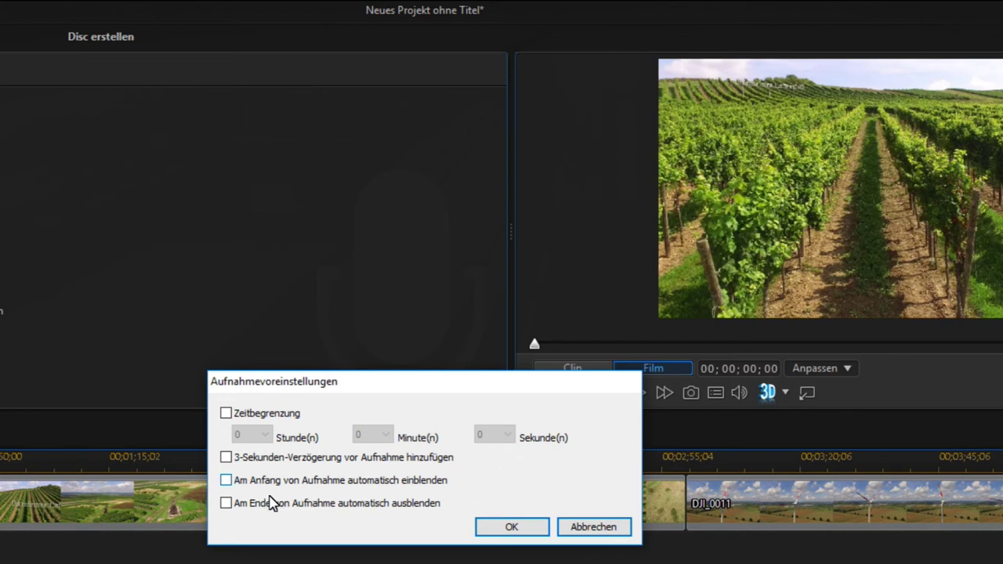
{"action": "left_click", "coordinate": [530, 529]}
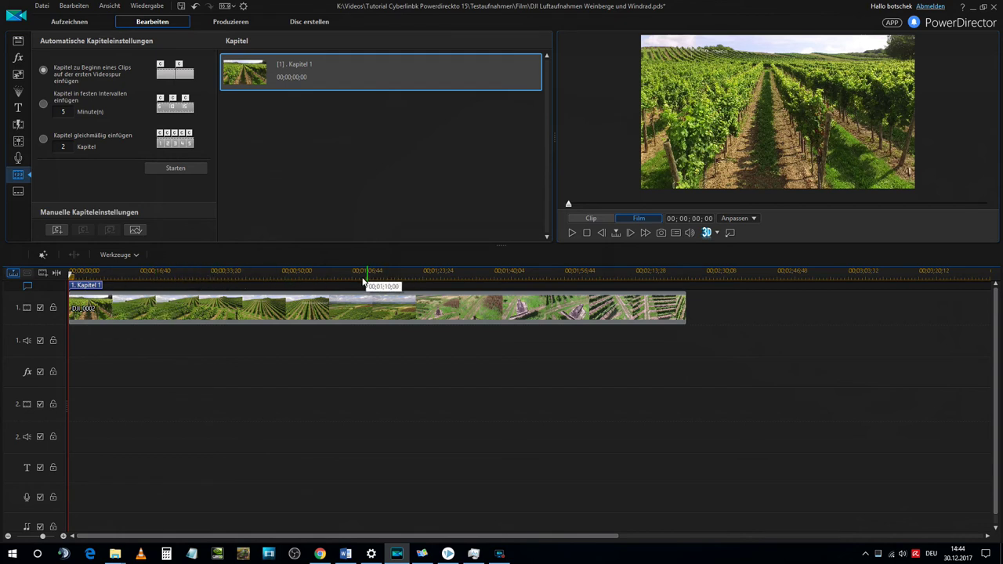
- Hide the chapter track in the timeline
{"action": "right_click", "coordinate": [61, 289]}
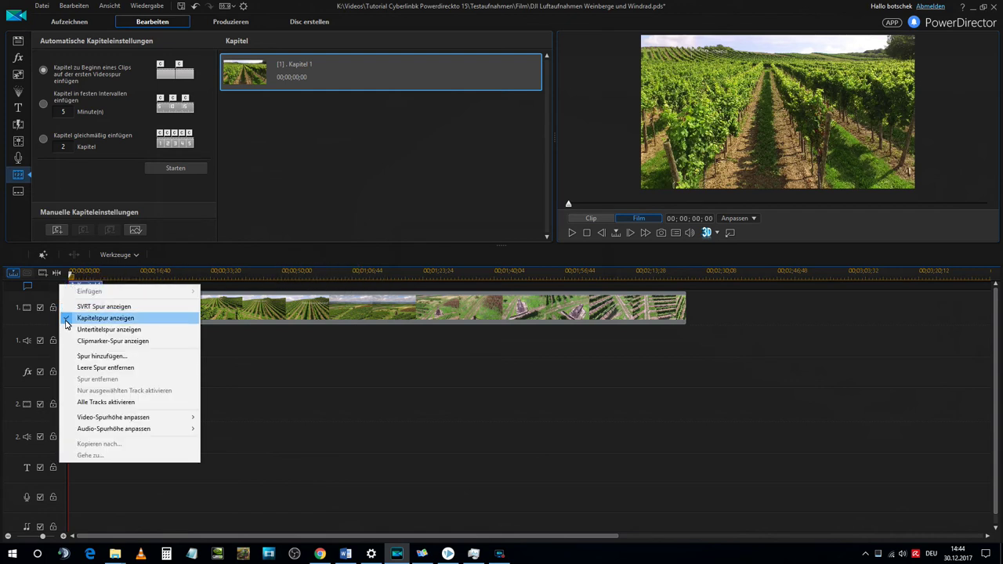
{"action": "left_click", "coordinate": [67, 317]}
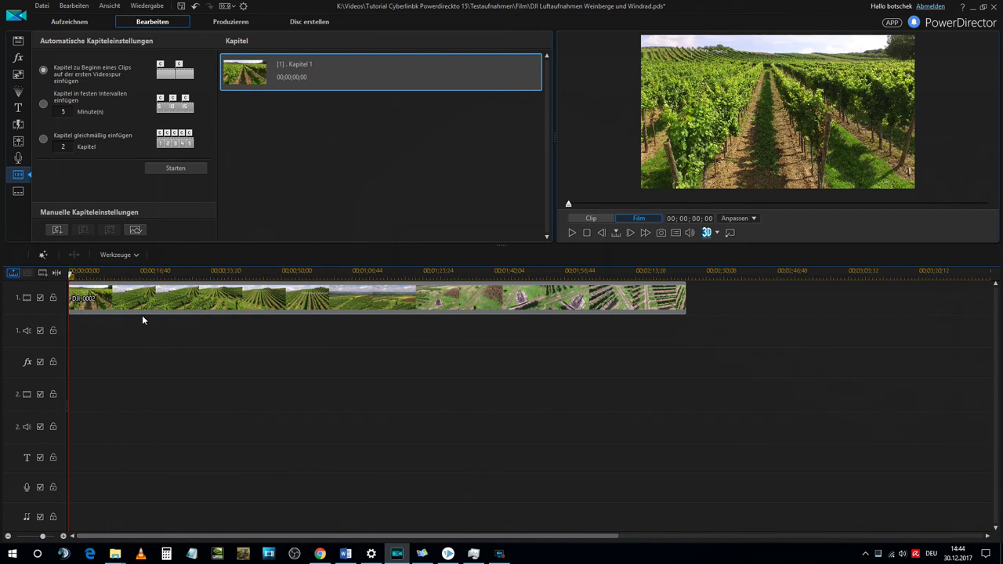
- Open the subtitle room and try to add another subtitle at the timeline start, where subtitle 1 already begins
{"action": "left_click", "coordinate": [18, 192]}
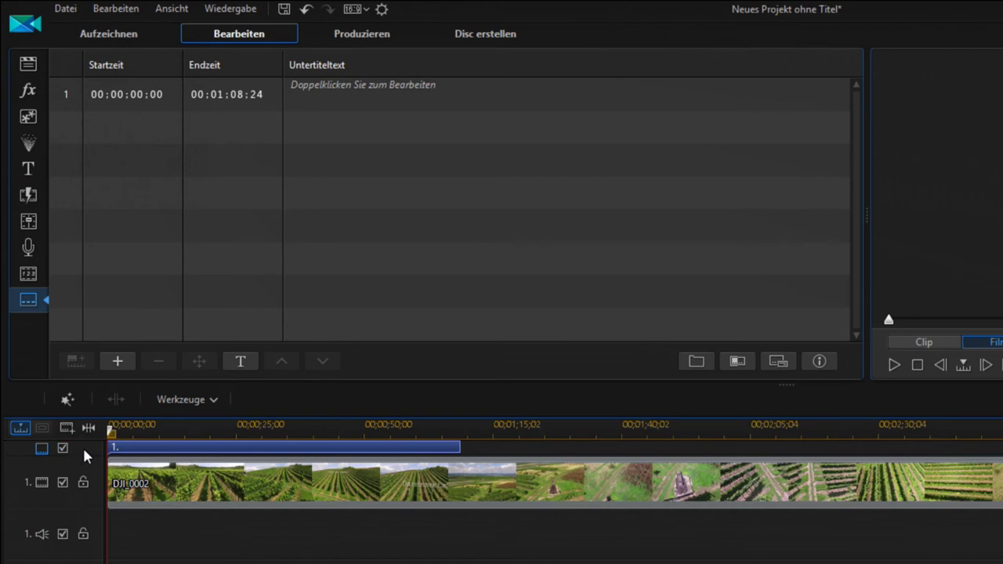
{"action": "mouse_move", "coordinate": [160, 455]}
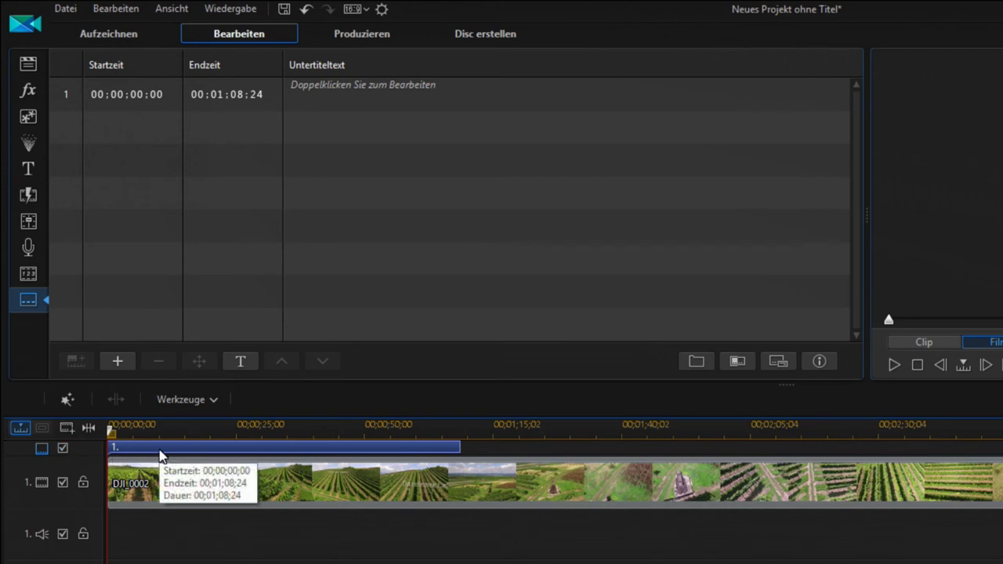
{"action": "left_click", "coordinate": [161, 455]}
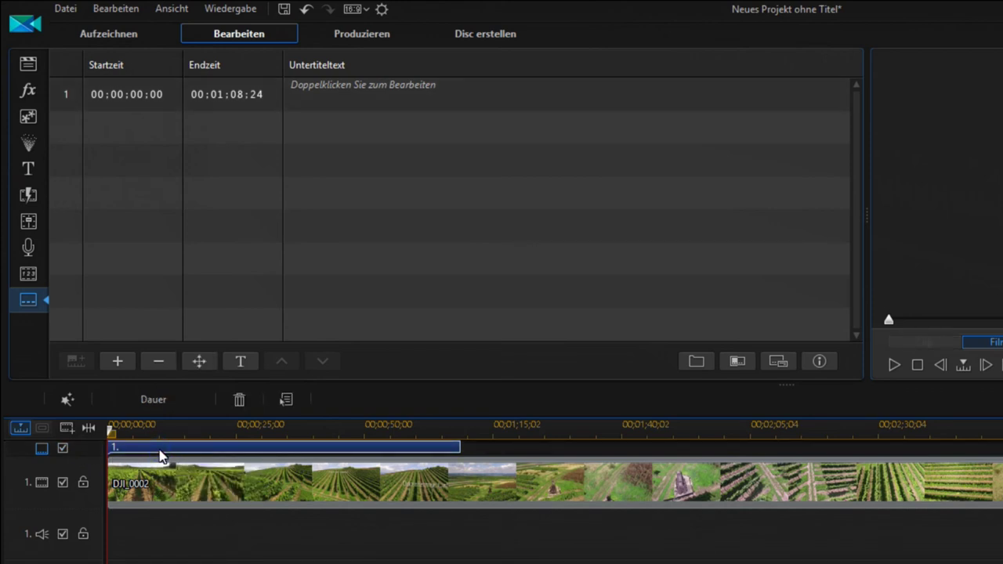
{"action": "left_click", "coordinate": [121, 367]}
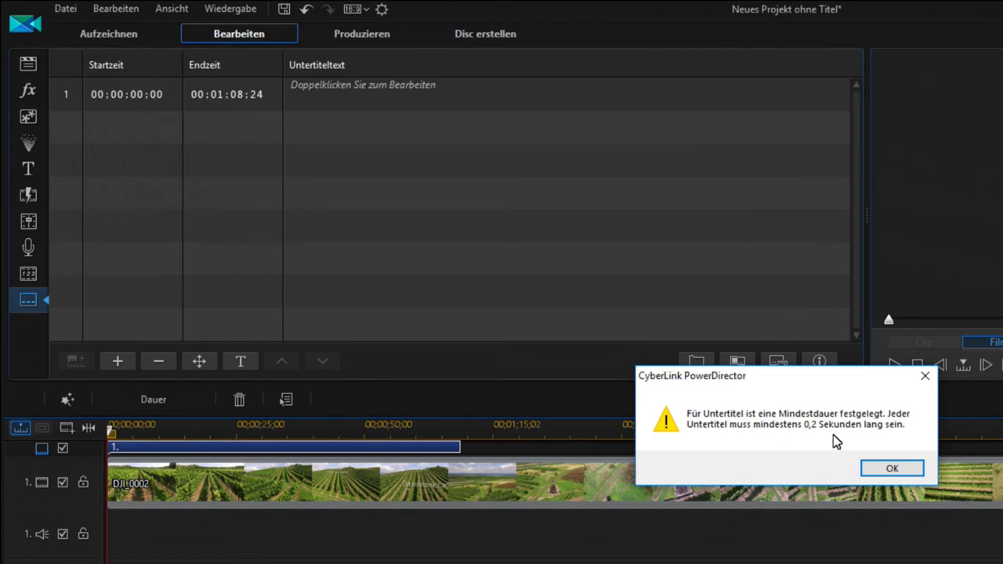
{"action": "left_click", "coordinate": [890, 469]}
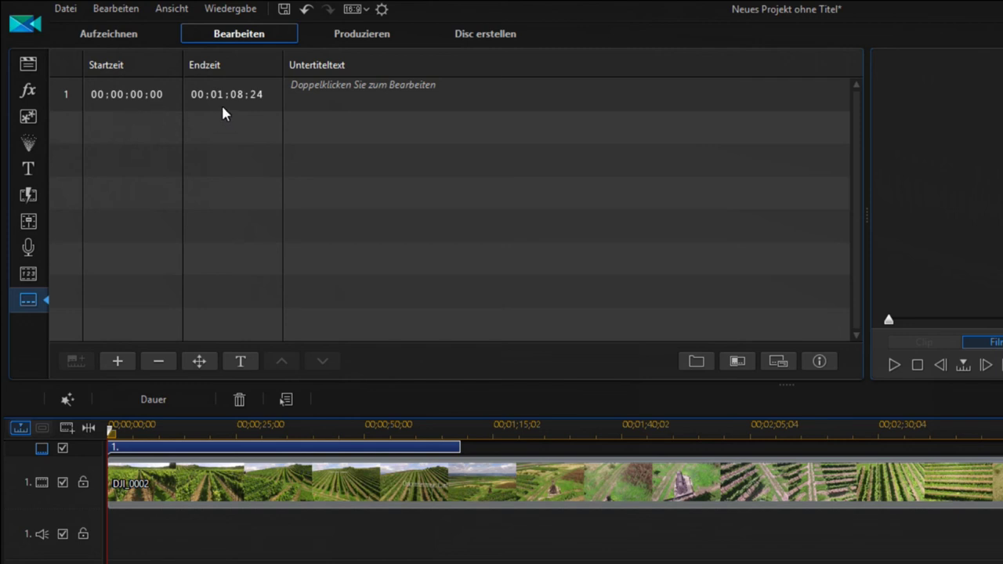
{"action": "double_click", "coordinate": [352, 96]}
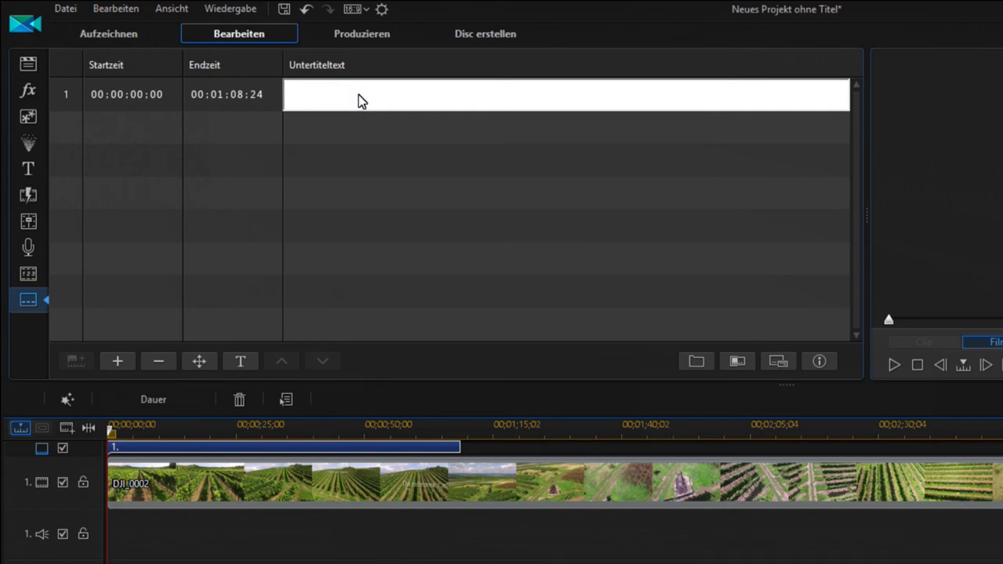
{"action": "left_click", "coordinate": [358, 168]}
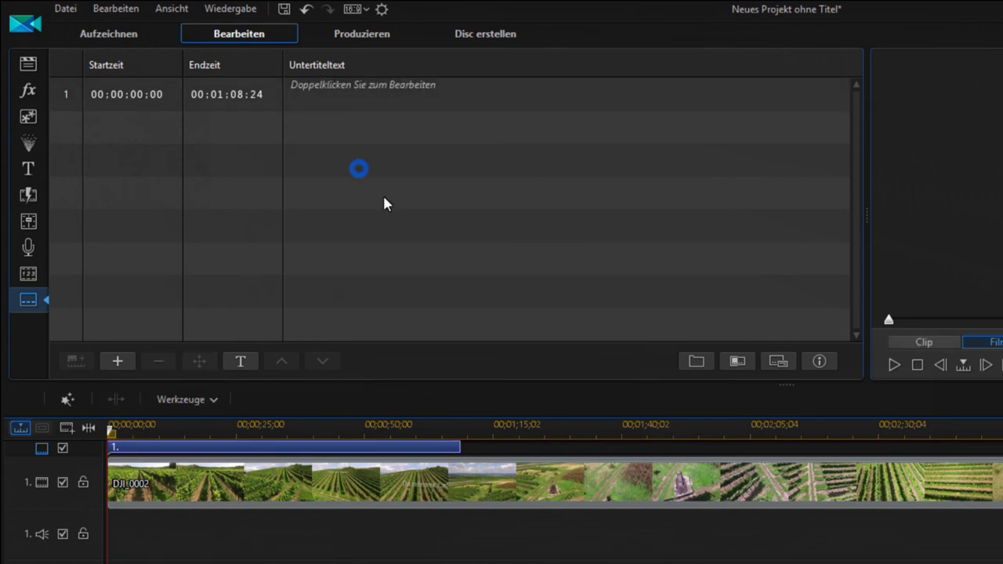
- Try to import the subtitle text file "Dies ist ein Beispiel um einen Untertitel einer Videospur hinzuzufühen.txt", replacing all existing subtitle text
{"action": "left_click", "coordinate": [697, 367]}
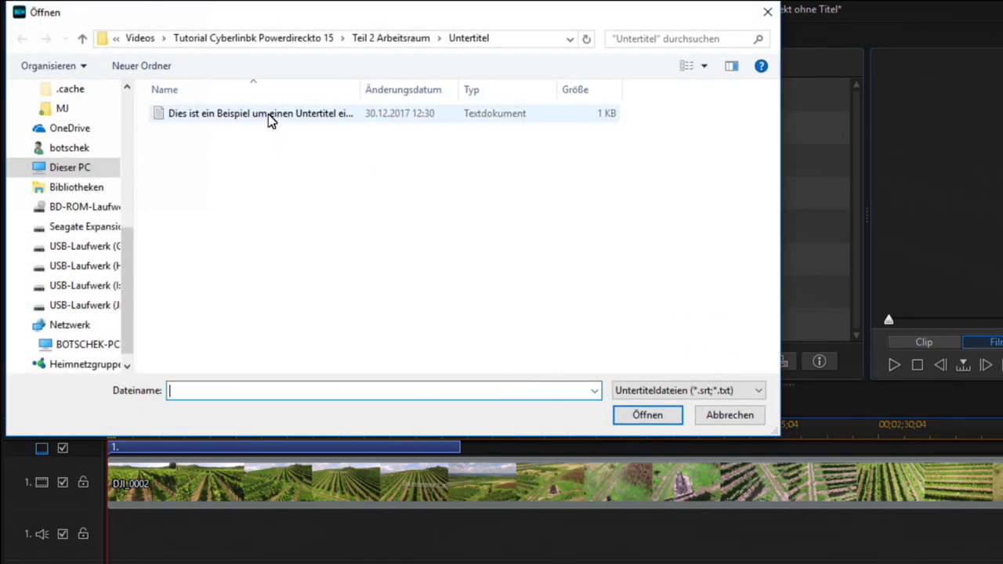
{"action": "left_click", "coordinate": [269, 117]}
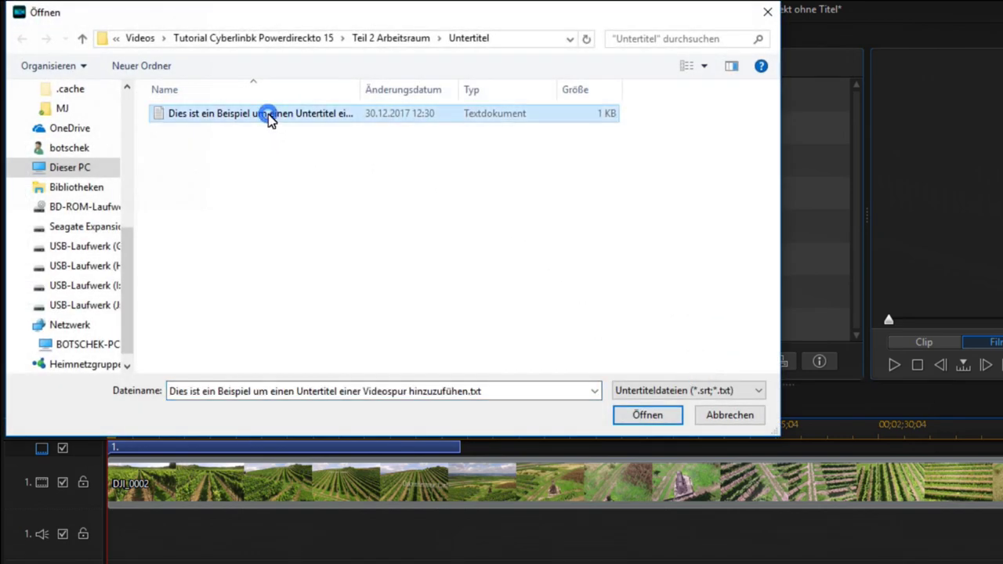
{"action": "left_click", "coordinate": [630, 418]}
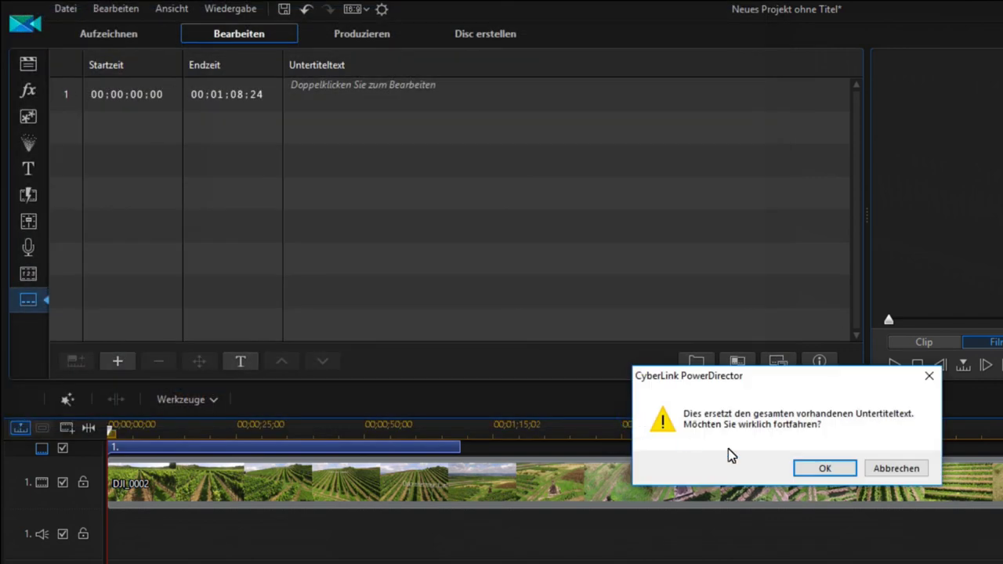
{"action": "left_click", "coordinate": [822, 468]}
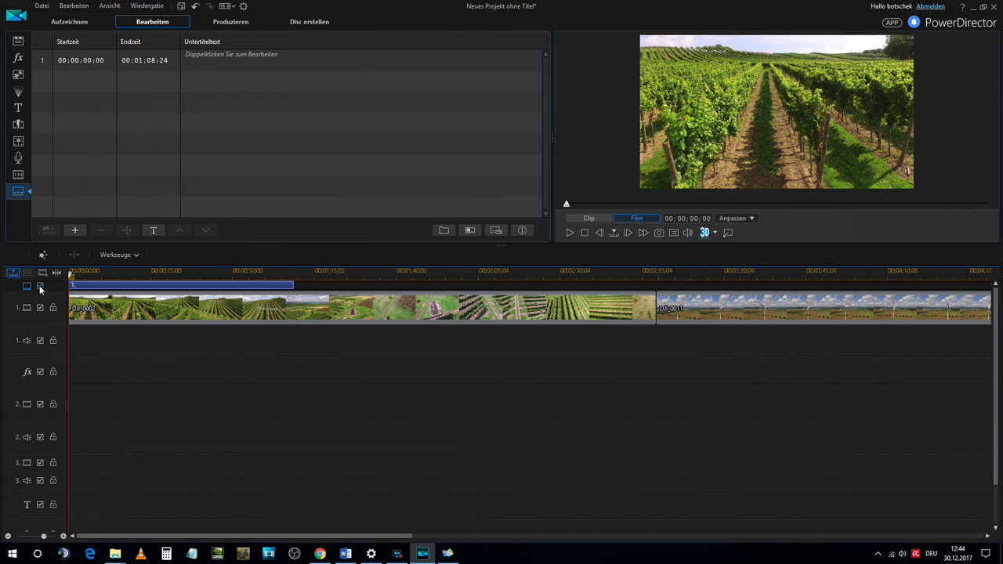
- Play the film briefly, and enter "Dies ist ein Beispiel um einen Untertitel einer Videospur hinzuzufühen." as the text of subtitle 1
{"action": "key", "text": "space"}
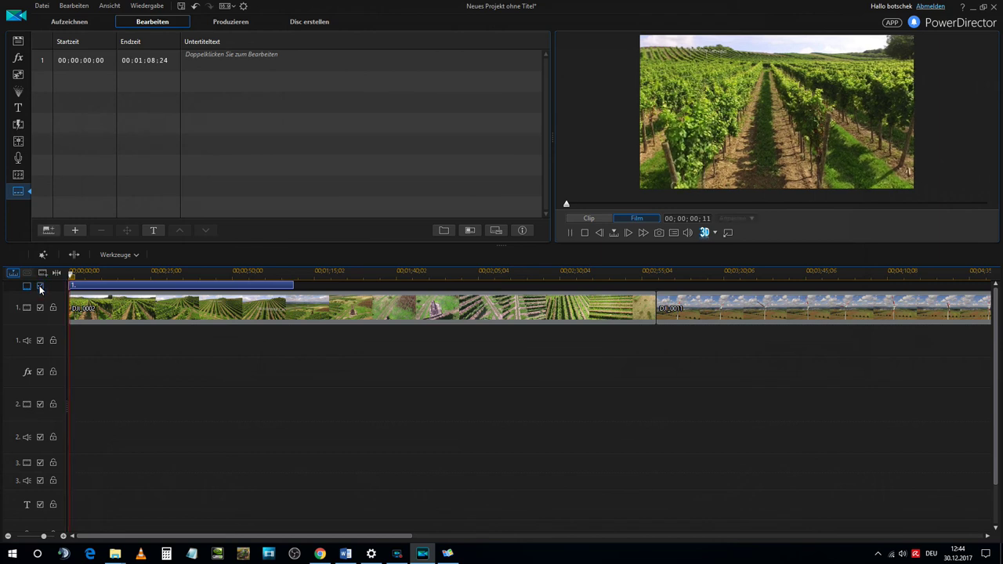
{"action": "left_click", "coordinate": [41, 287]}
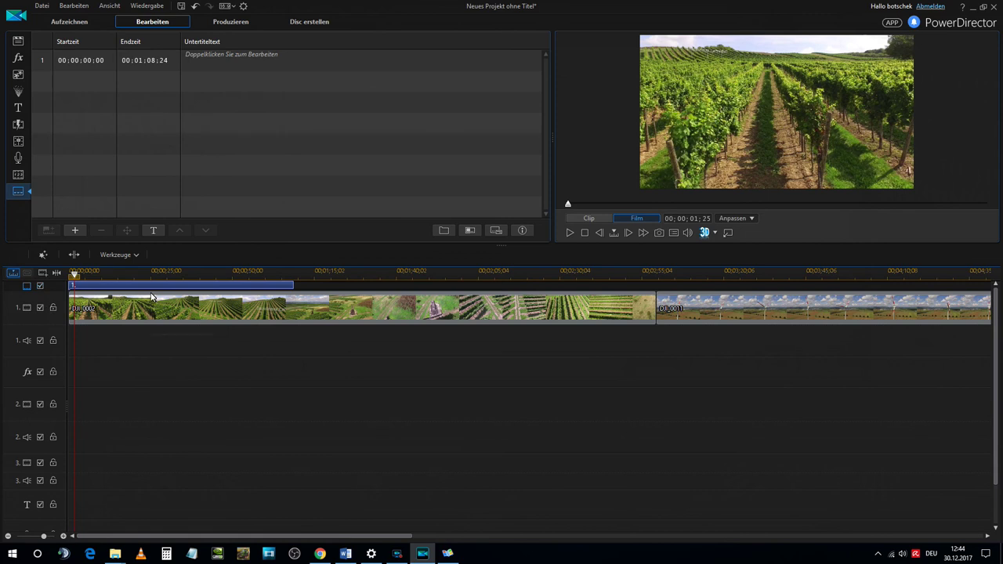
{"action": "left_click", "coordinate": [234, 67]}
{"action": "double_click", "coordinate": [234, 68]}
{"action": "left_click", "coordinate": [237, 67]}
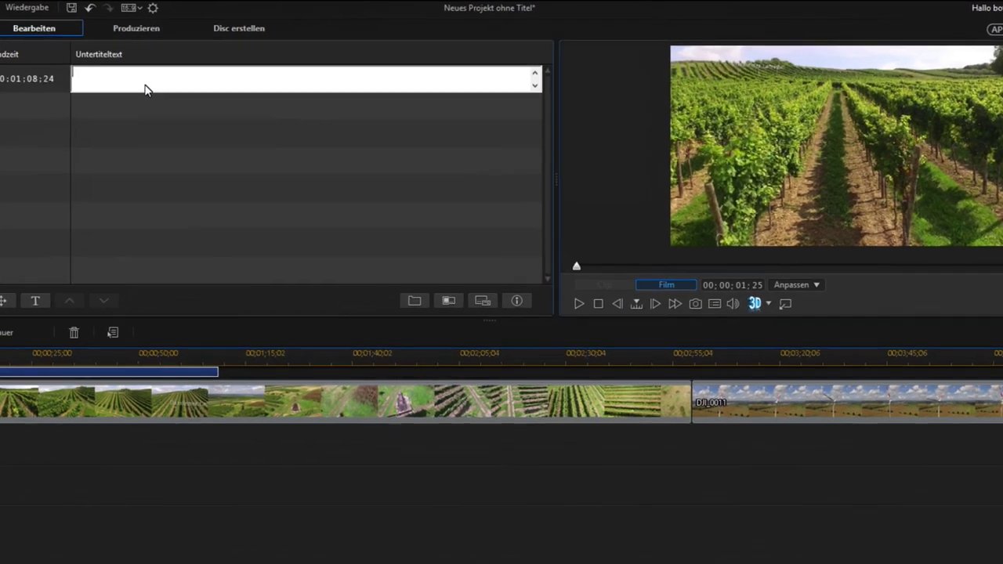
{"action": "type", "text": "Dies ist ein Beispiel um einen Untertitel einer Videospur hinzuzufühen."}
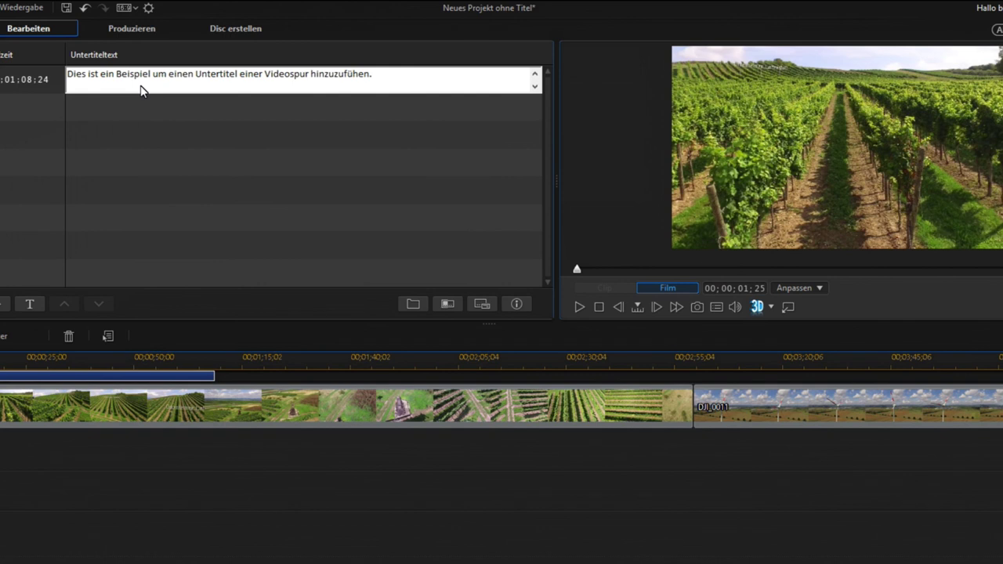
{"action": "left_click", "coordinate": [233, 139]}
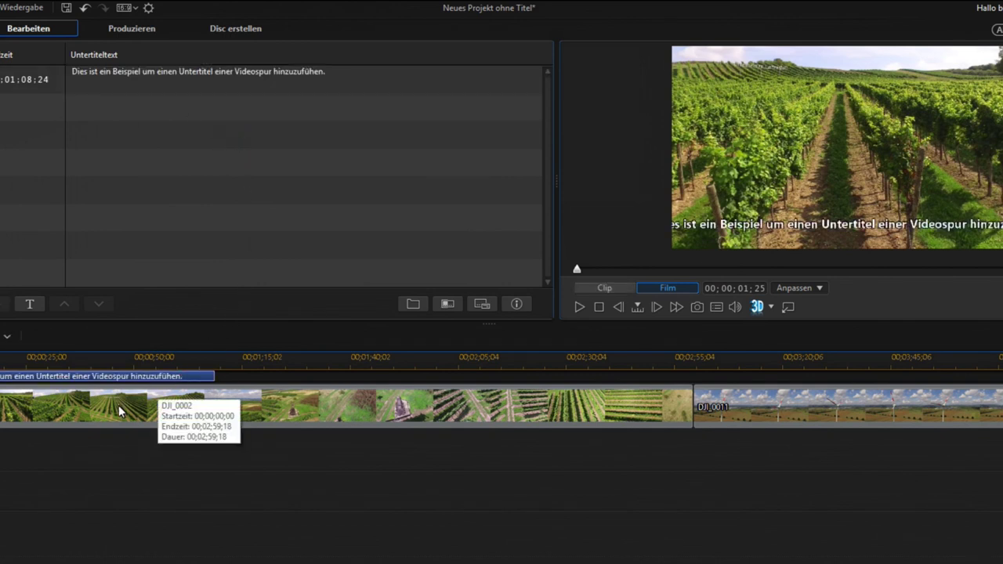
- Preview the subtitle in the film and break its text into two lines before "einer Videospur"
{"action": "left_click", "coordinate": [579, 307]}
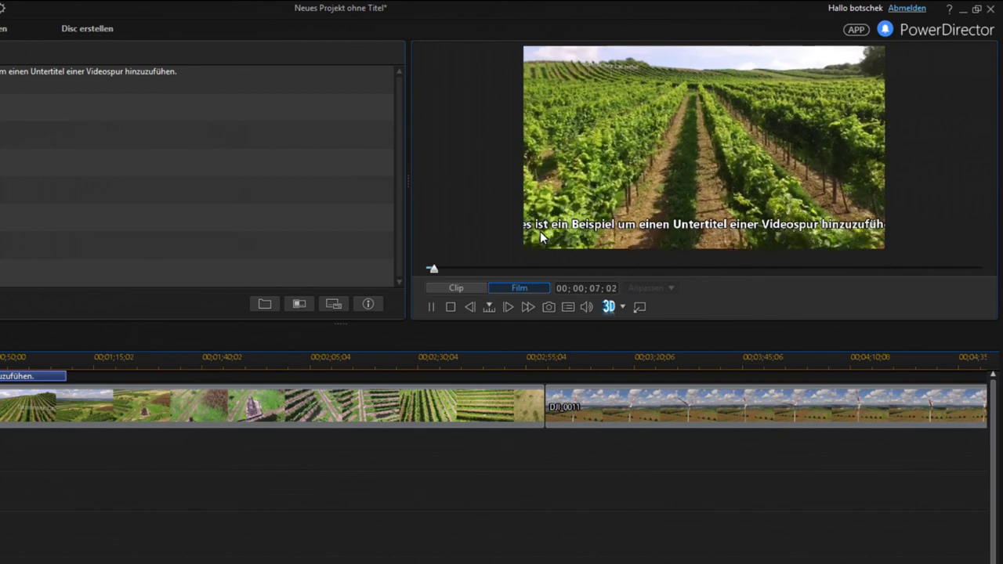
{"action": "left_click", "coordinate": [187, 83]}
{"action": "left_click", "coordinate": [66, 79]}
{"action": "key", "text": "Return"}
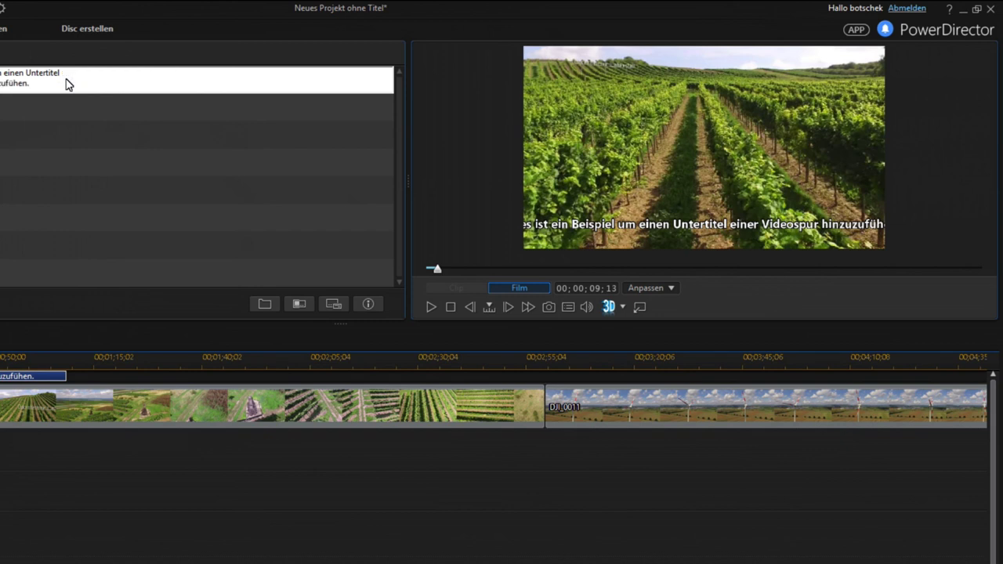
{"action": "left_click", "coordinate": [210, 182]}
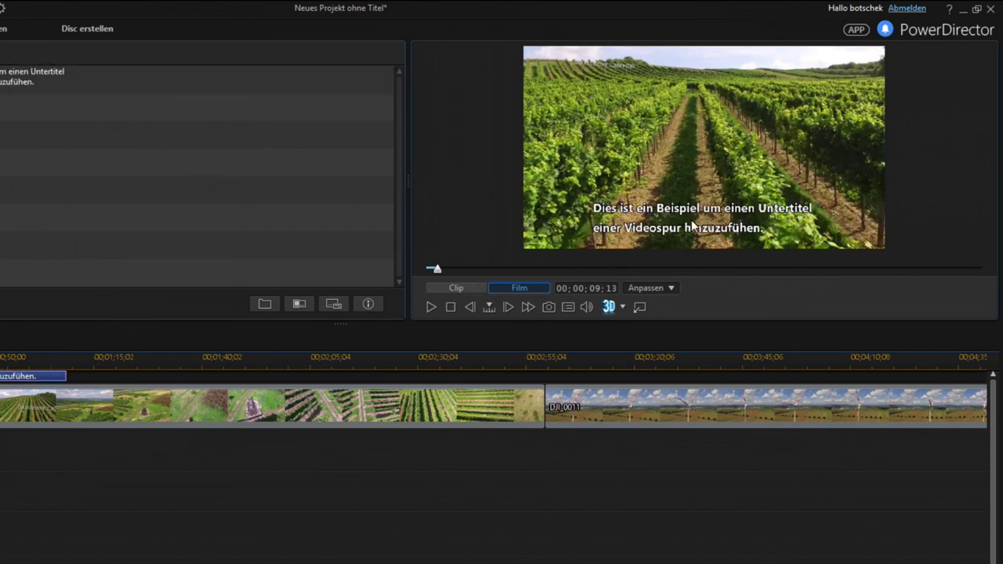